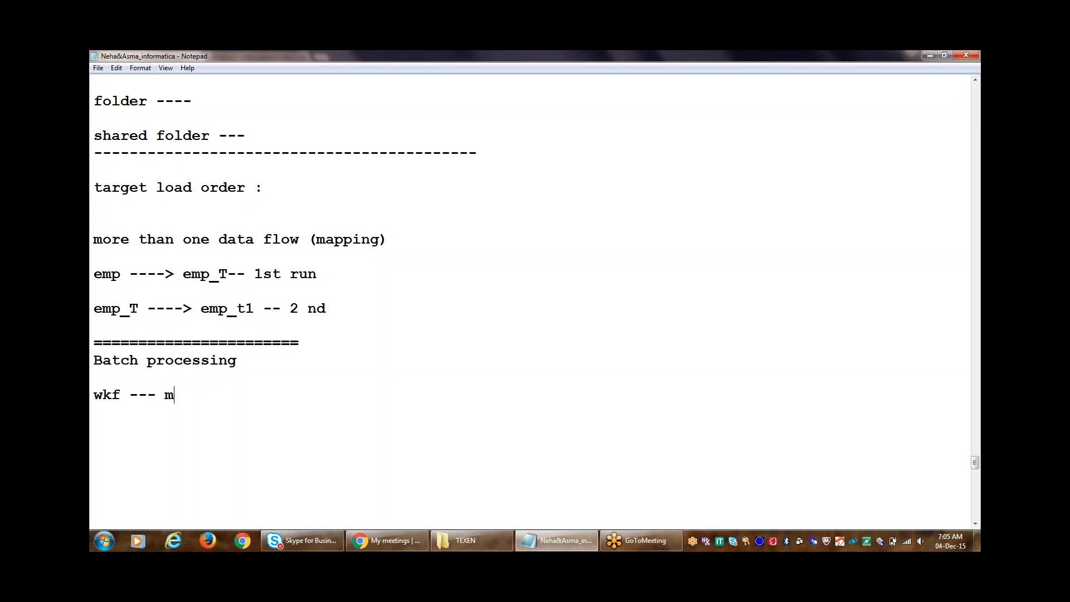
Complete the line as "wkf --- multiple sessions" and add "sequnetial , parellel" beneath it in the Batch processing notes.
text(le sesso)
key(BackSpace)
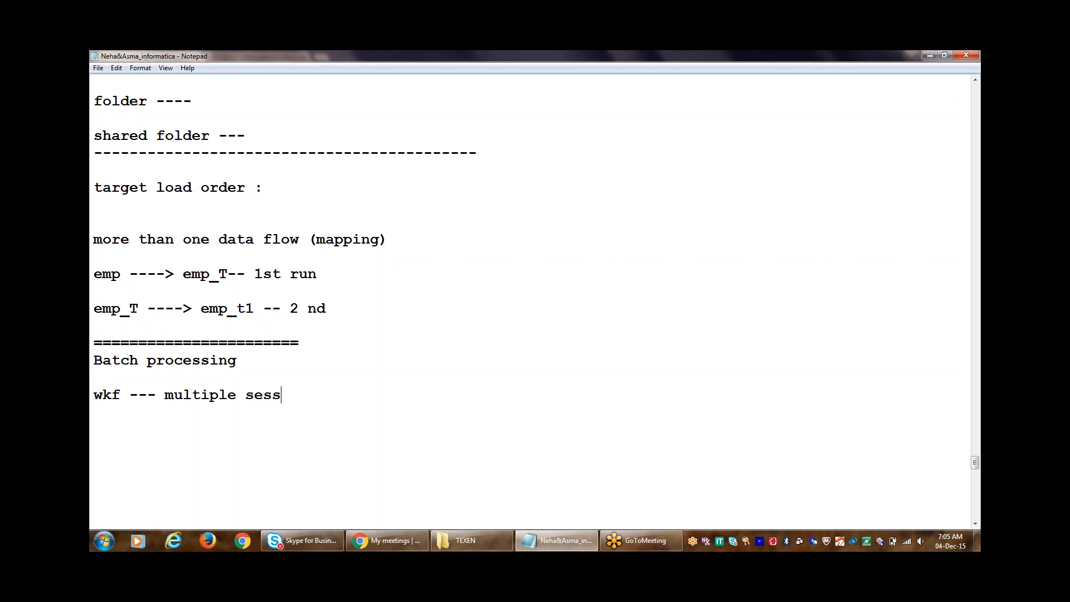
text(ipns)
key(BackSpace)
key(BackSpace)
key(BackSpace)
text(ons)
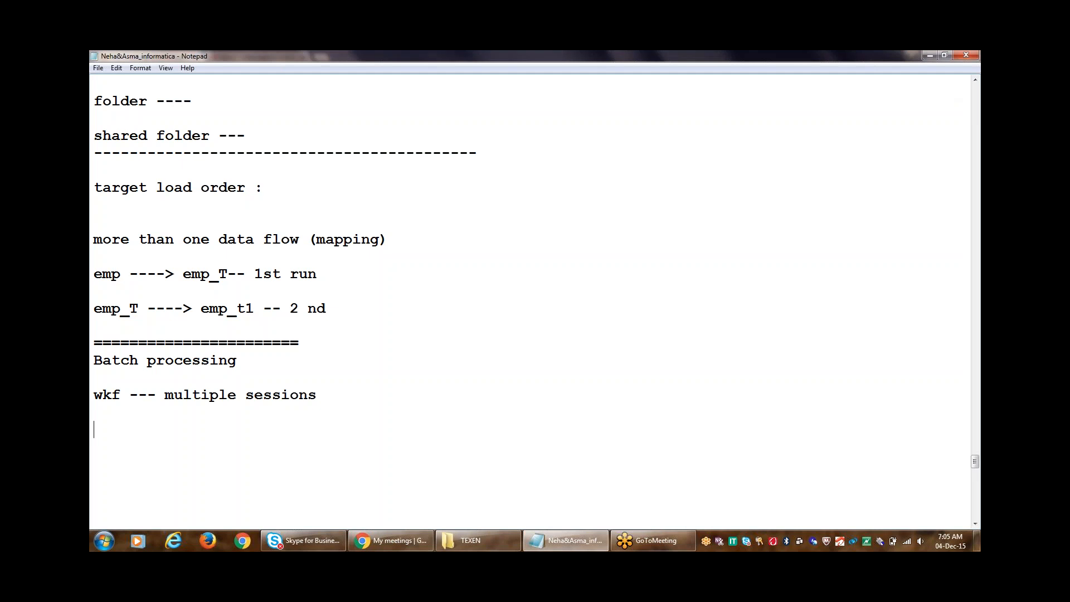
text(sequn)
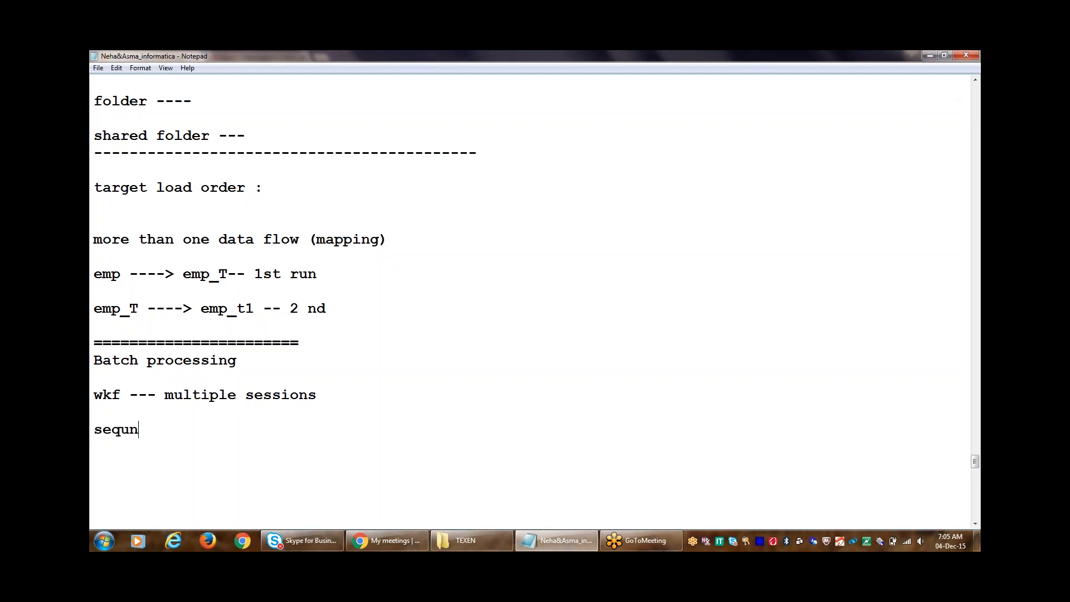
text(etial , parellel)
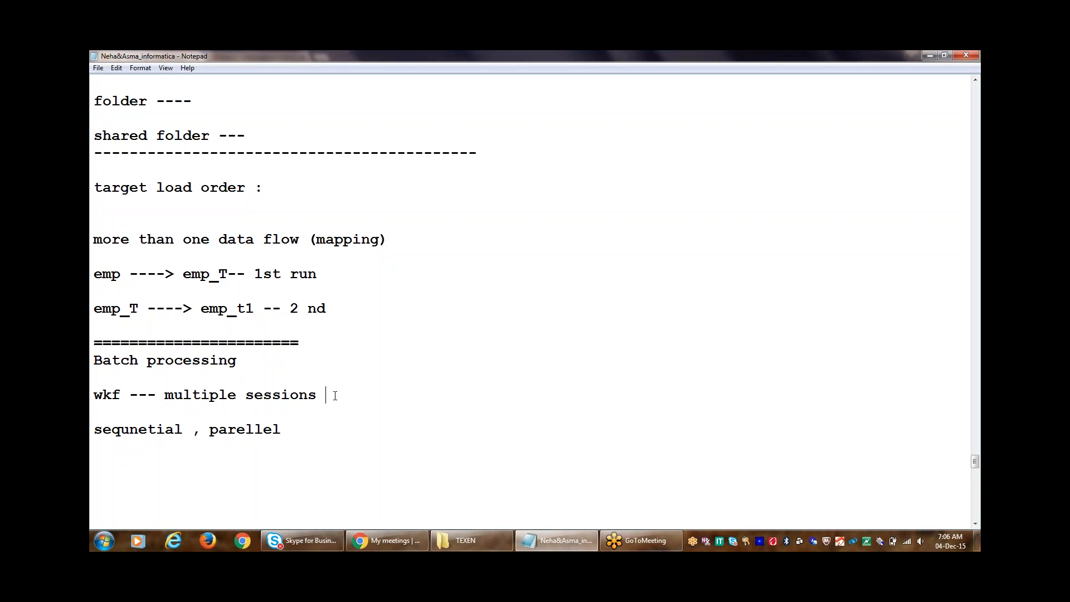
Add the lines "S1 and S2" and "s1=--->s2---->s3" below the sequential and parallel note.
click(304, 460)
text(S1 and S2)
key(Return)
text(s1=---)
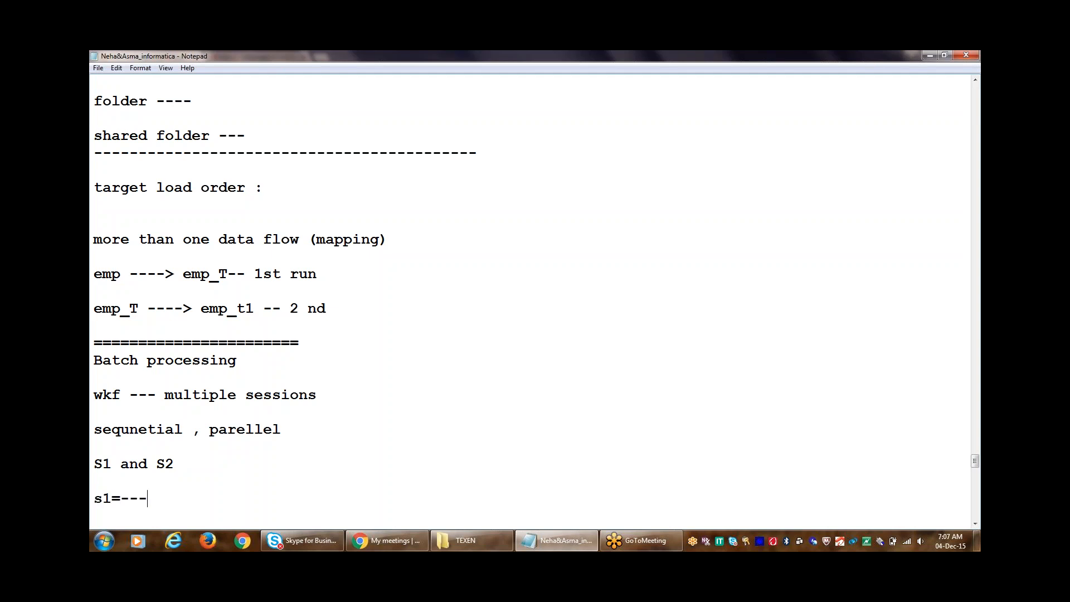
text(>s2---->s3)
key(Return)
key(Return)
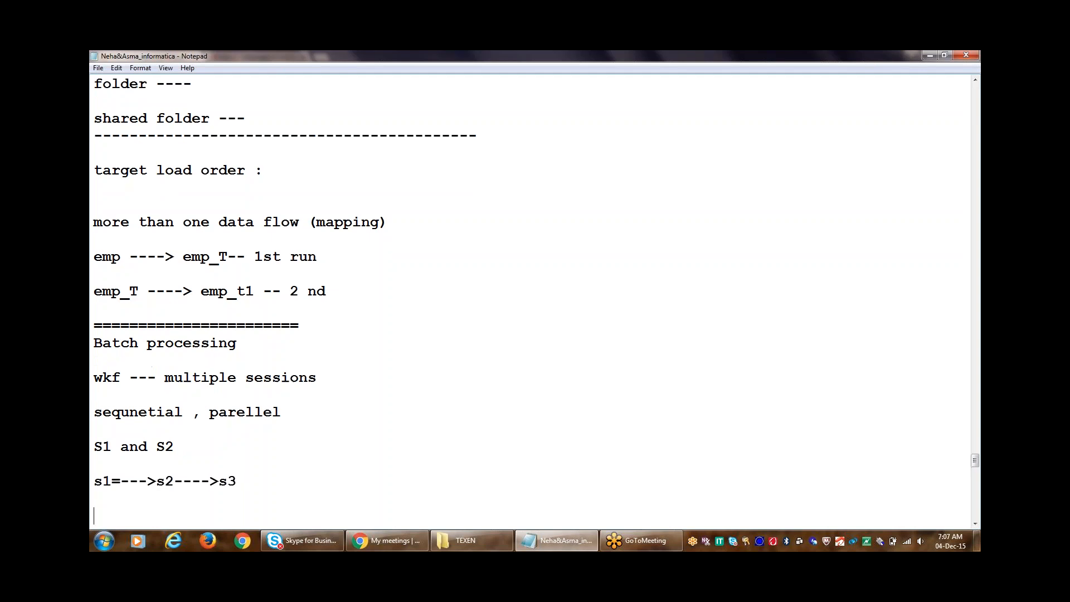
List S1, S2 and S3 on separate consecutive lines below the sequential flow.
text(S1)
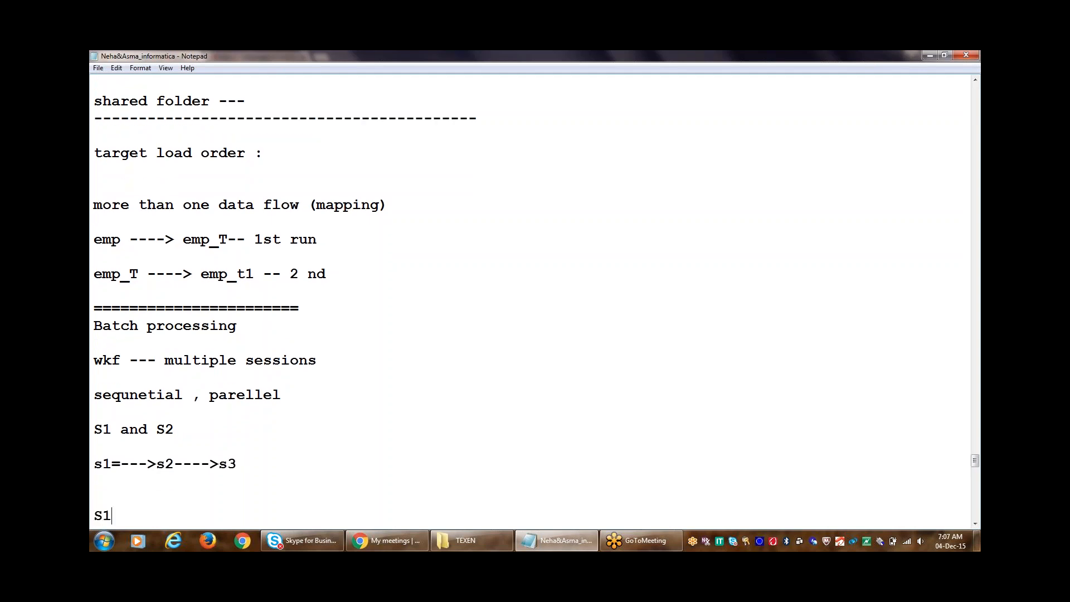
key(Return)
text(S2)
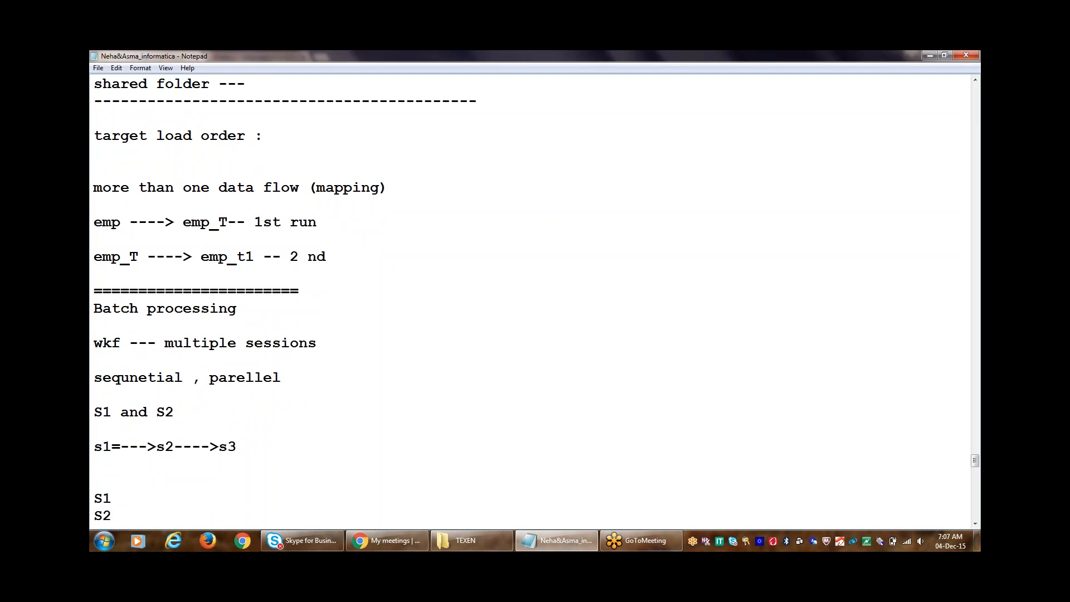
key(Return)
text(S3)
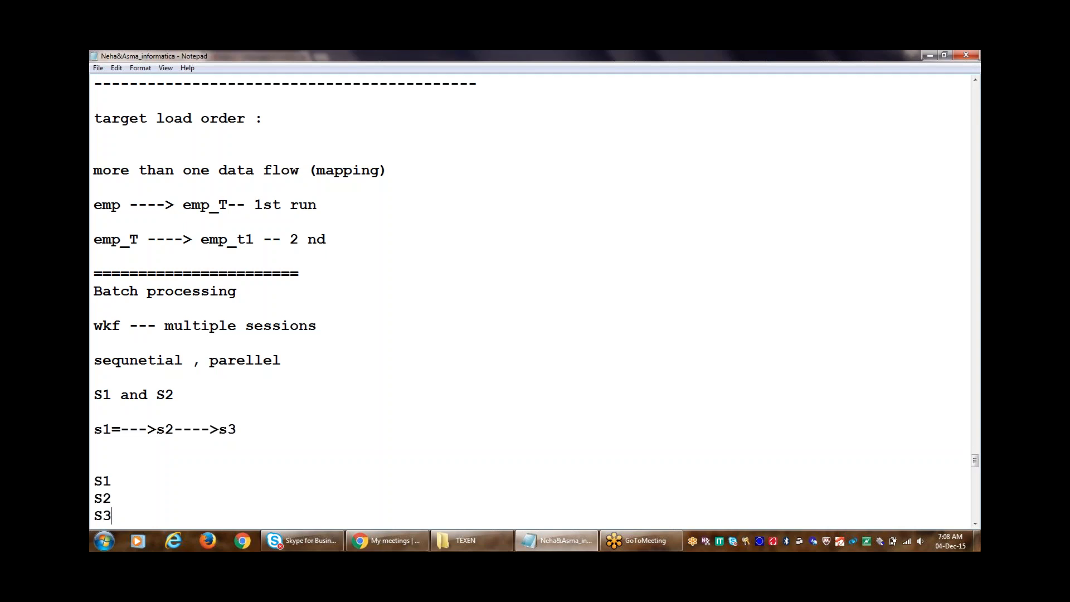
key(Return)
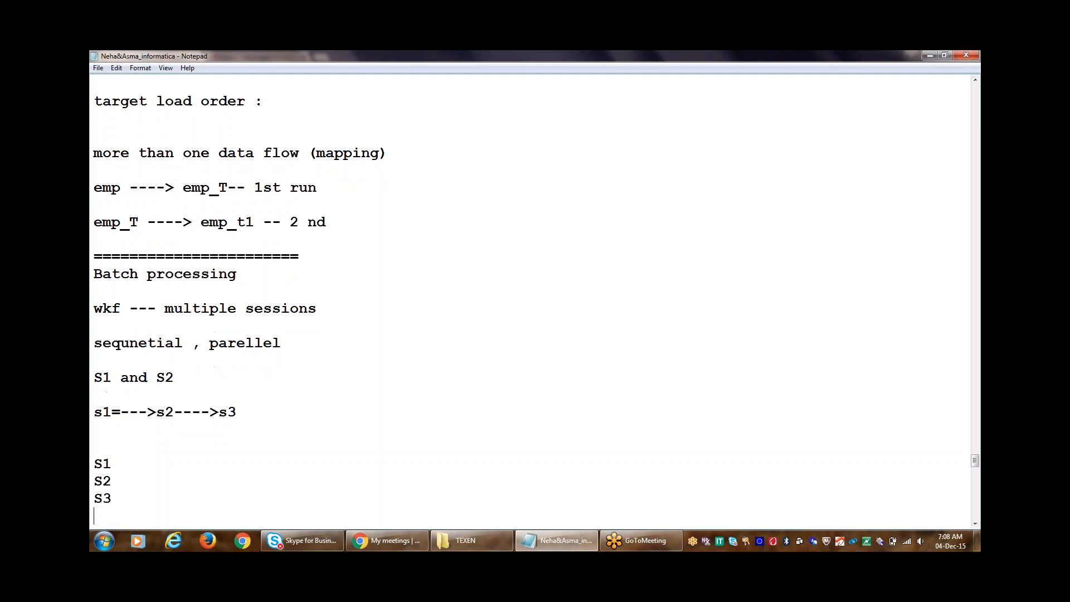
Add a dashed separator after S3, followed by the heading "reusable sessions :" and a dashed line beneath it.
text(------------------------)
key(Return)
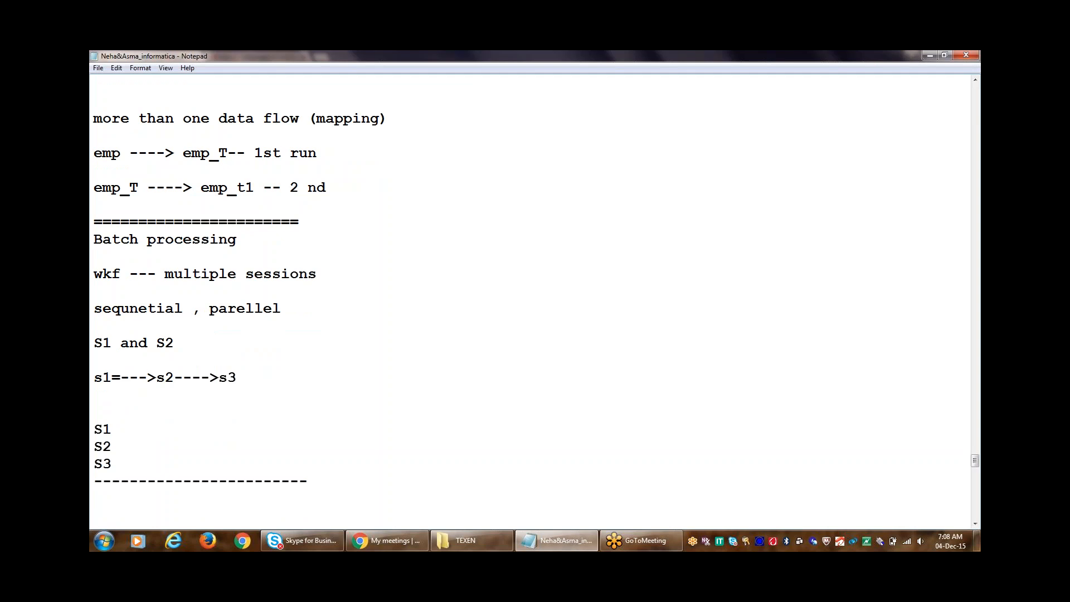
text(reusable sessions)
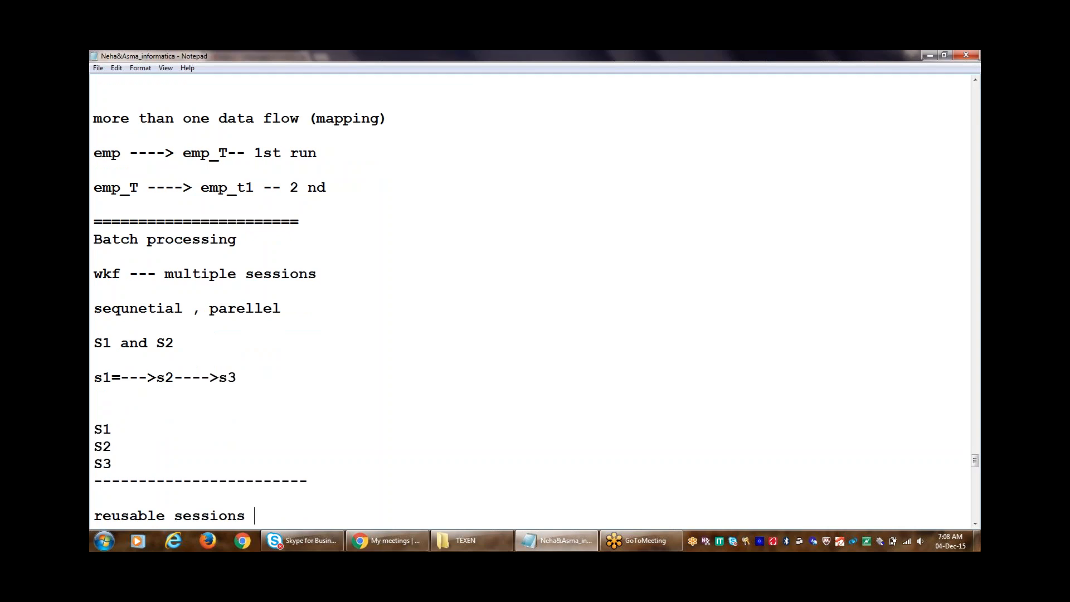
text( :)
key(Return)
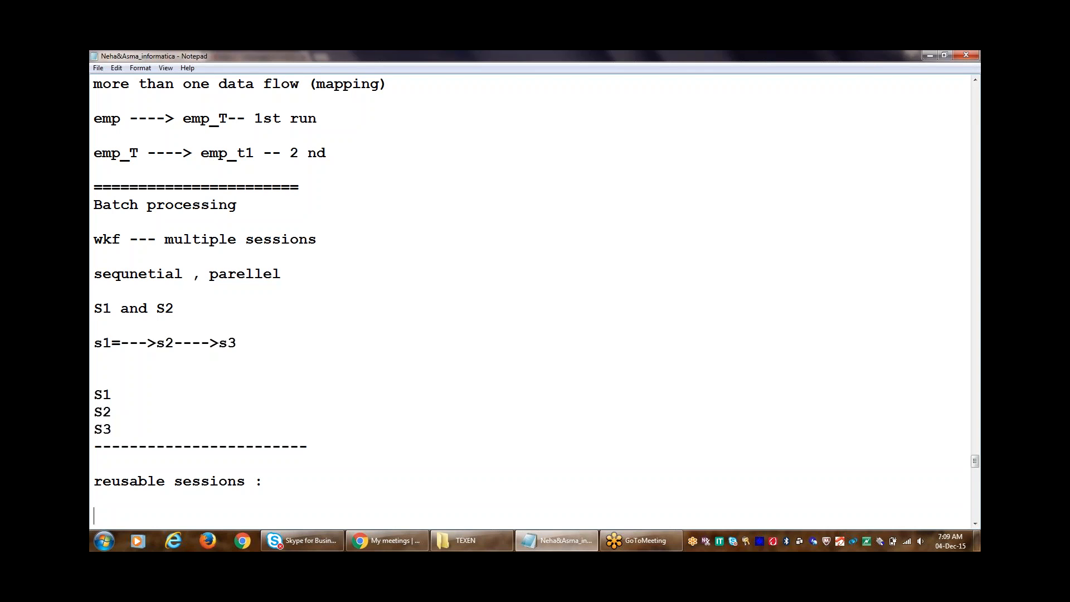
text(---------)
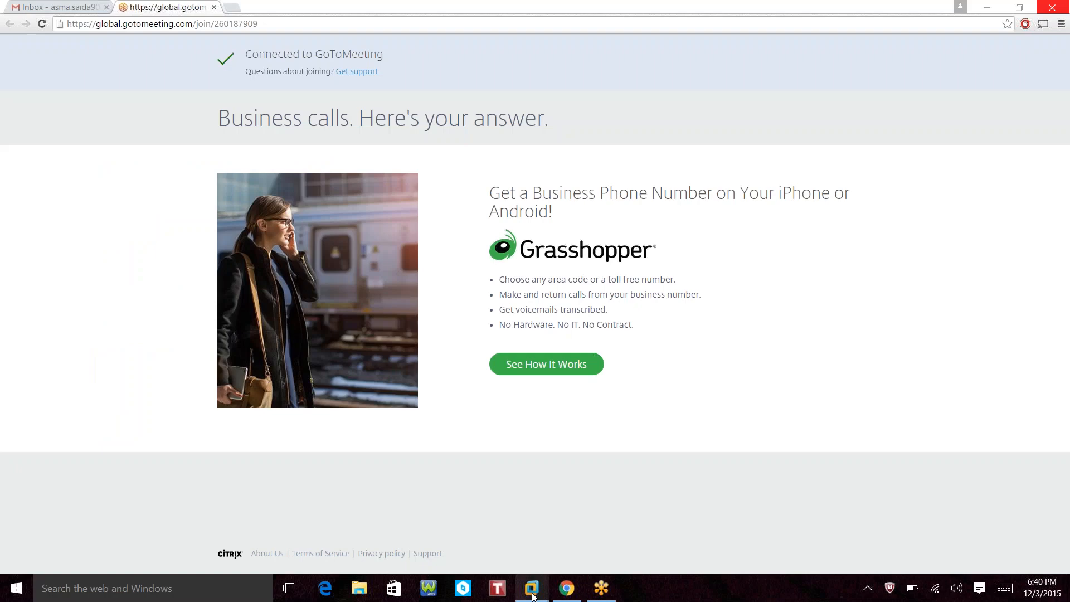
Switch to PowerCenter Designer in the Windows XP Professional virtual machine and expand the training folder's Mappings.
mouse_move(532, 588)
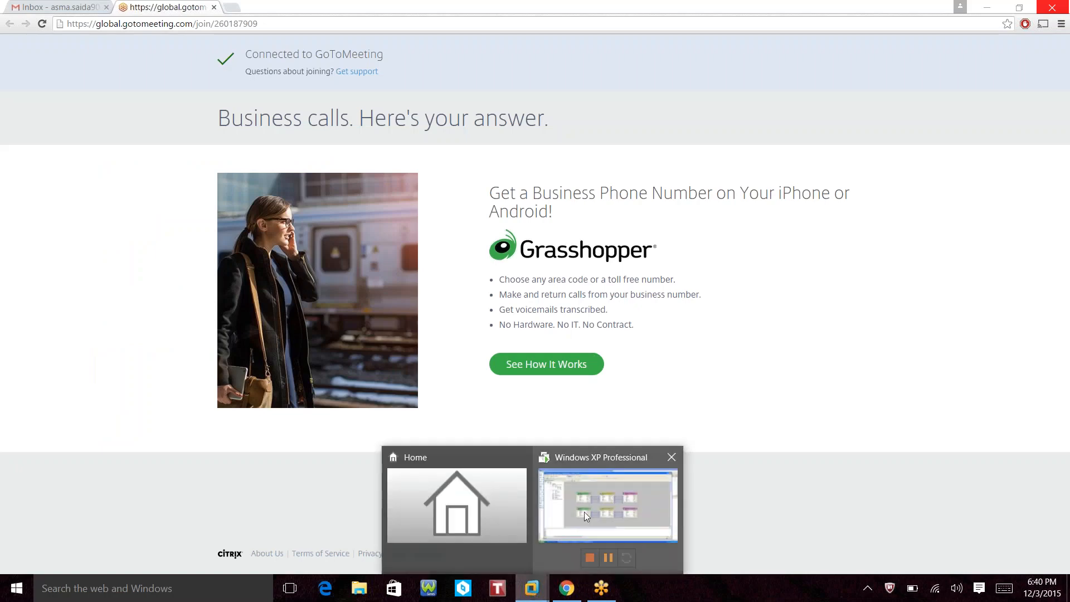
mouse_move(584, 512)
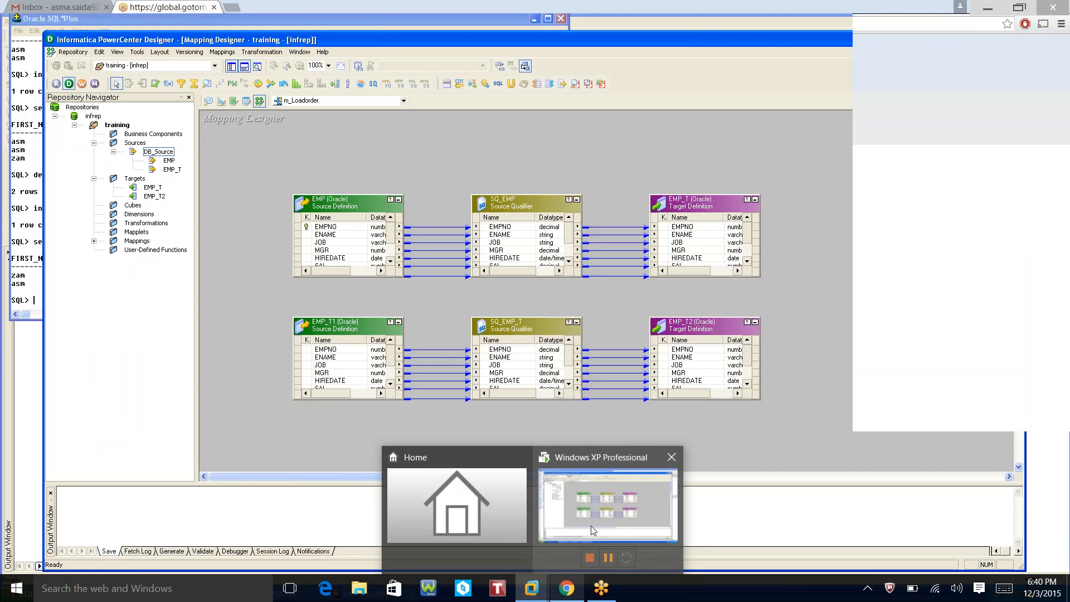
click(591, 527)
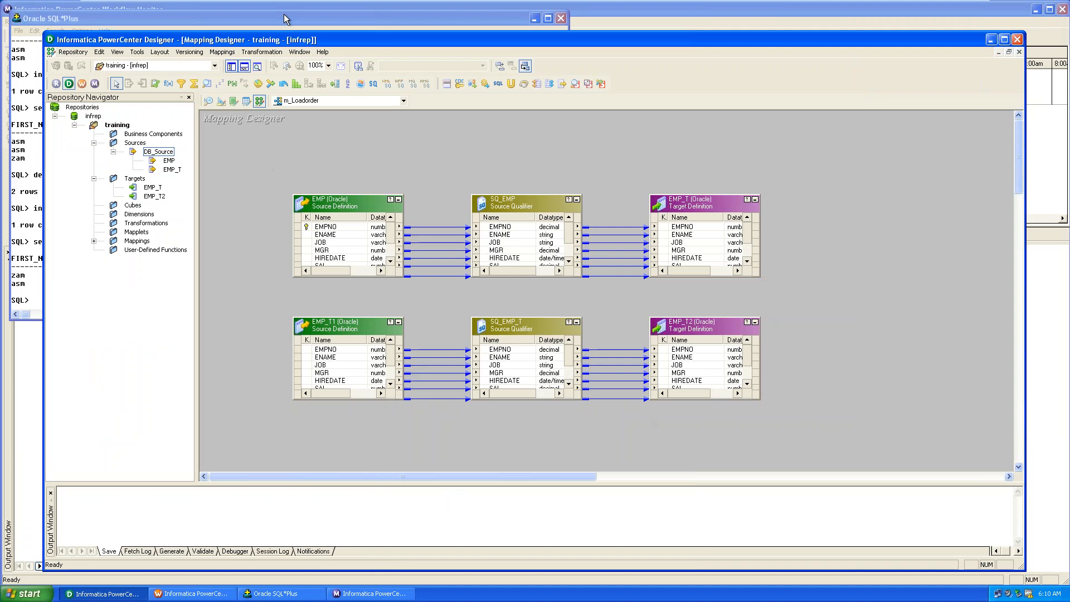
double_click(134, 242)
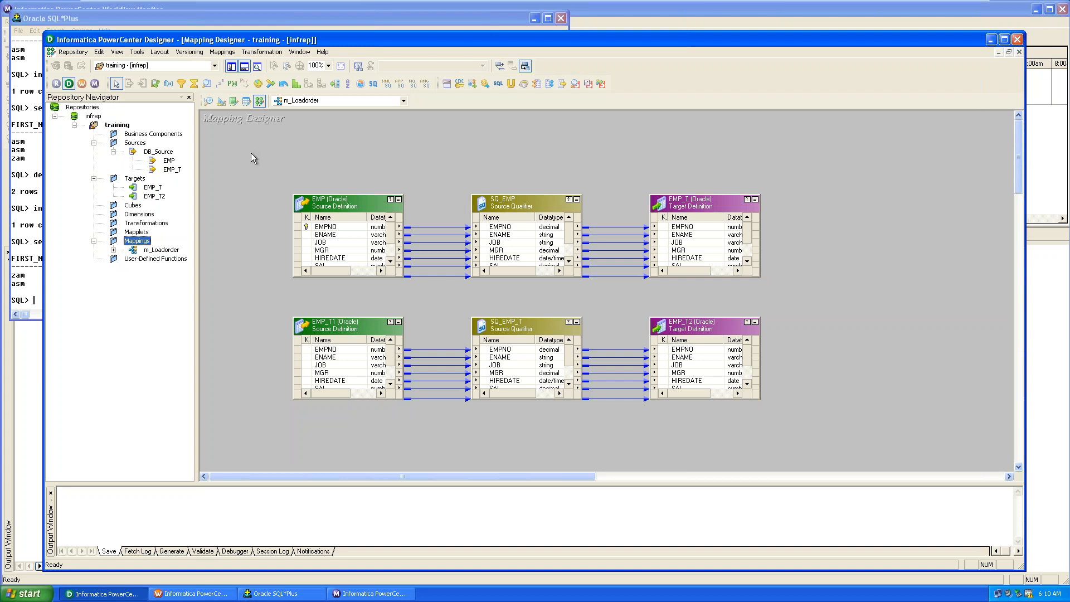
click(246, 135)
right_click(248, 139)
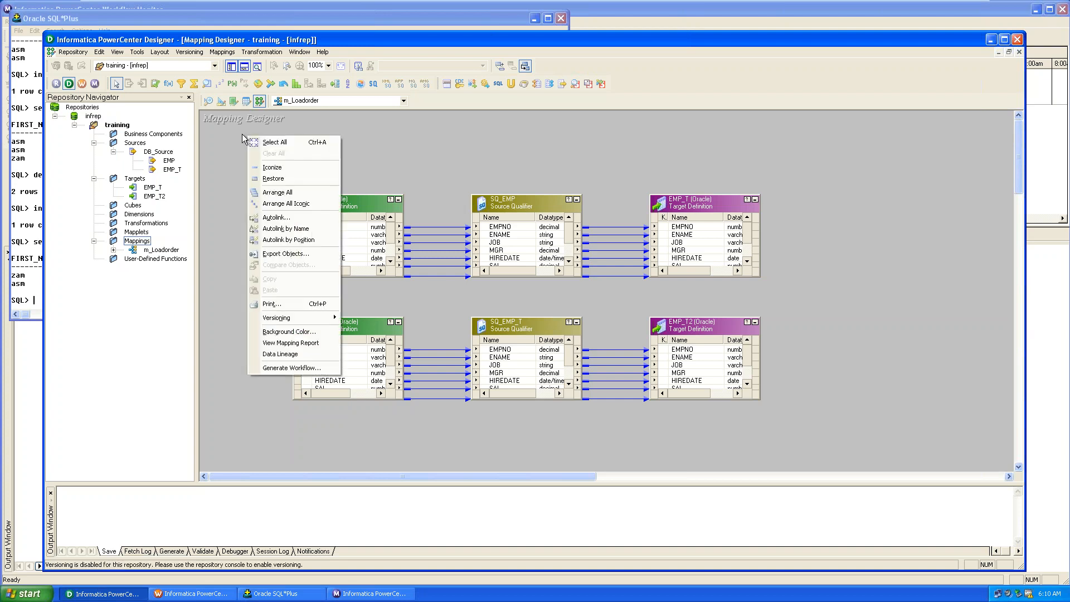
click(233, 142)
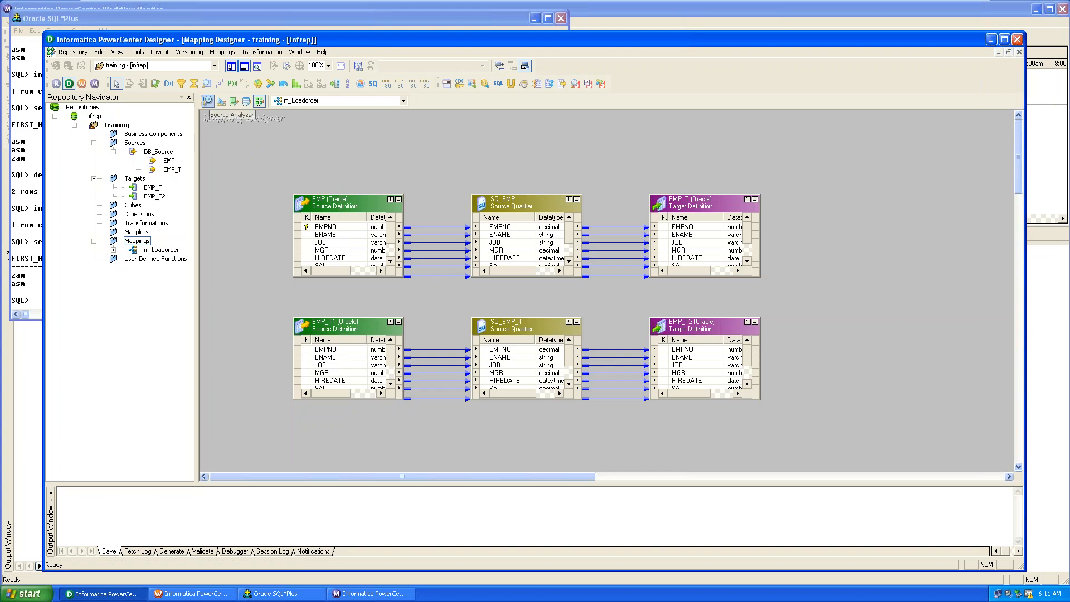
click(208, 101)
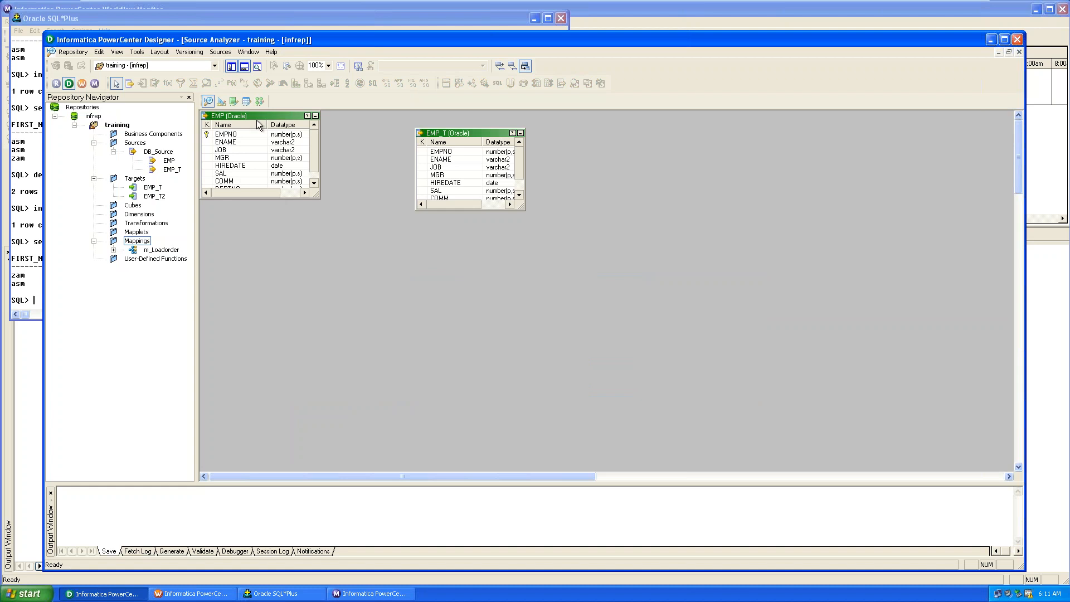
click(259, 101)
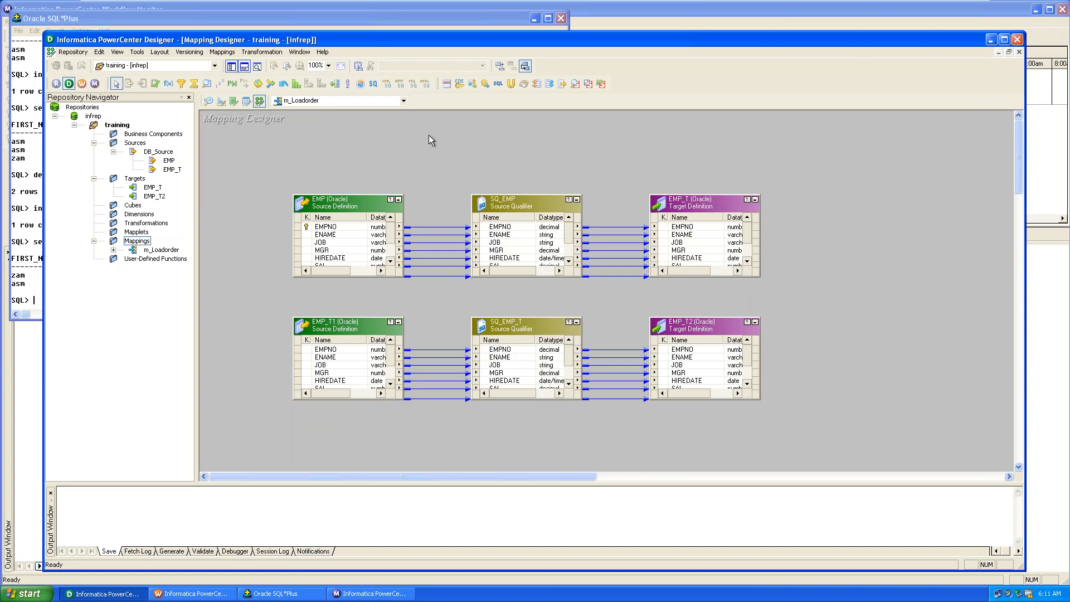
click(228, 53)
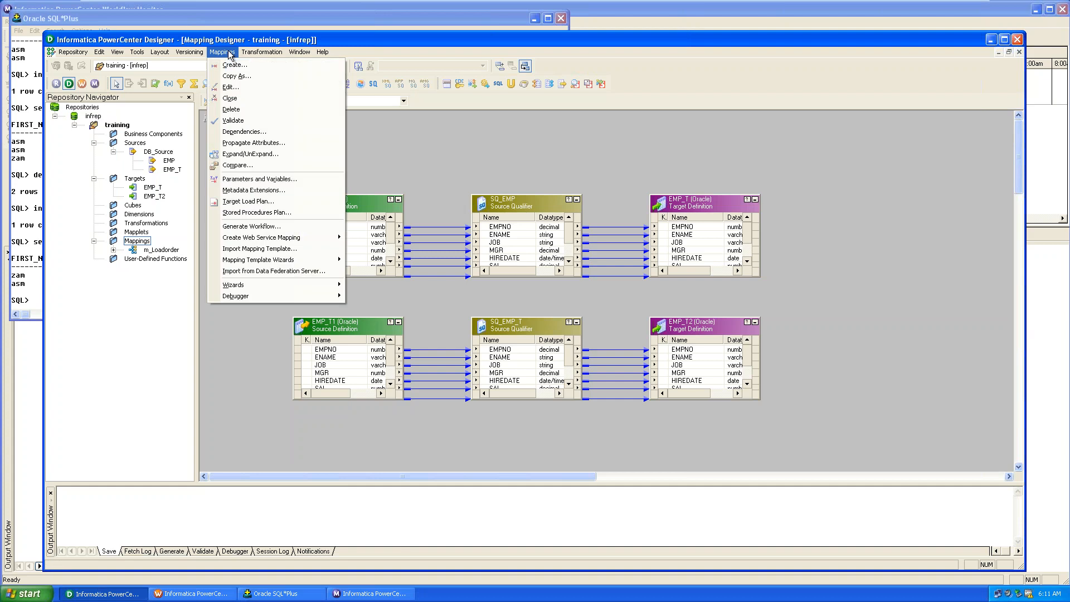
click(240, 98)
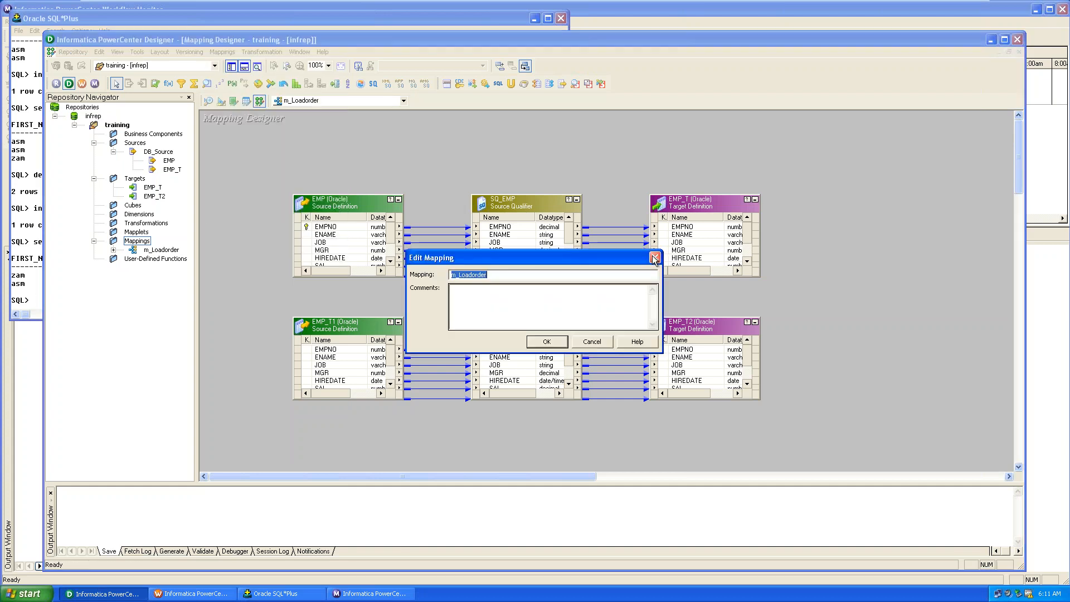
click(655, 257)
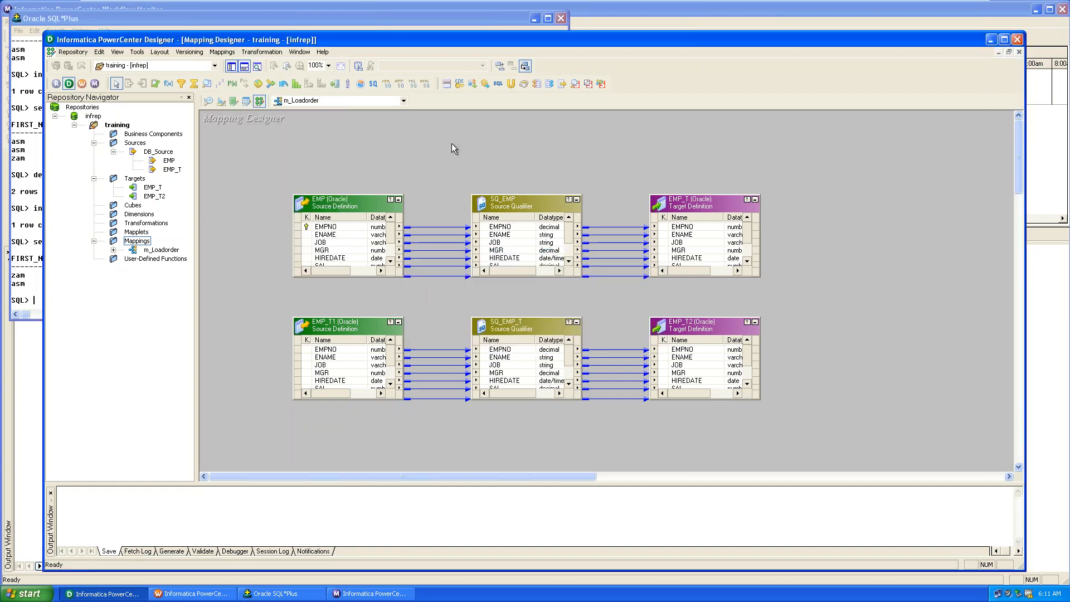
Close the m_Loadorder mapping and create a new mapping named m_batch from the EMP source.
click(214, 53)
click(229, 98)
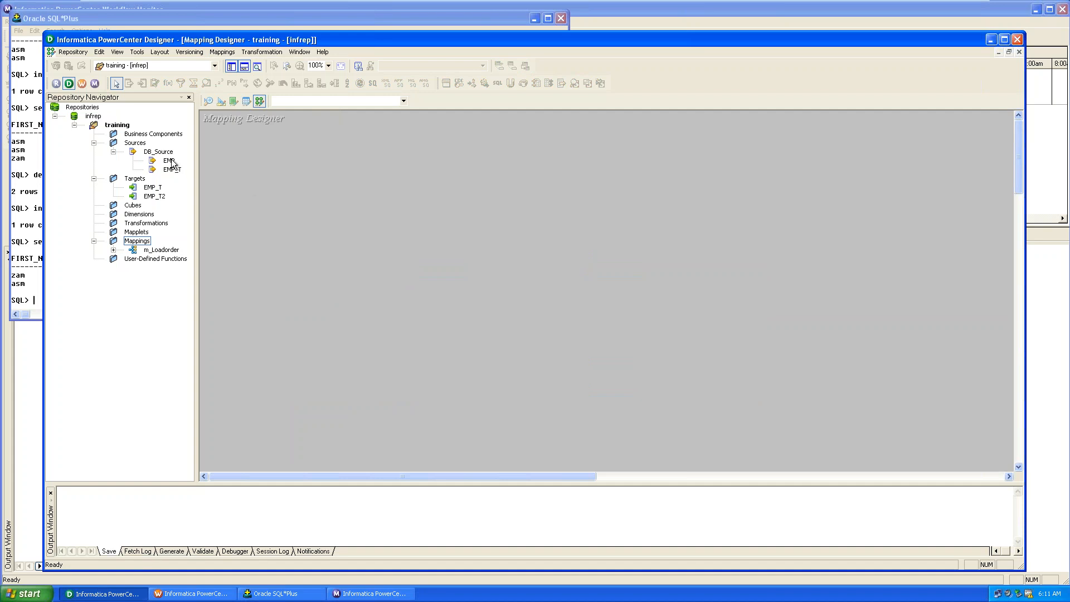
drag(171, 160, 345, 180)
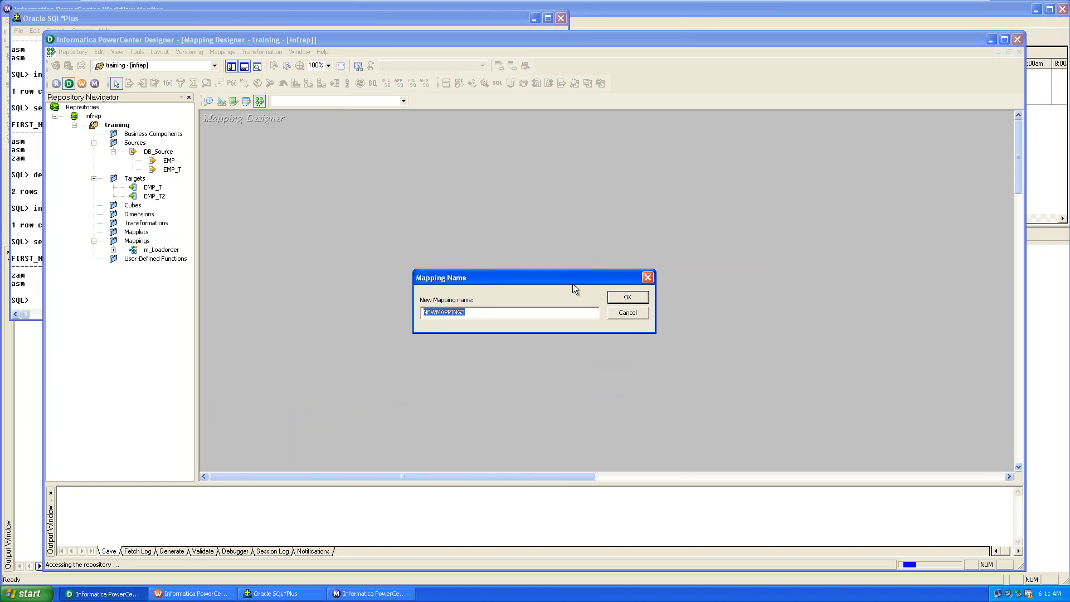
text(m_batch)
key(Return)
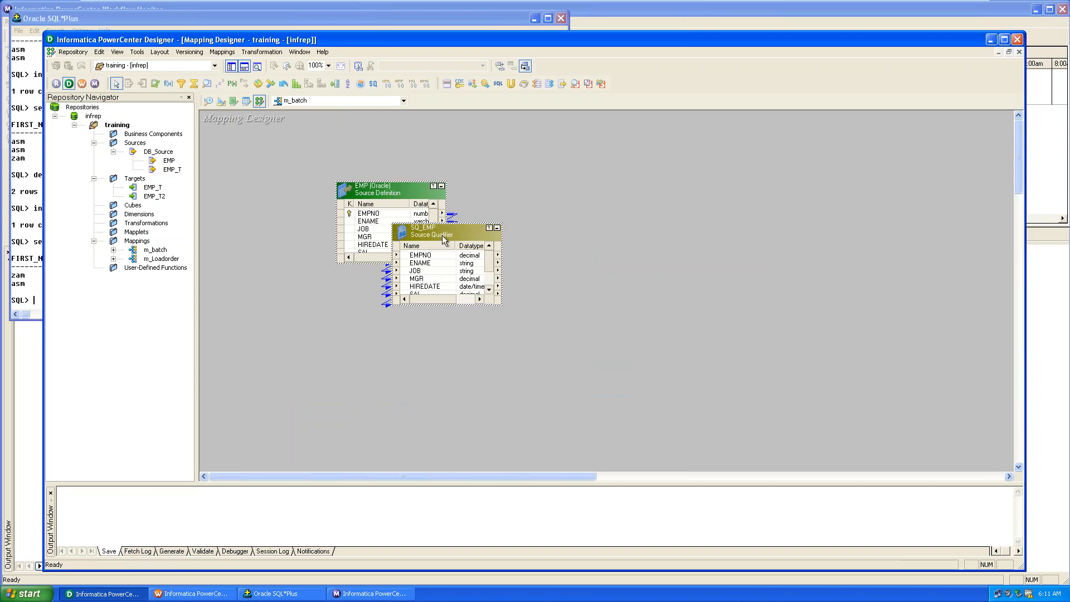
Separate the EMP source from its SQ_EMP source qualifier and add the EMP_T2 target to the mapping.
drag(442, 235, 469, 215)
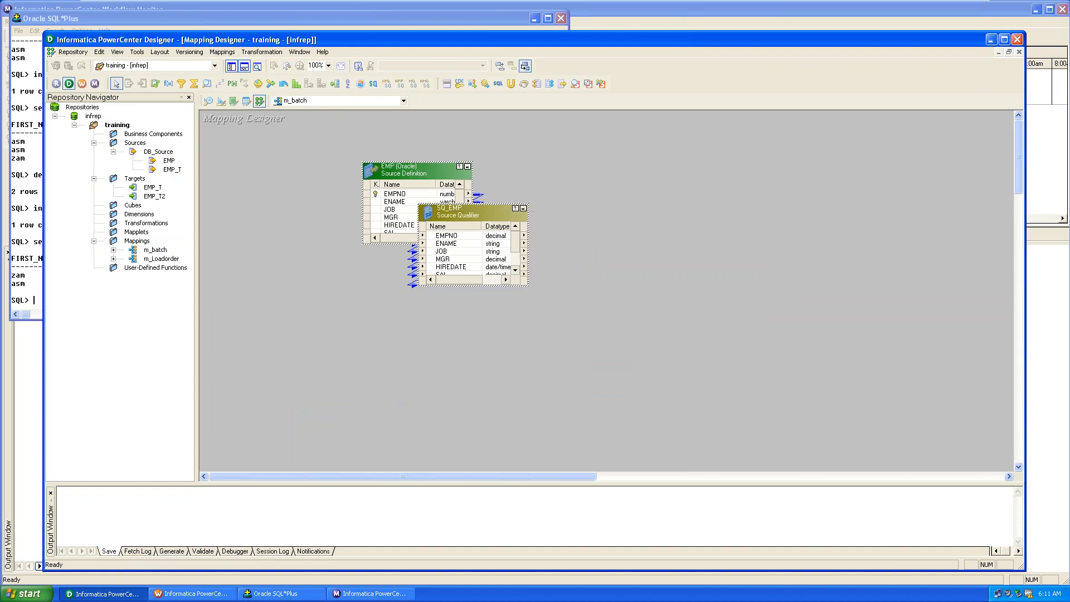
click(309, 269)
drag(418, 167, 298, 206)
drag(154, 196, 660, 247)
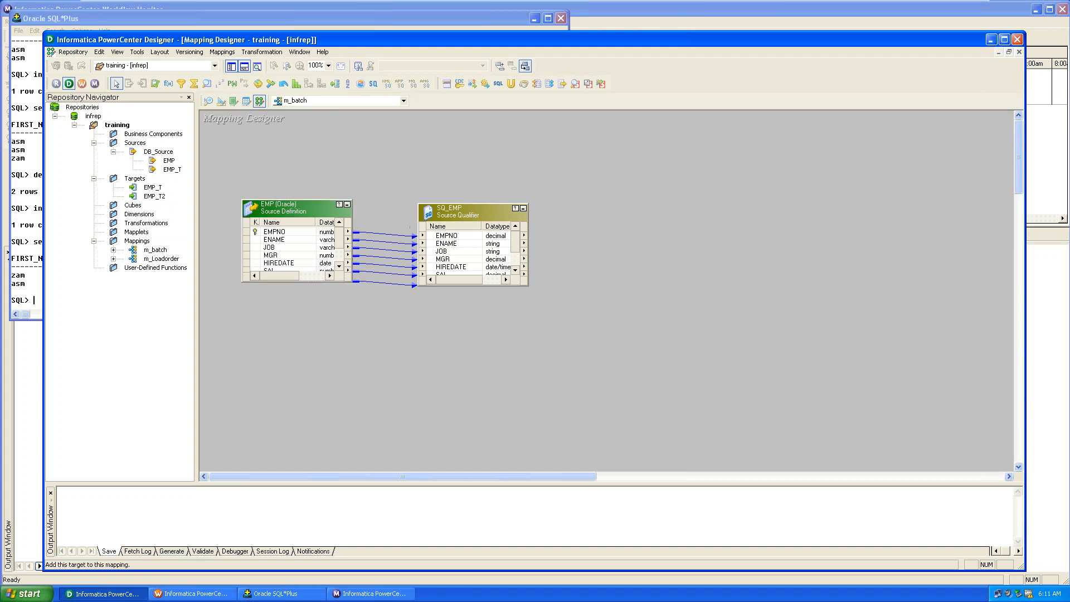
Link all SQ_EMP ports to the matching EMP_T2 target ports and save the m_batch mapping.
right_click(447, 235)
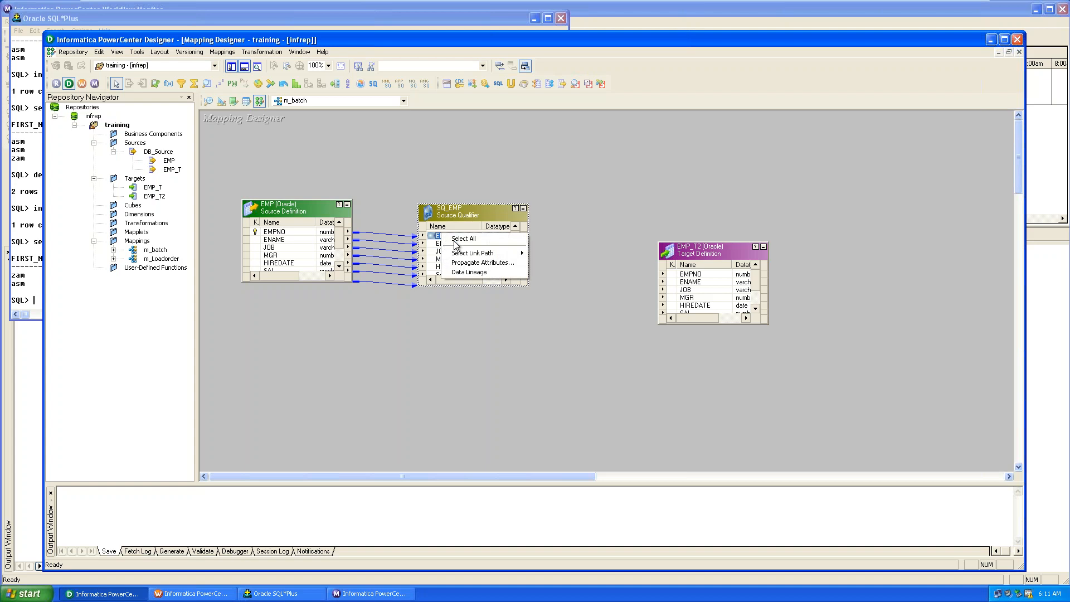
click(454, 239)
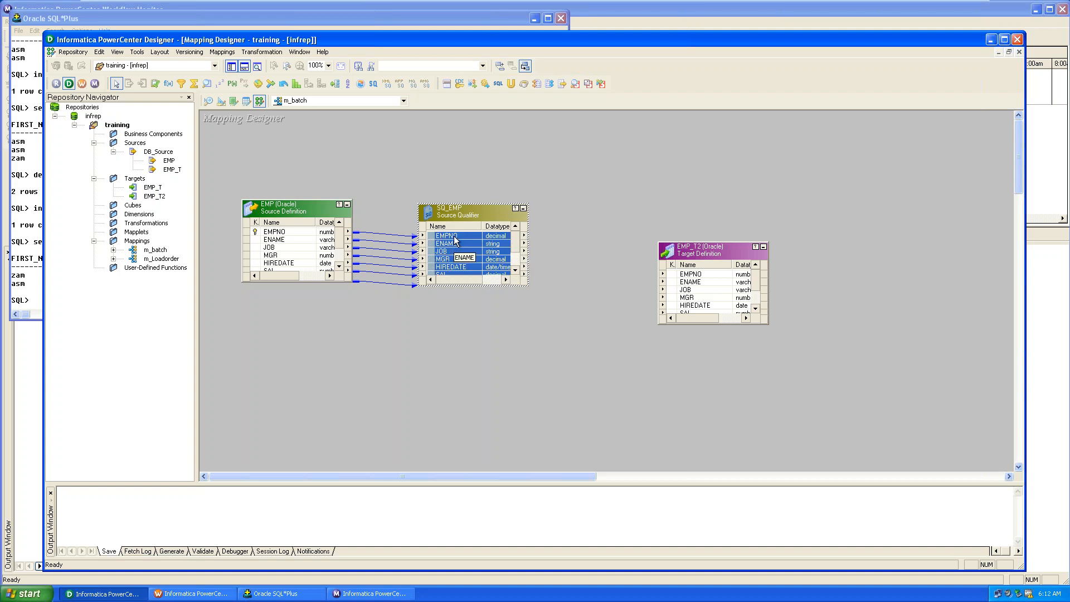
drag(454, 239, 666, 210)
click(489, 379)
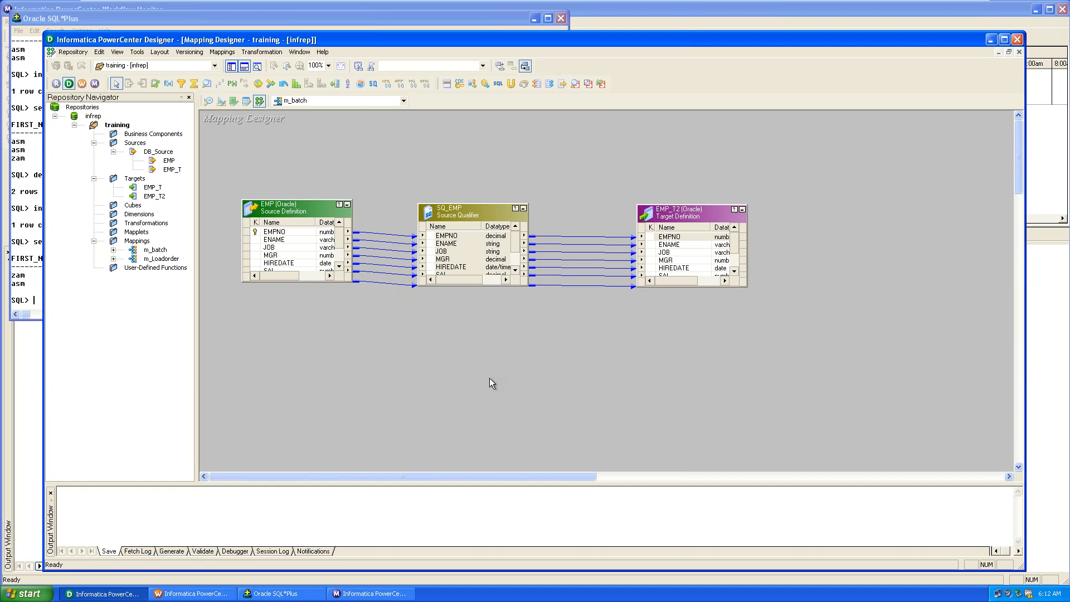
key(ctrl+s)
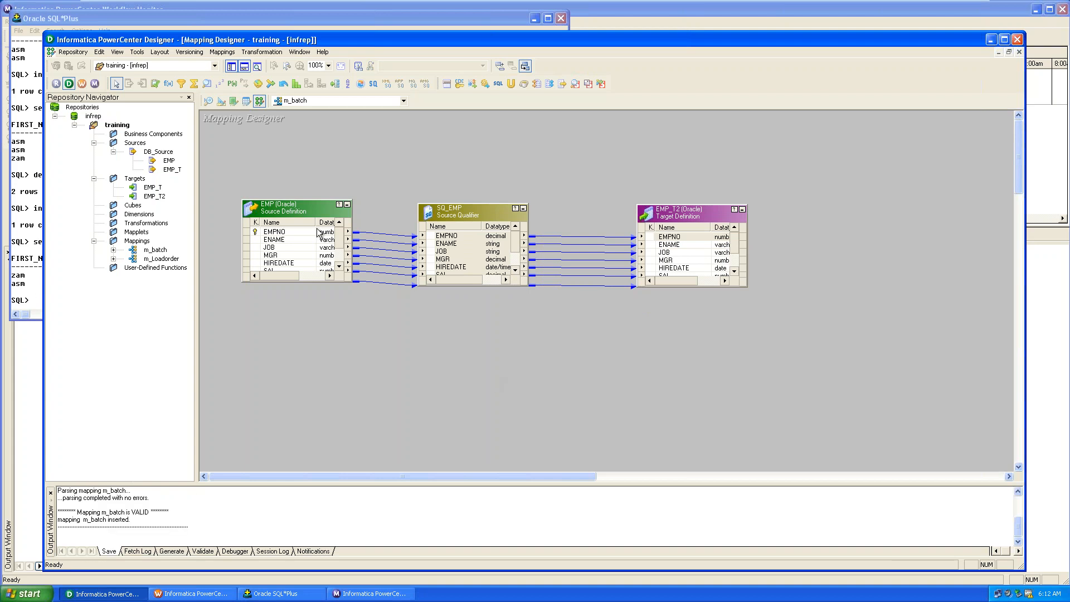
Switch to PowerCenter Workflow Manager.
click(80, 83)
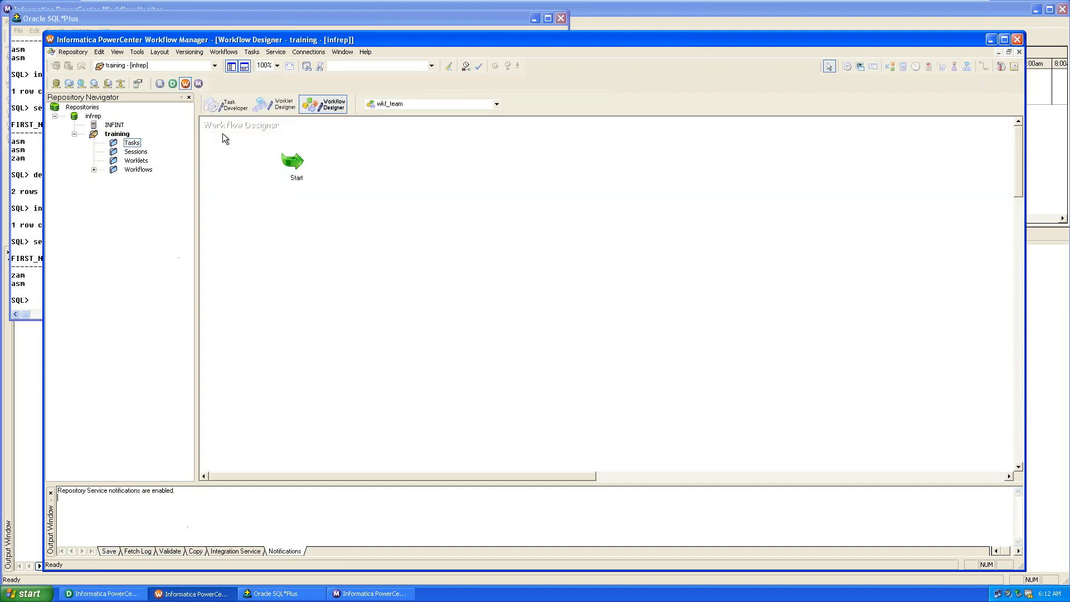
Close the wkf_team workflow and create a new workflow named wkf_batch.
click(292, 163)
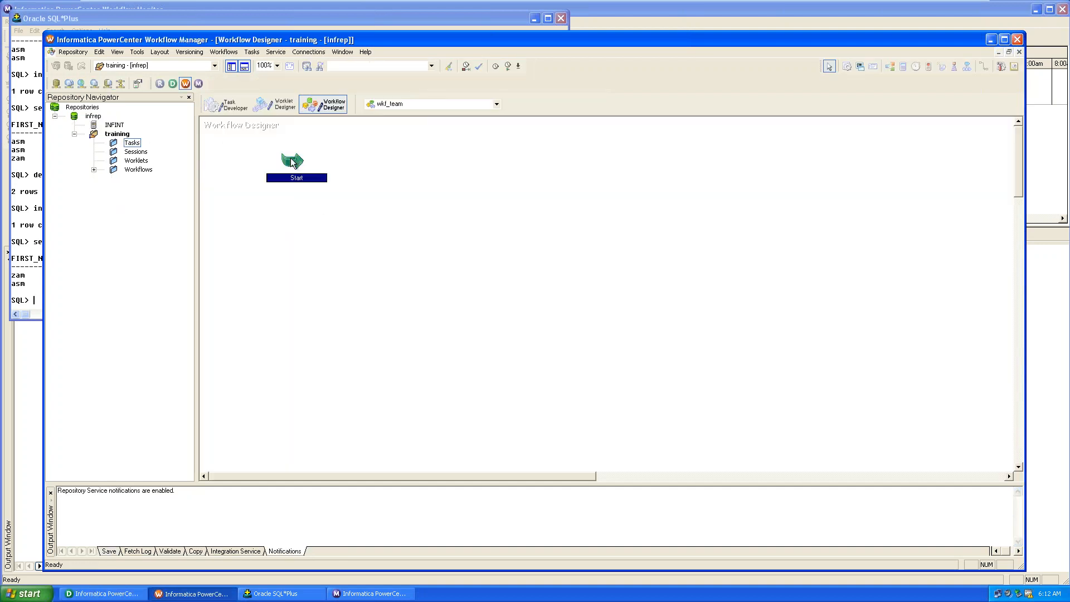
right_click(292, 163)
click(245, 146)
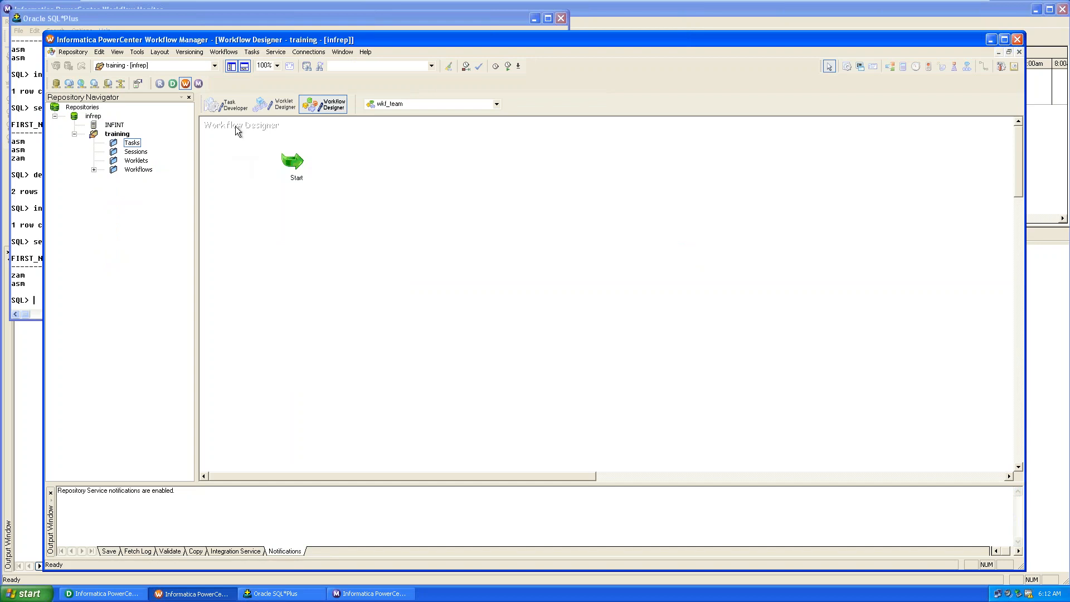
click(225, 50)
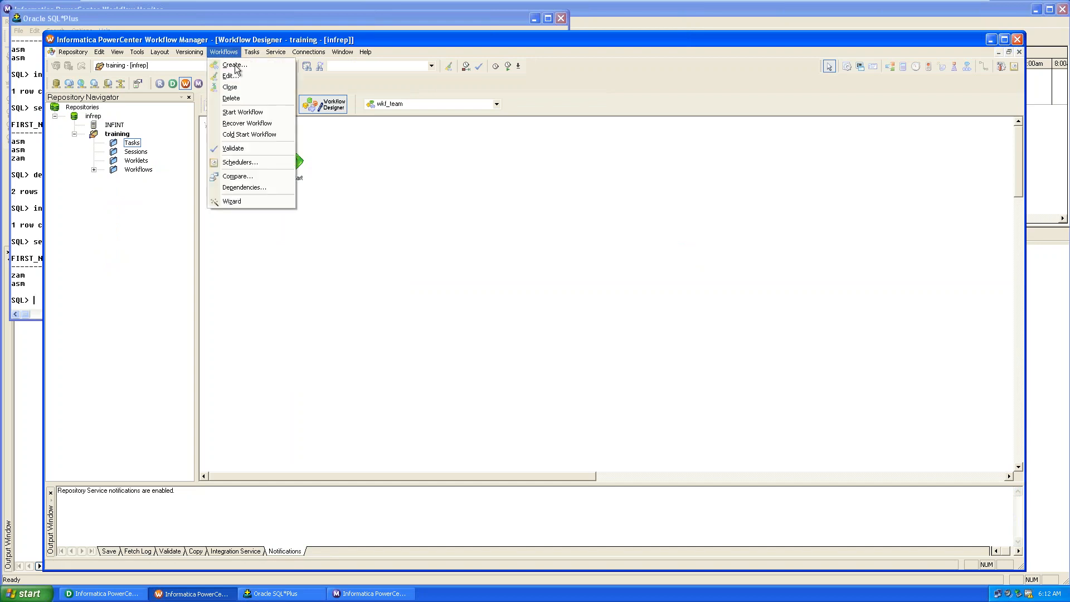
click(235, 87)
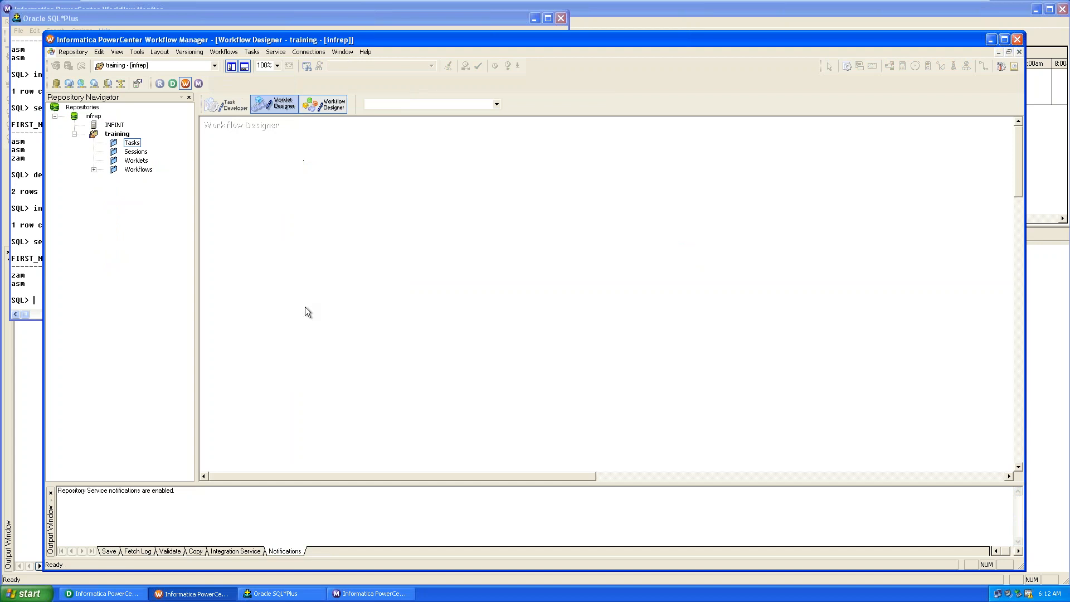
click(225, 52)
click(231, 65)
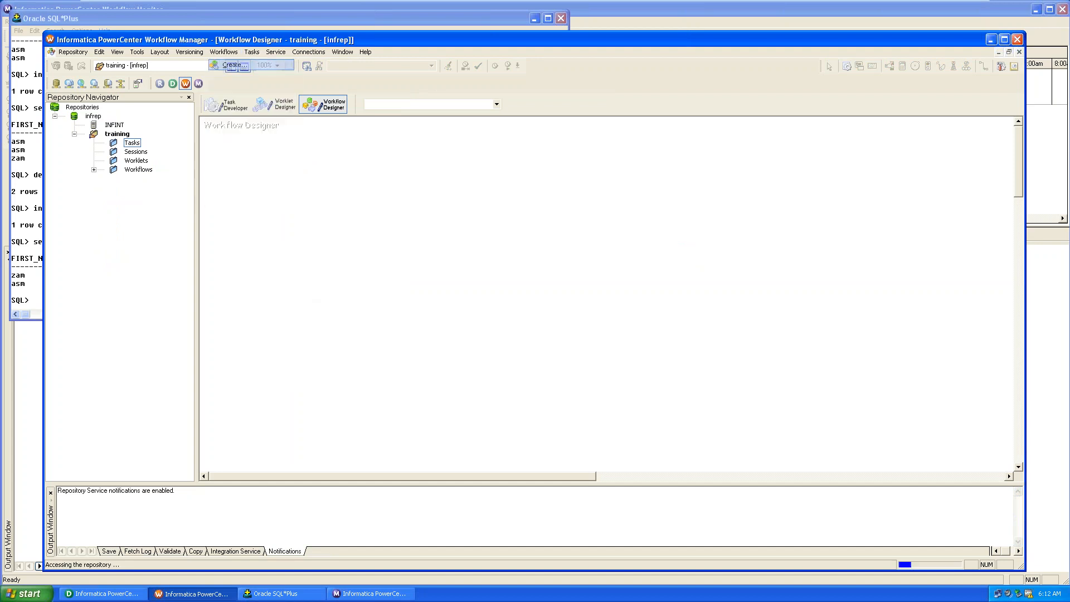
text(wkf)
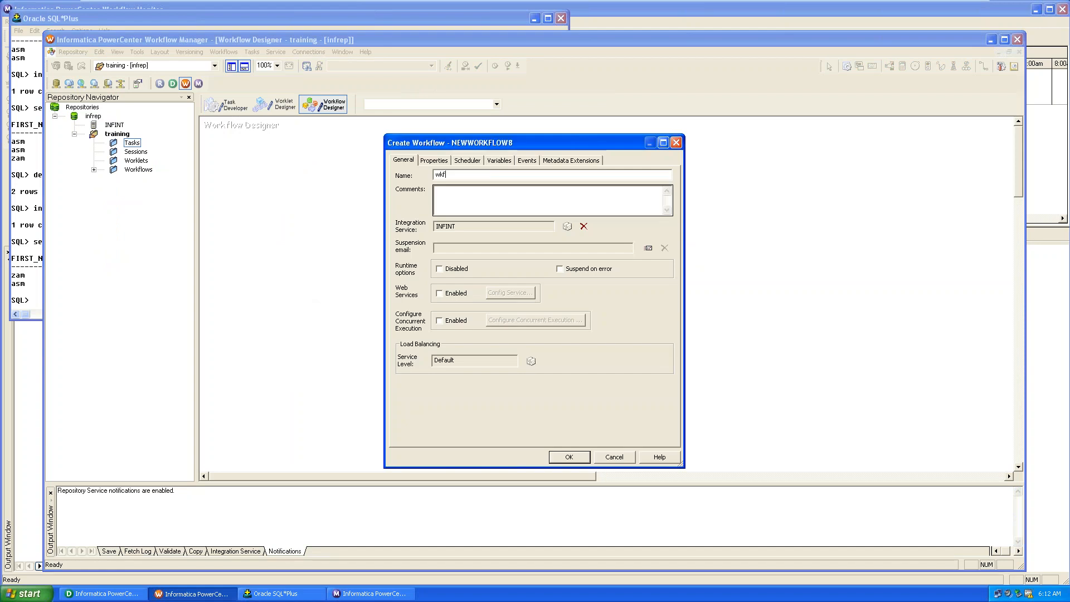
text(_batch)
key(Return)
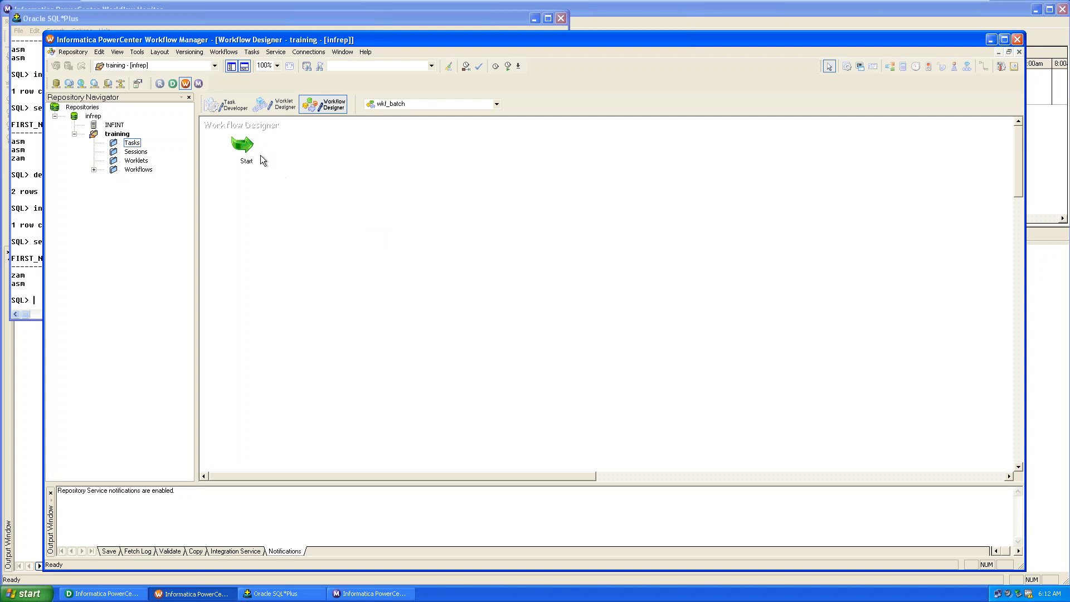
Create a session task named s_sampl in the workflow and associate it with the m_batch mapping.
click(249, 53)
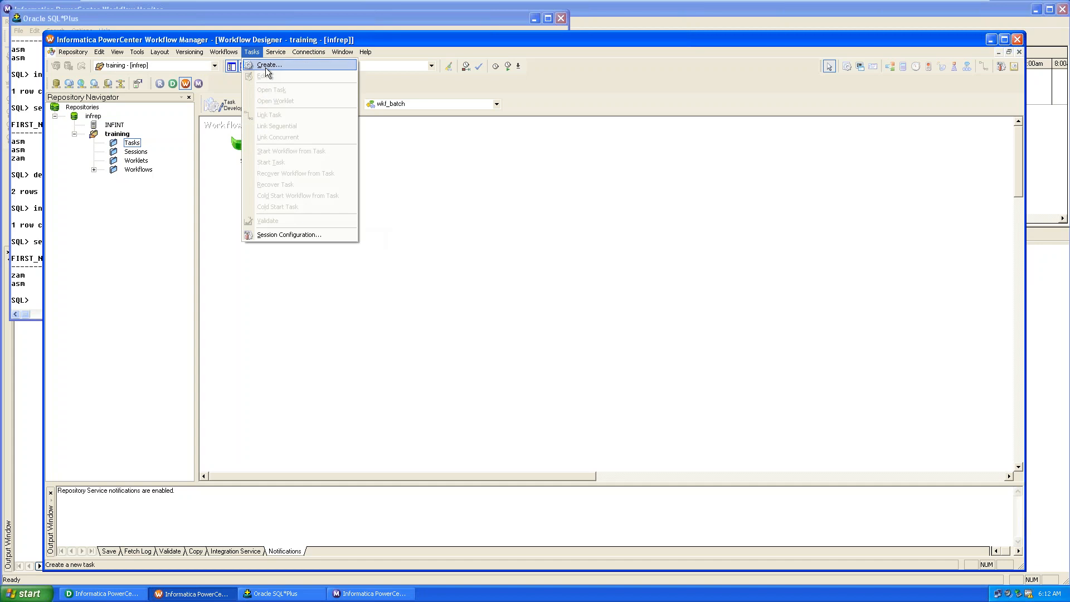
click(268, 71)
key(Tab)
text(s)
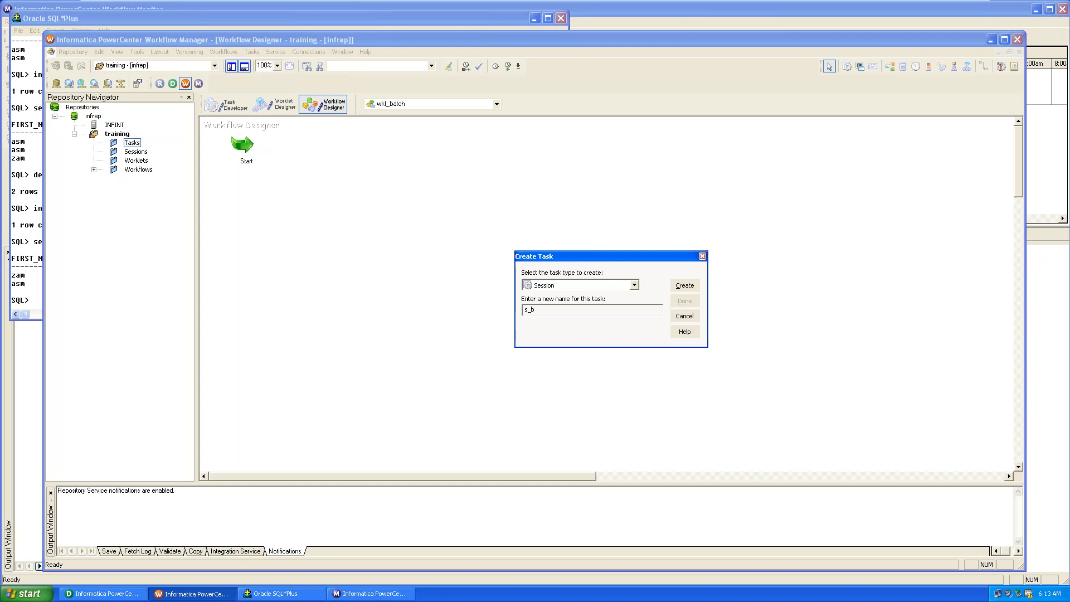
key(BackSpace)
text(sampl)
key(Return)
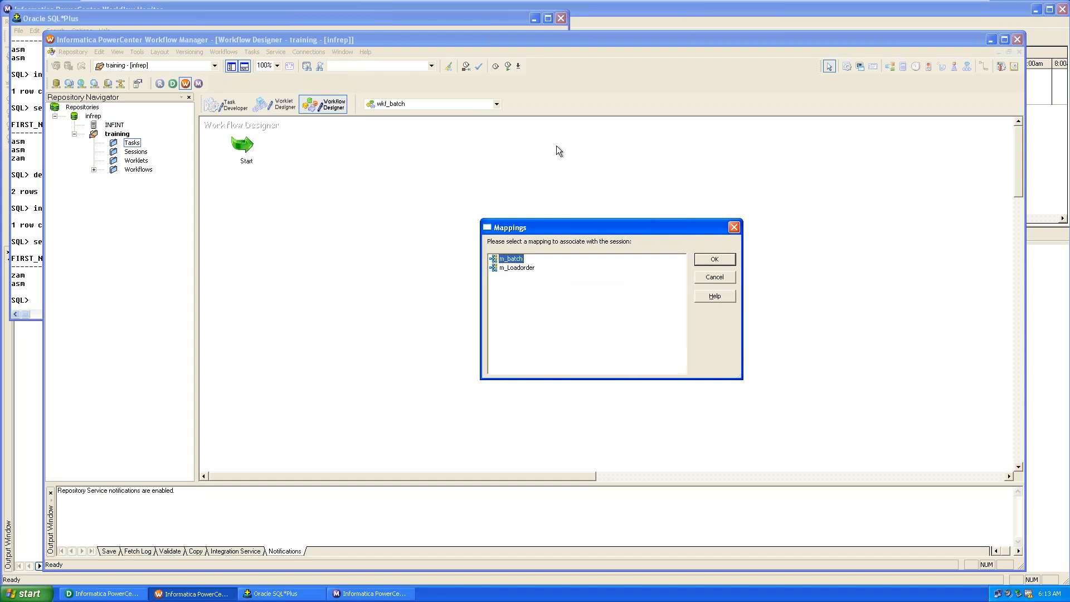
click(532, 267)
click(516, 258)
click(718, 263)
click(677, 301)
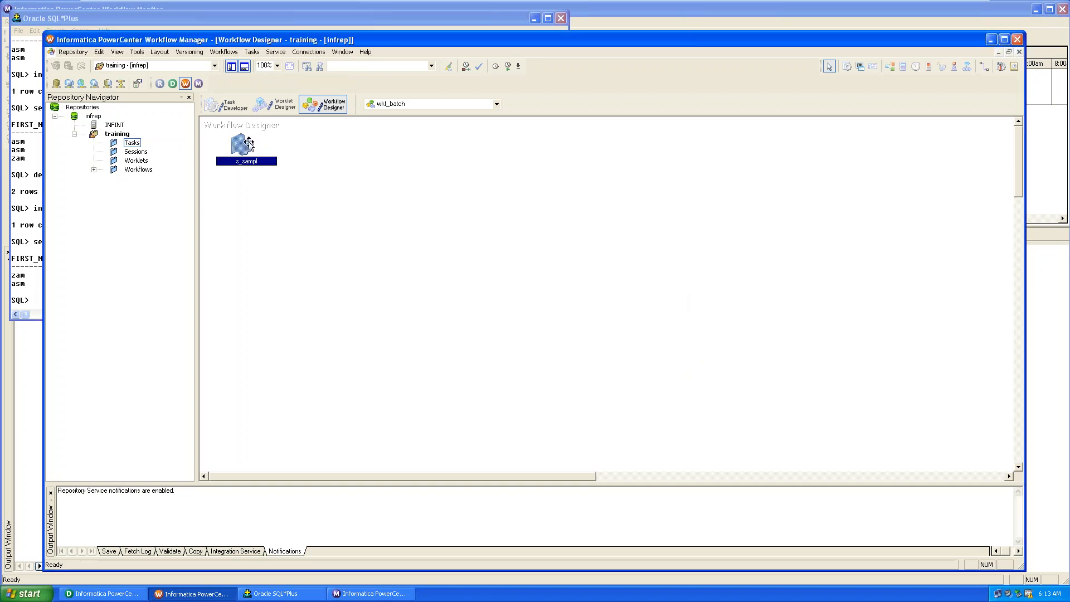
Separate the s_sampl session from the Start task and link Start to s_sampl.
drag(245, 147, 408, 157)
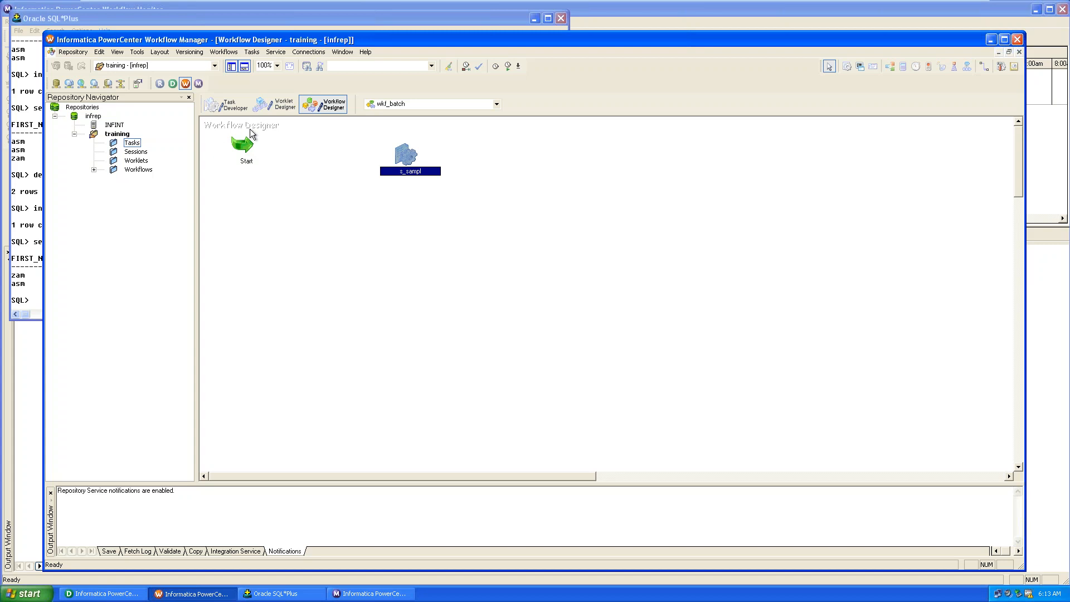
click(984, 68)
drag(259, 147, 392, 161)
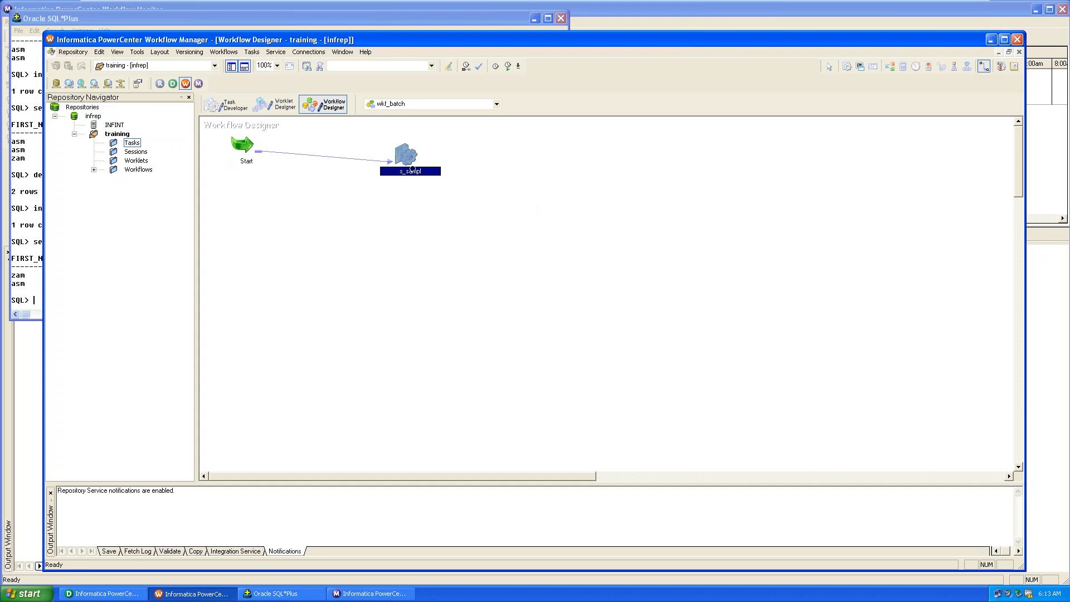
Set the EMP_T2 target load type to Normal in the s_sampl session and save the wkf_batch workflow.
double_click(407, 160)
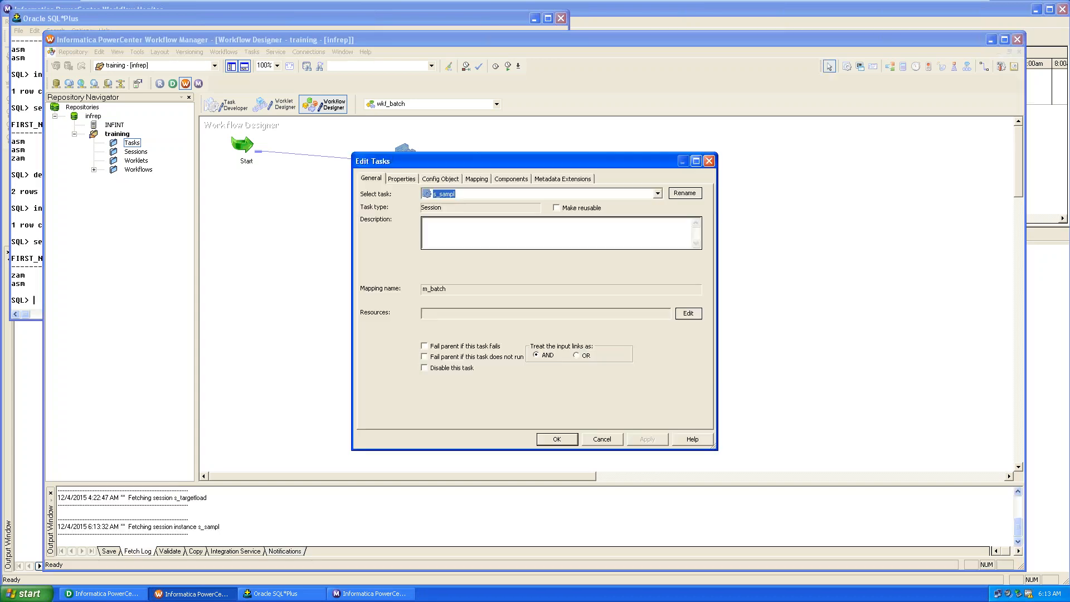
click(480, 179)
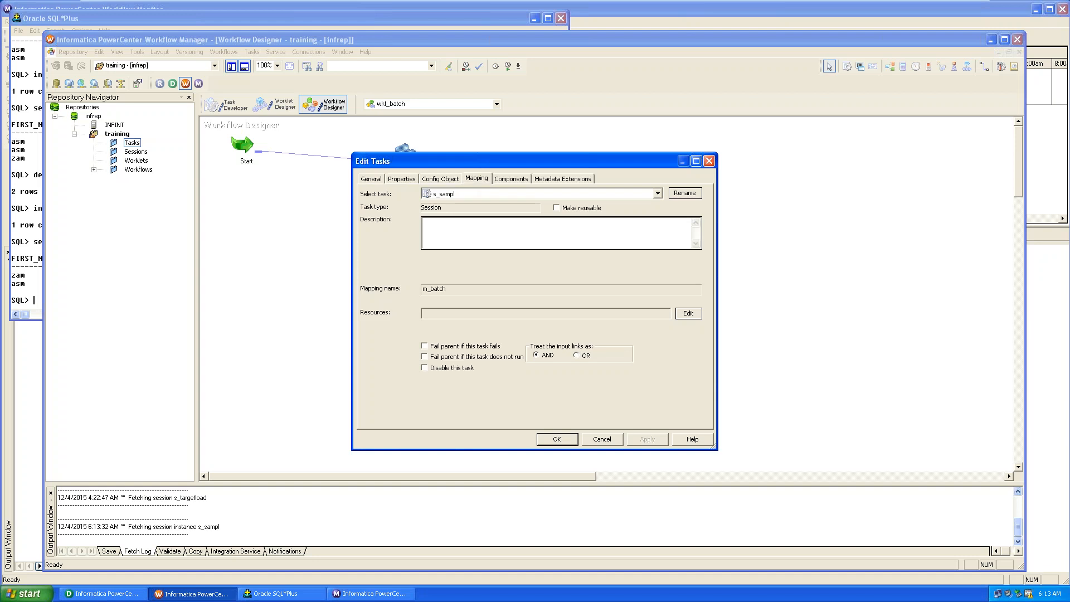
click(410, 267)
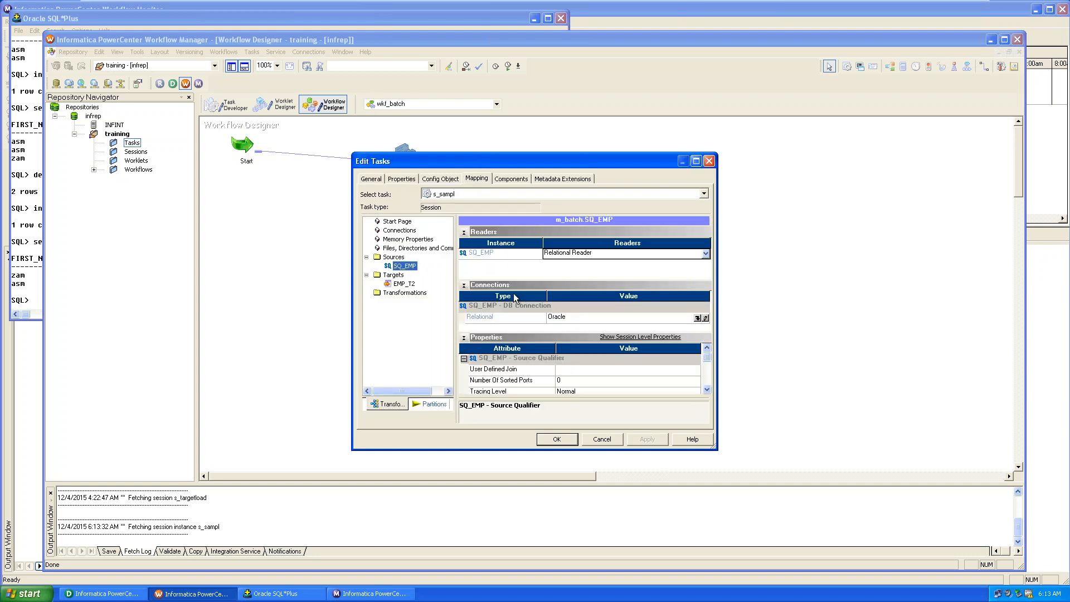
click(402, 284)
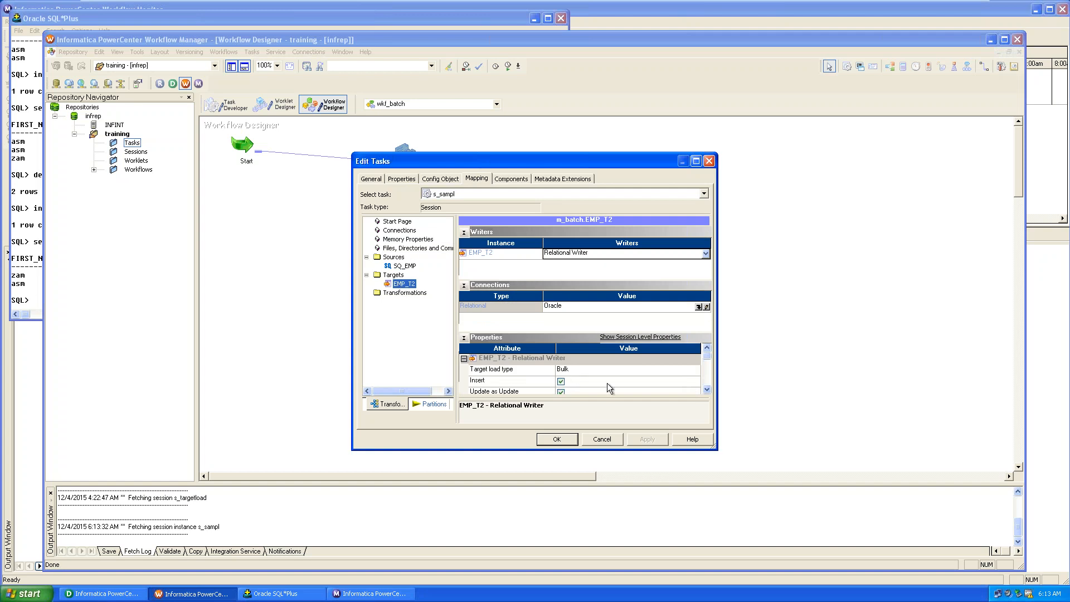
click(610, 370)
click(610, 371)
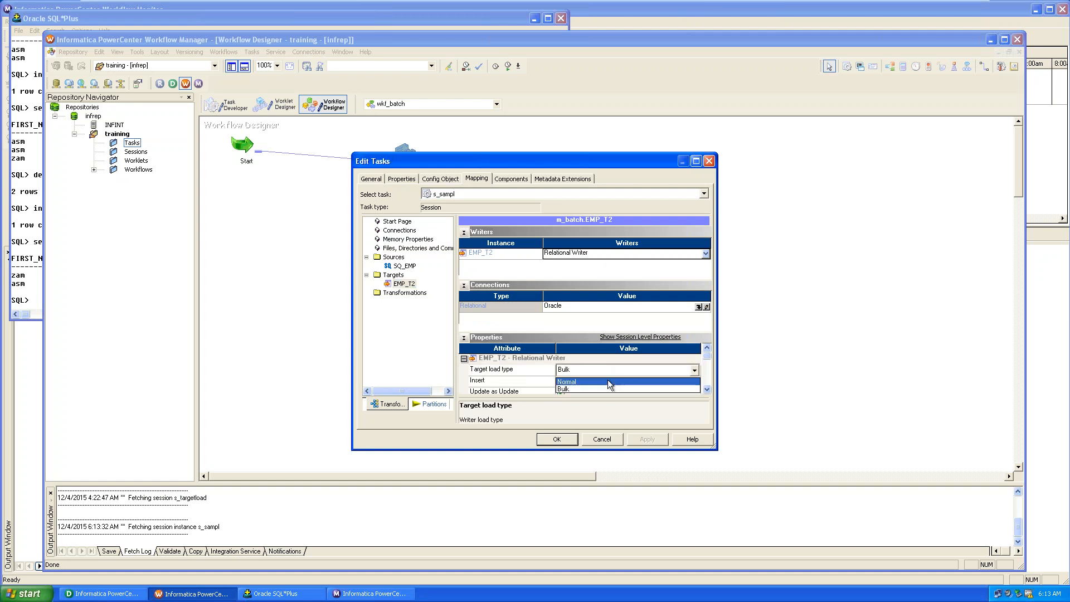
click(608, 380)
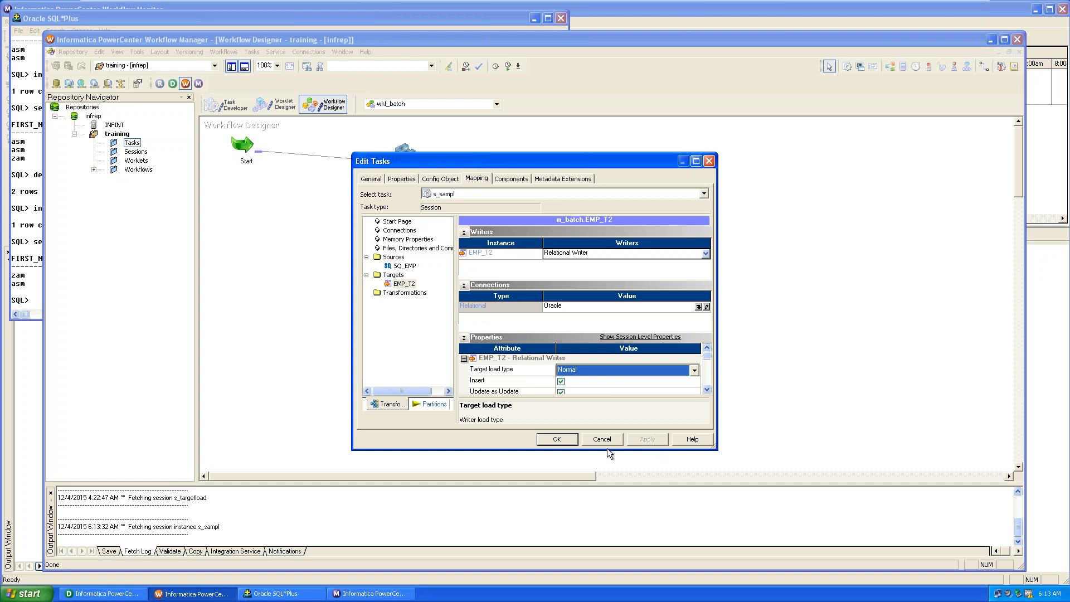
click(628, 416)
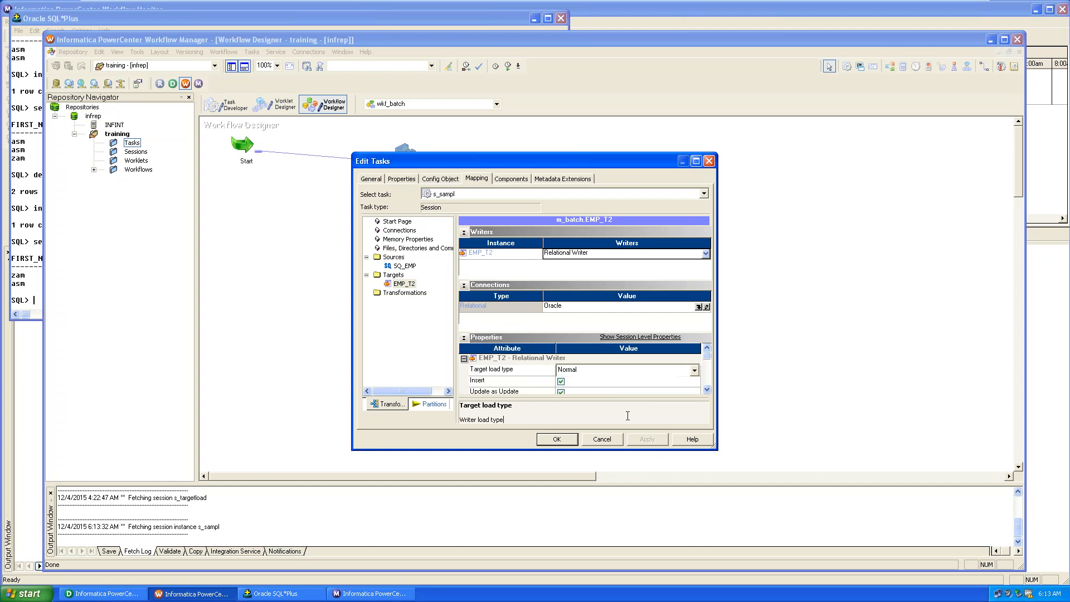
click(561, 438)
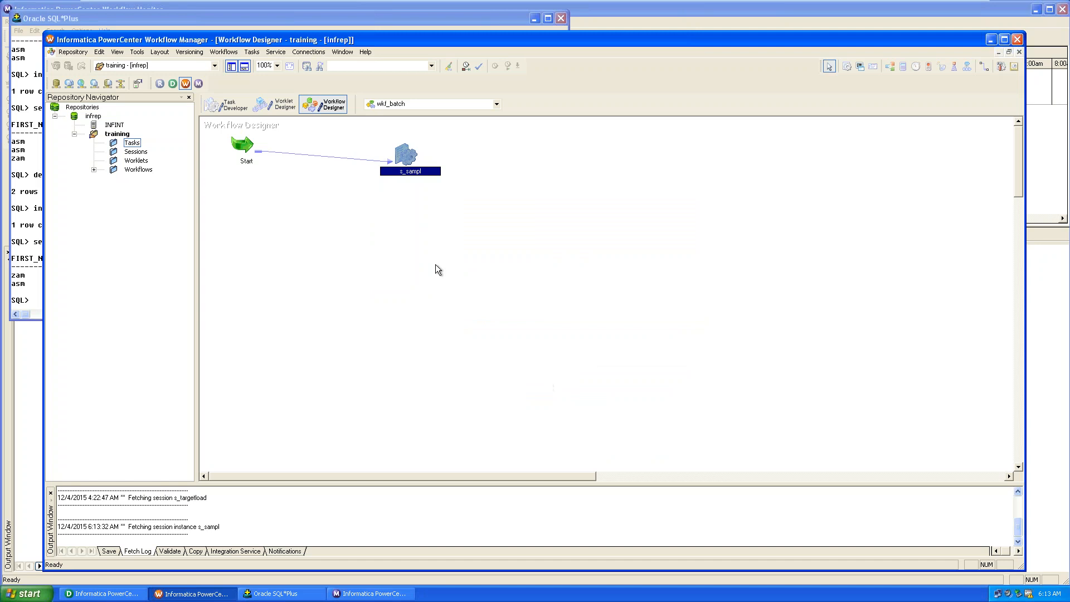
key(ctrl+s)
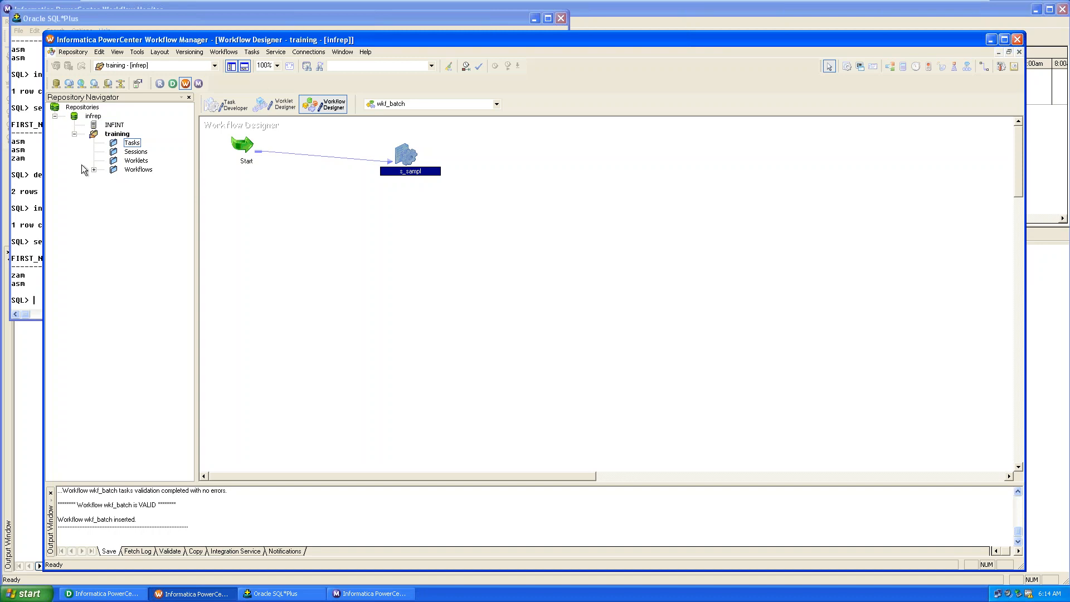
Check where the s_sampl session is stored by examining the wkf_batch workflow and the Sessions folder of the training repository folder.
double_click(133, 171)
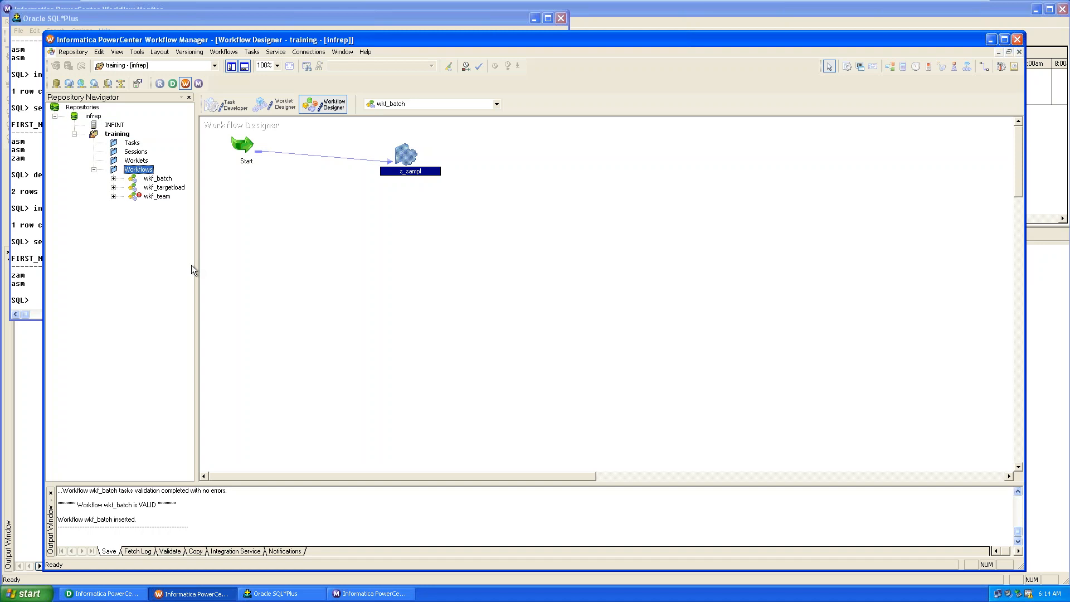
double_click(158, 178)
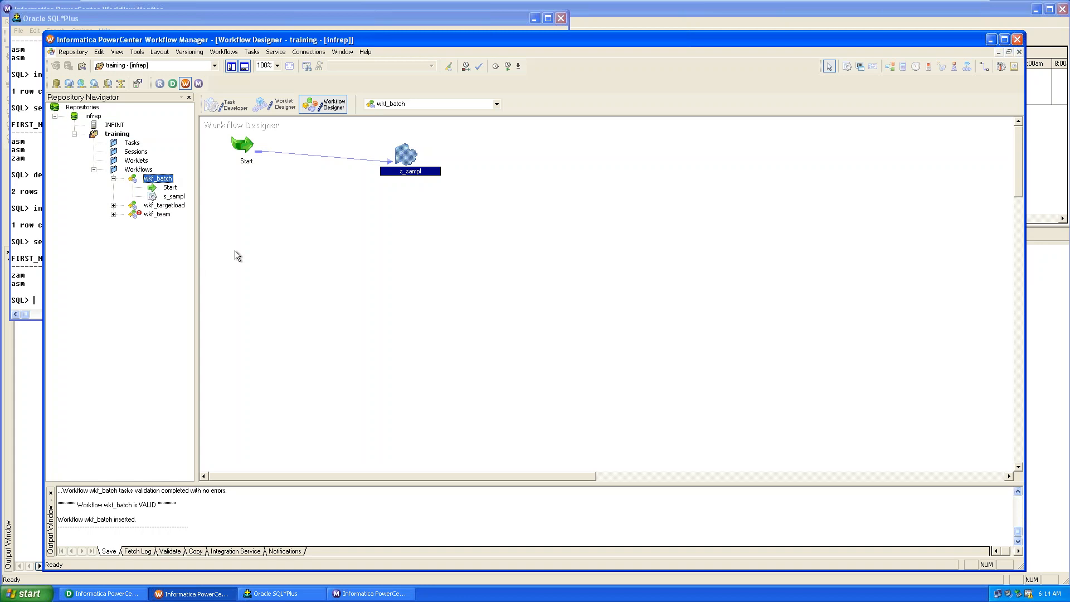
click(138, 153)
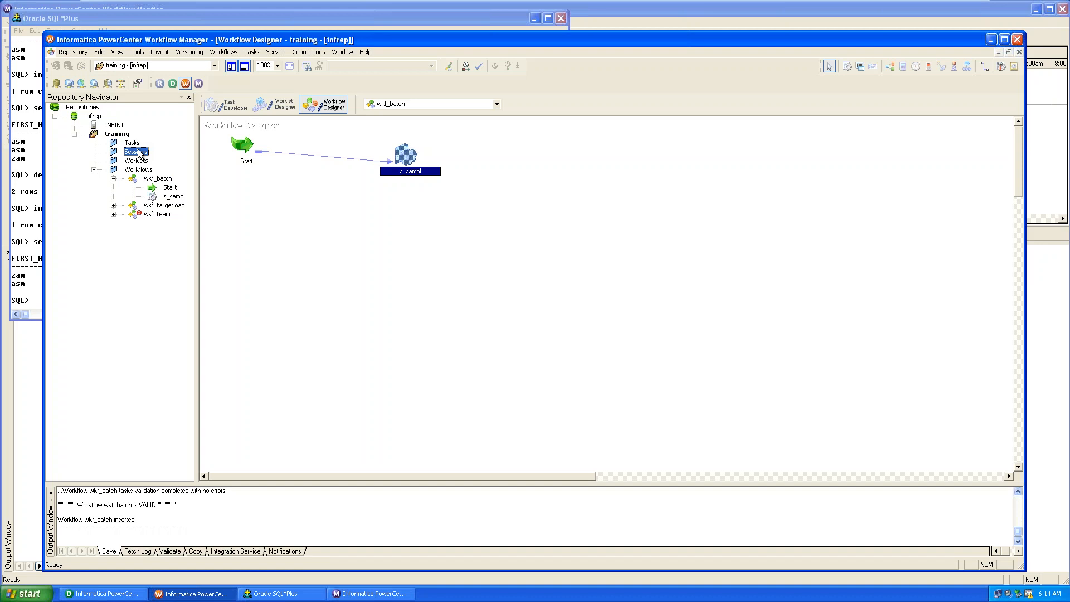
Create a reusable session named s_batch for the m_batch mapping in Task Developer and expand the Sessions folder.
click(229, 106)
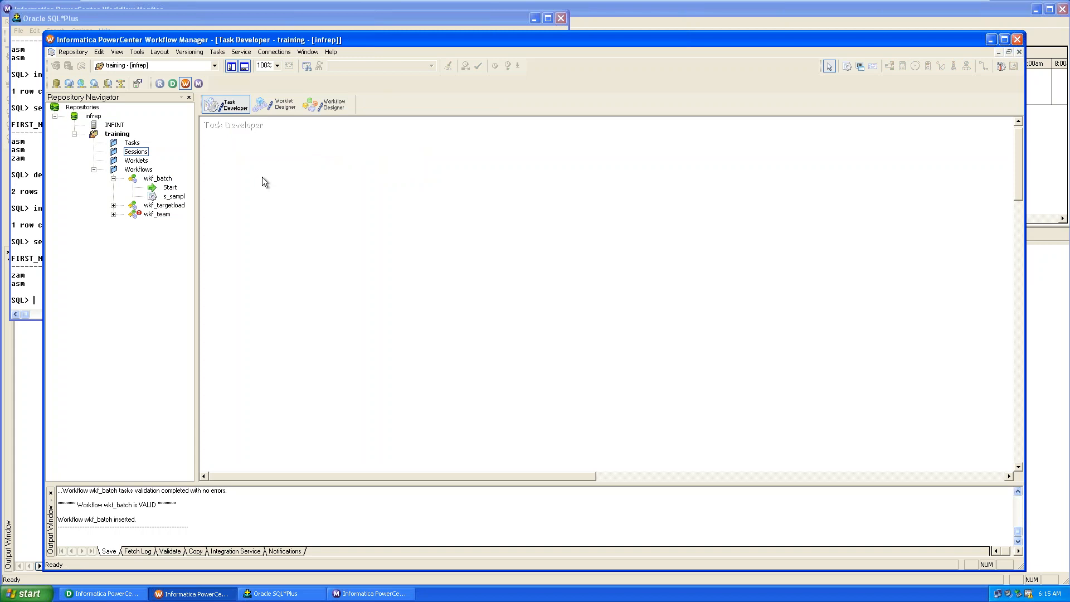
click(216, 51)
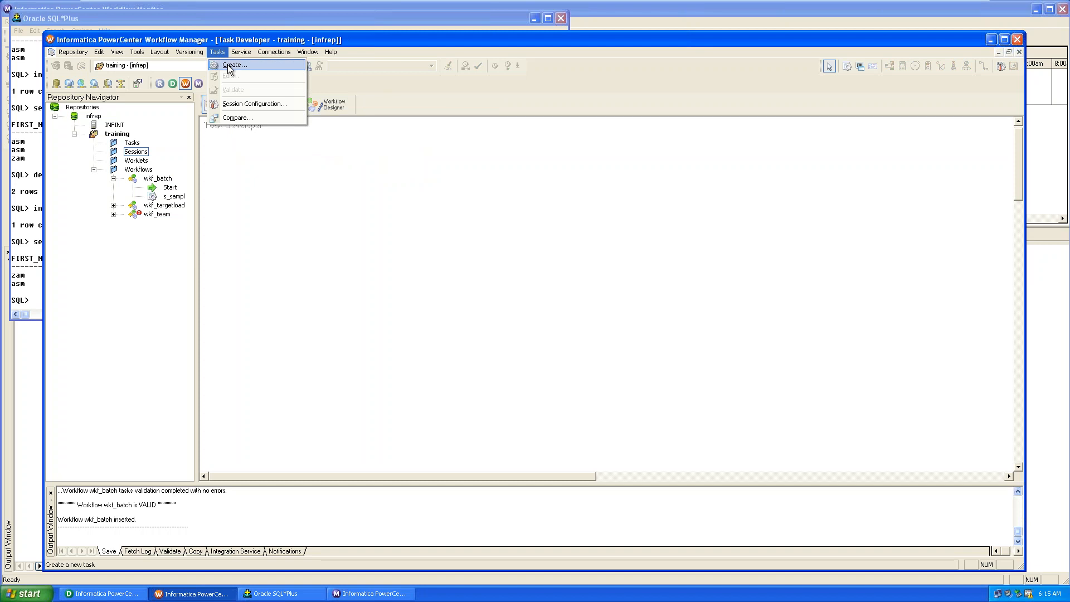
click(229, 65)
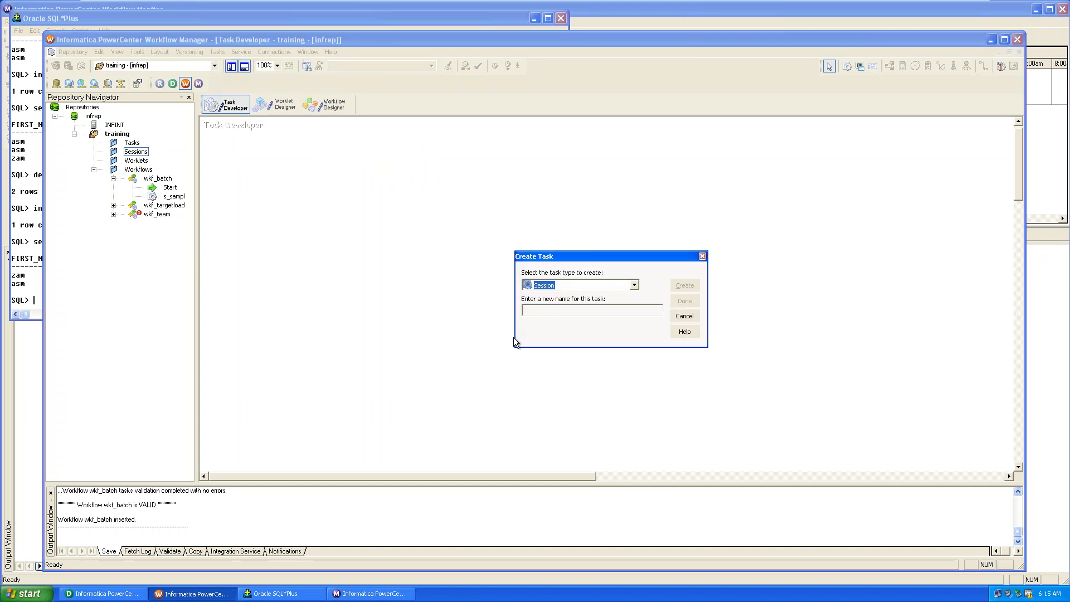
click(546, 311)
text(s_batch)
click(679, 287)
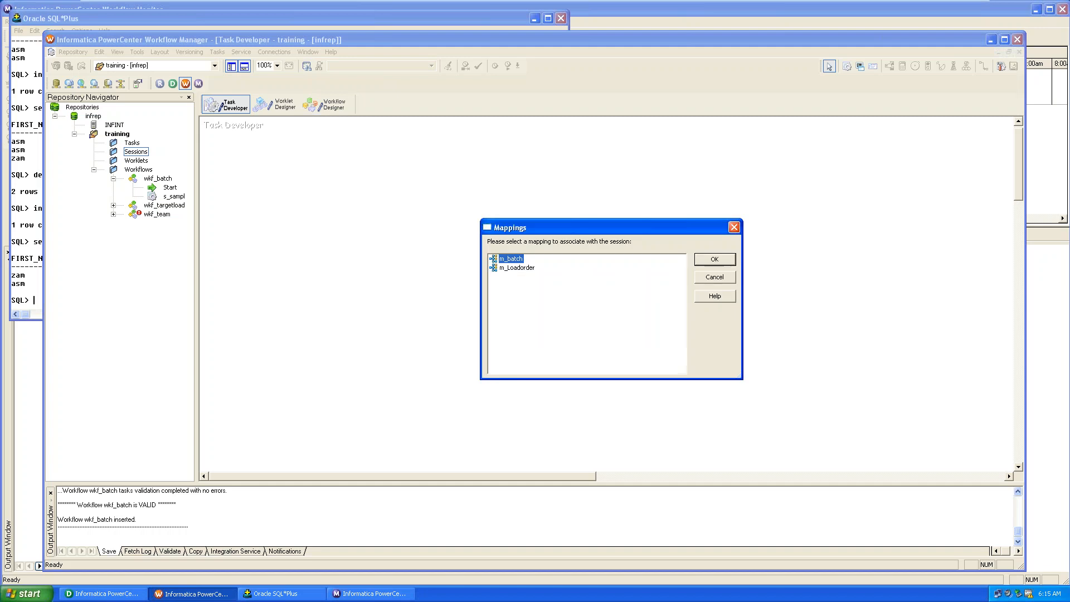
click(726, 258)
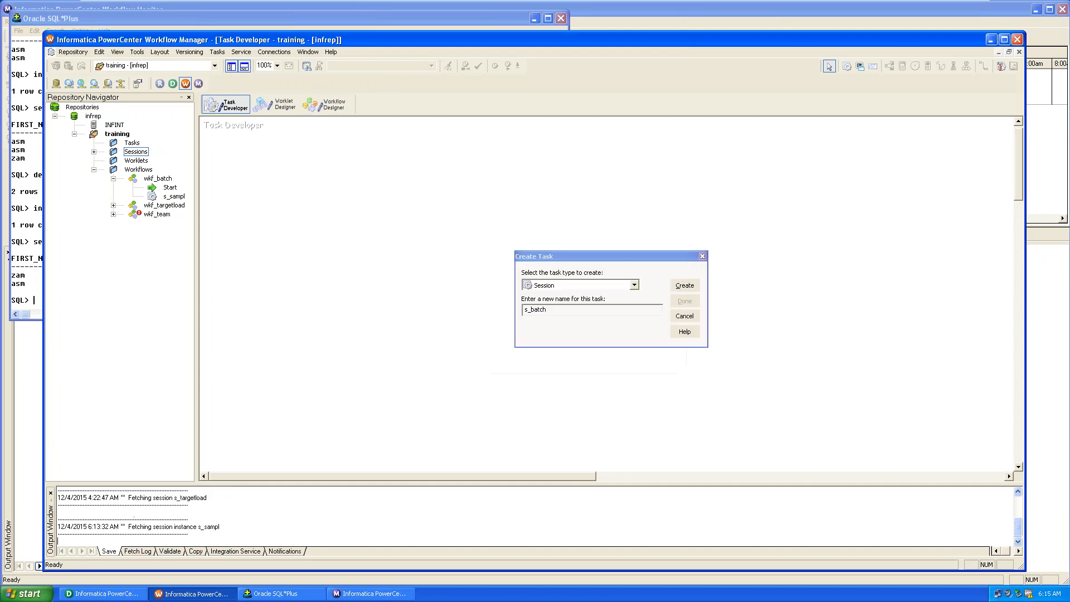
click(678, 296)
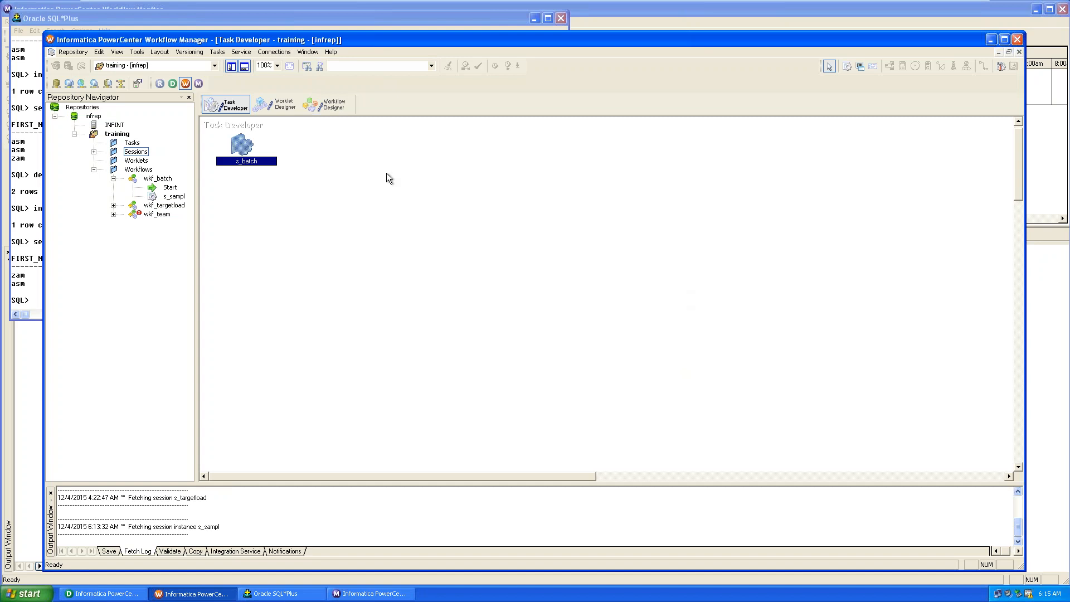
double_click(136, 152)
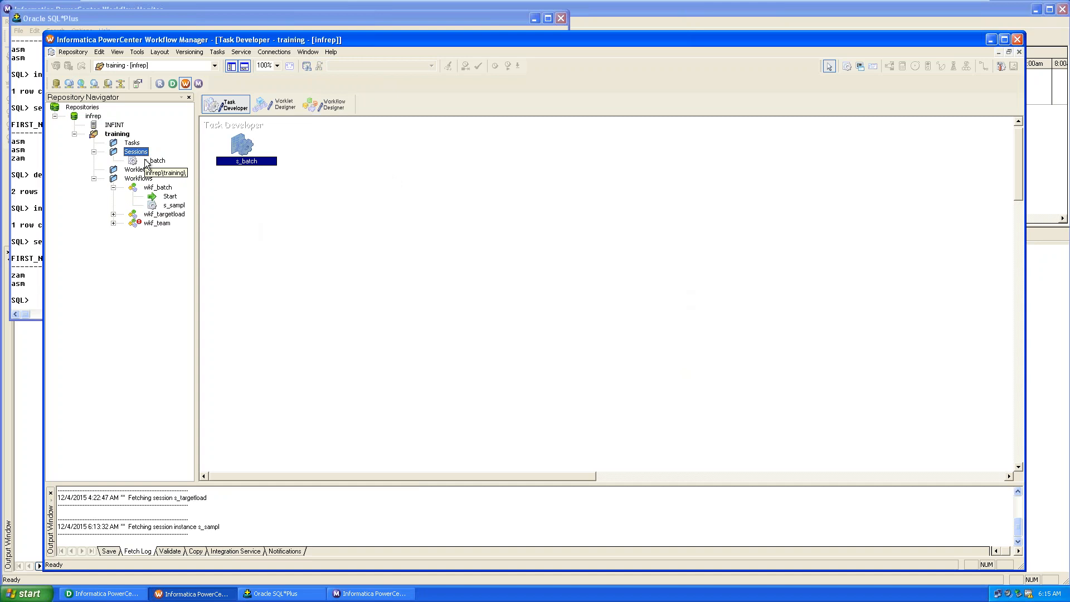
click(245, 179)
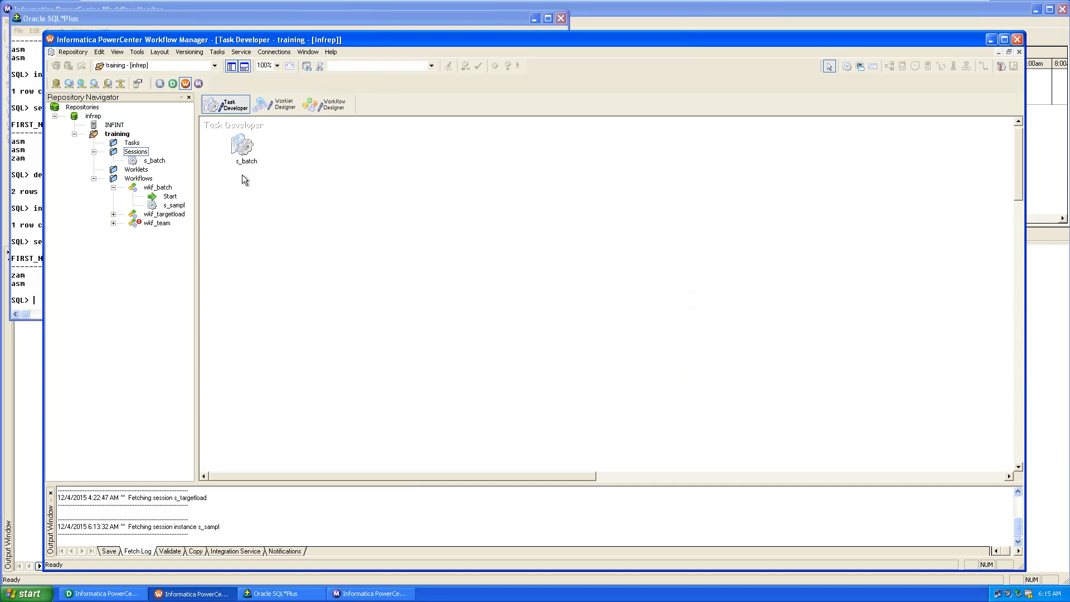
Set the EMP_T2 target load type to Normal in the reusable s_batch session and save it to the repository.
double_click(240, 146)
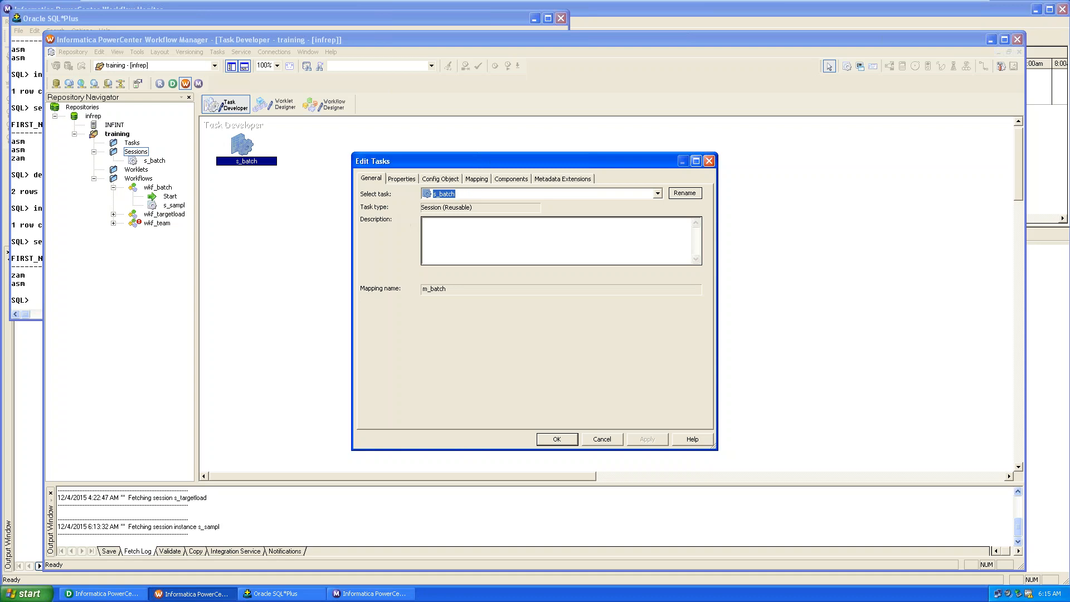
click(476, 178)
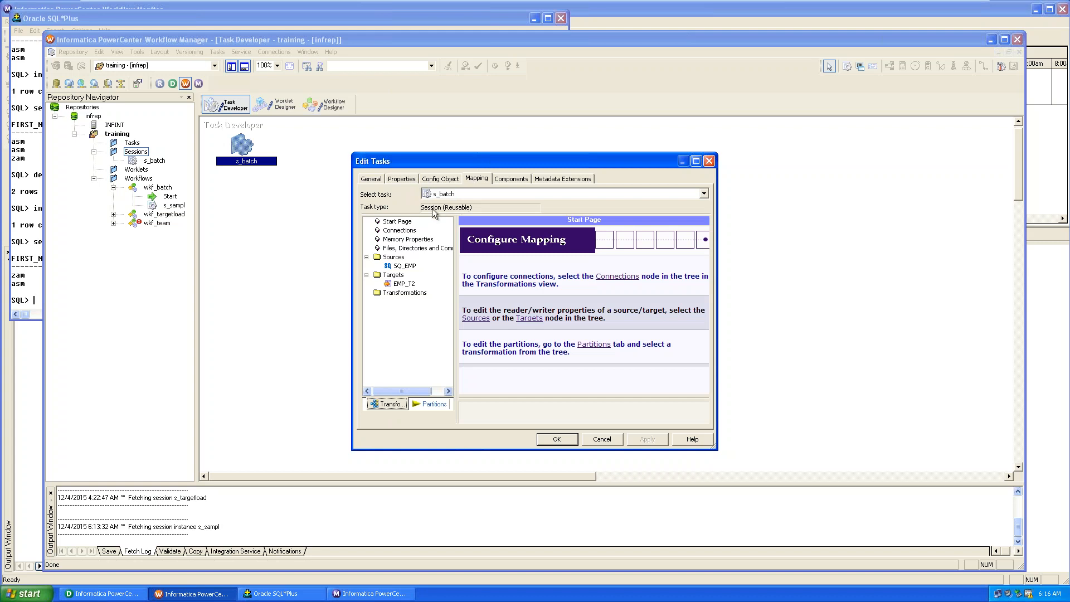
click(409, 267)
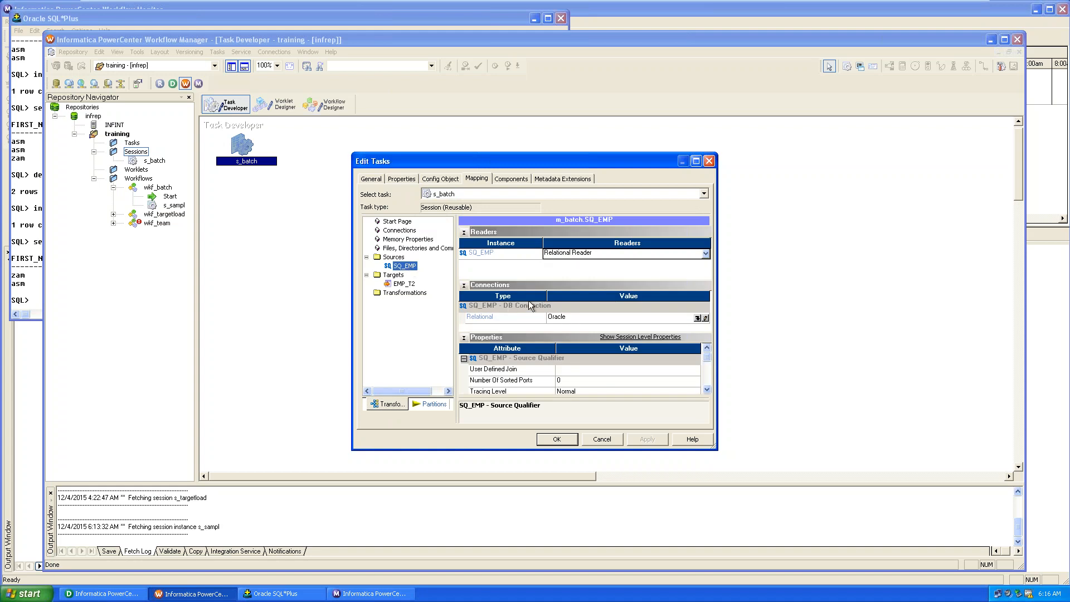
click(405, 284)
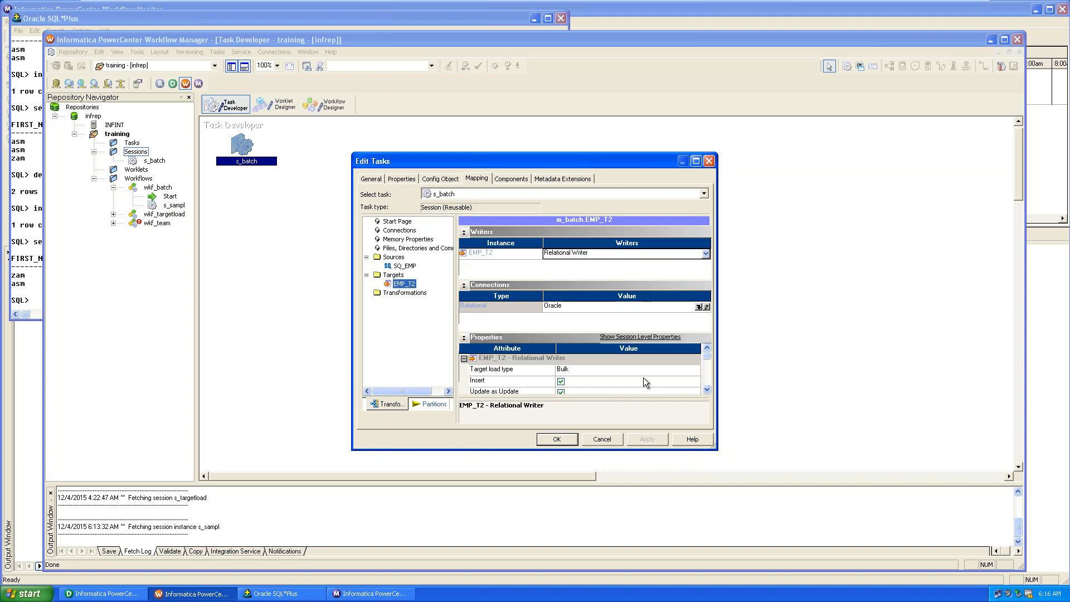
click(640, 370)
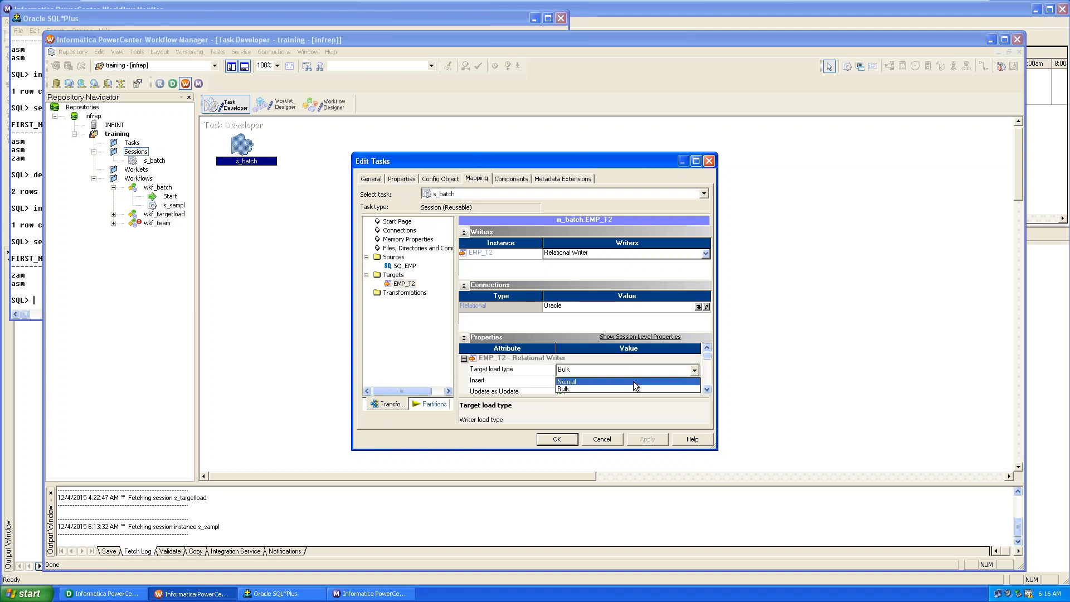
click(634, 382)
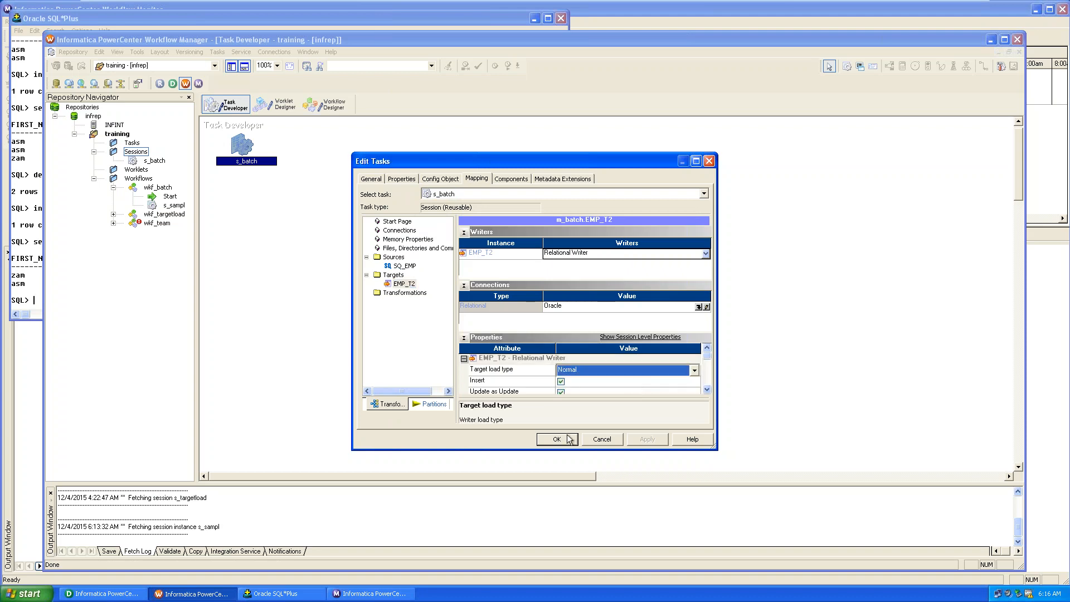
key(Return)
key(ctrl+s)
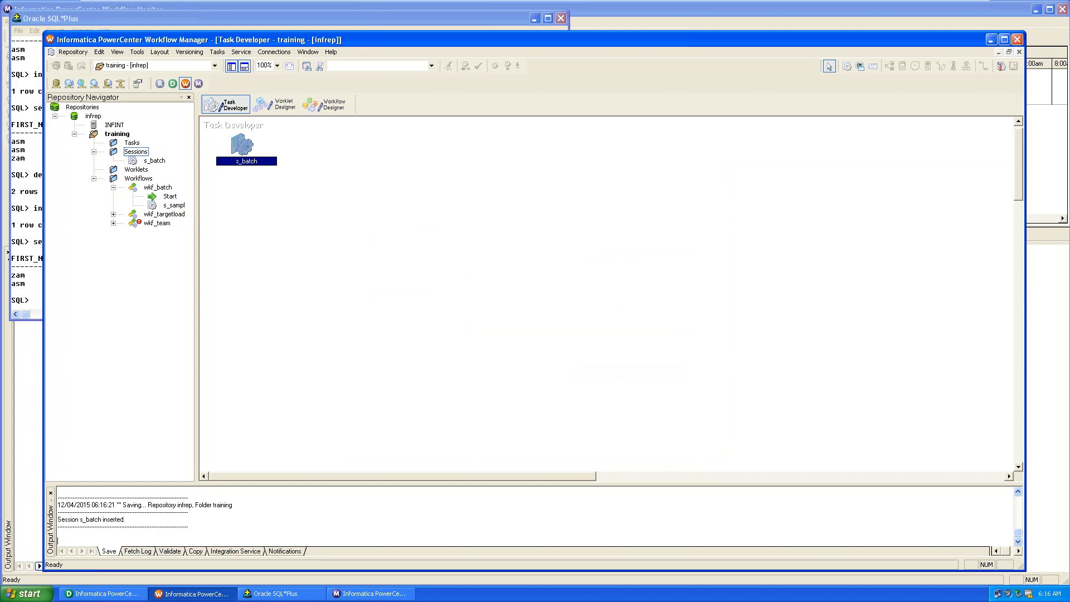
click(357, 234)
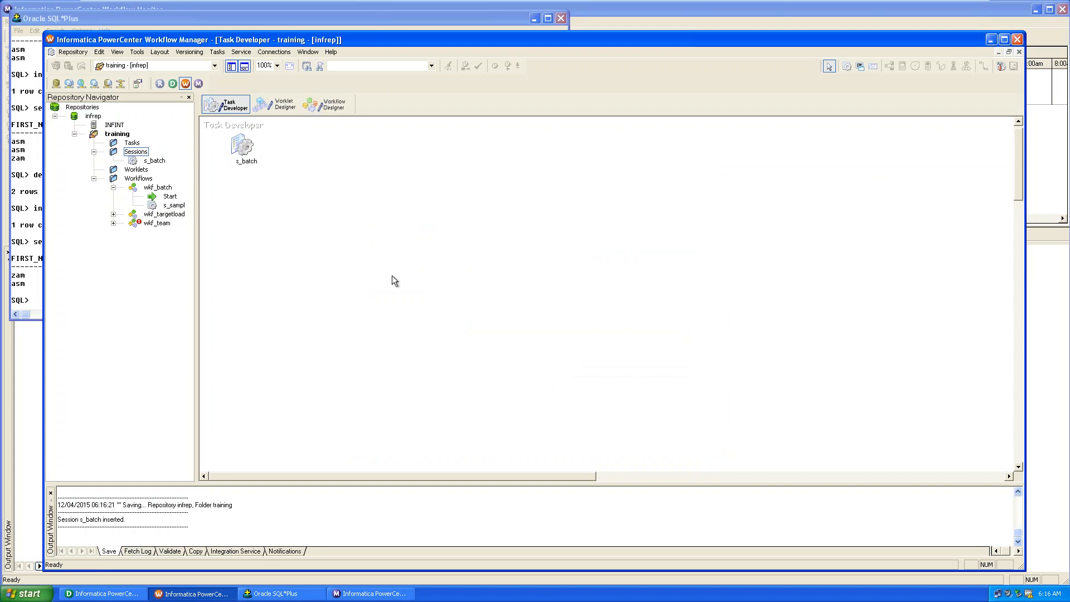
Create a second reusable session named s_b2 for the m_batch mapping in Task Developer.
click(219, 56)
click(225, 66)
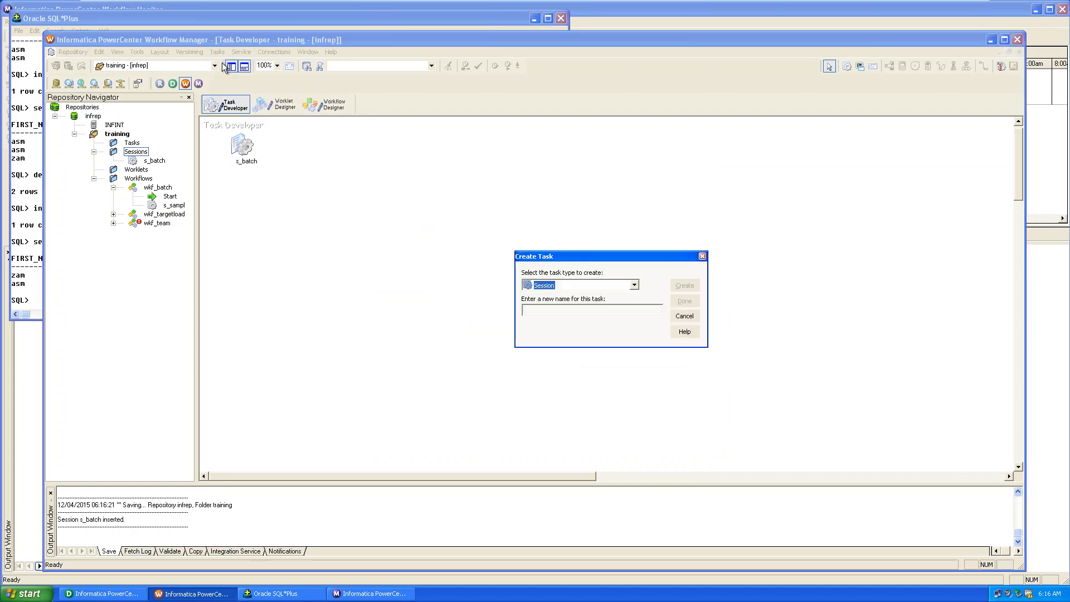
key(Tab)
text(s))
key(BackSpace)
text(_b2)
key(Tab)
key(Return)
key(Return)
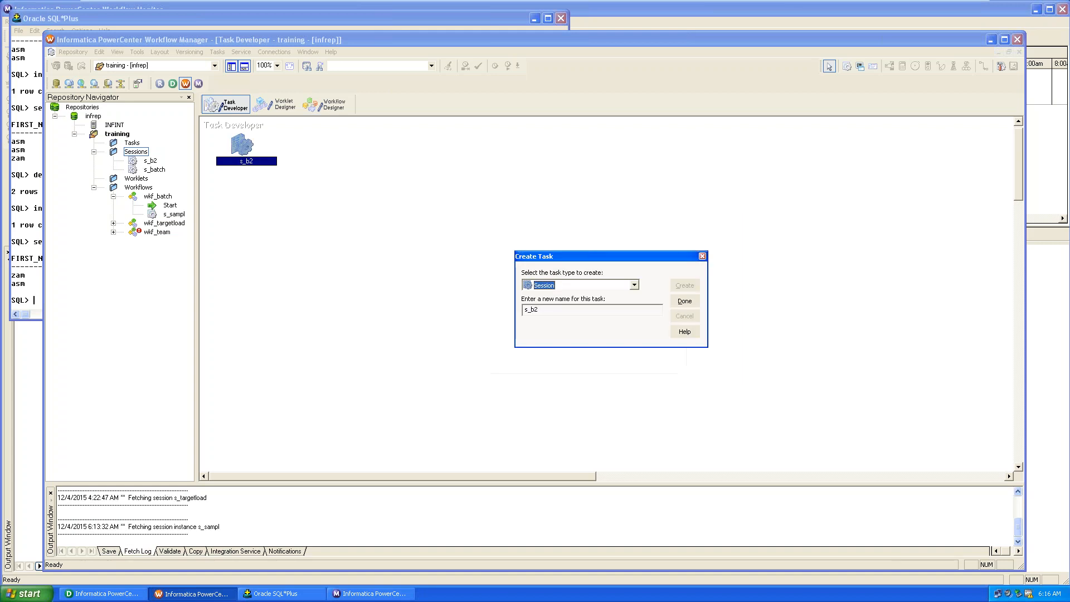
key(Tab)
key(Tab)
click(564, 308)
click(702, 258)
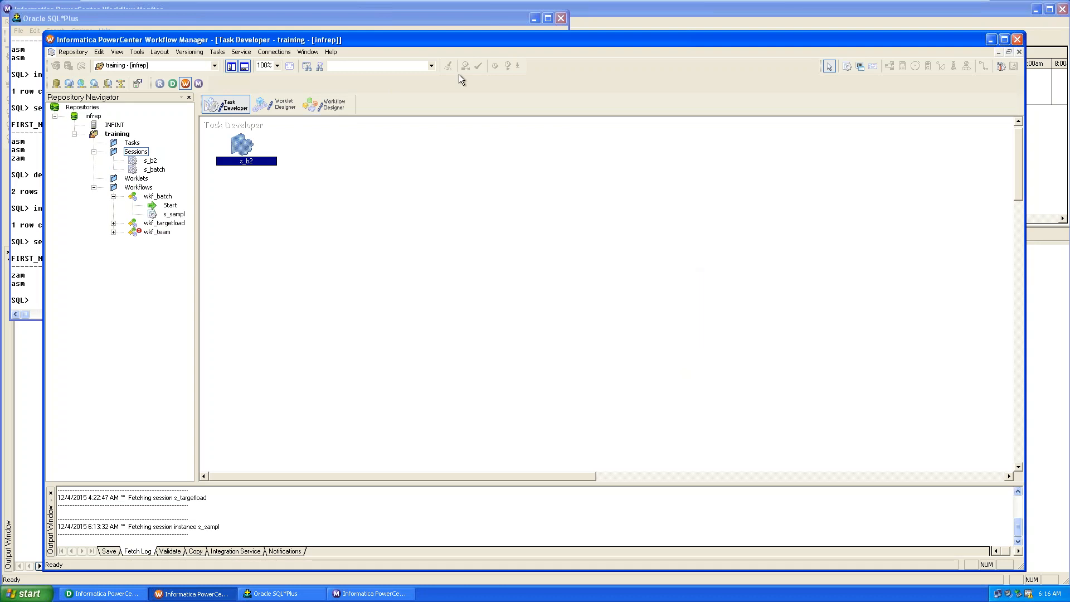
Create a reusable session named s_b3 for the m_Loadorder mapping and save the new sessions.
click(217, 52)
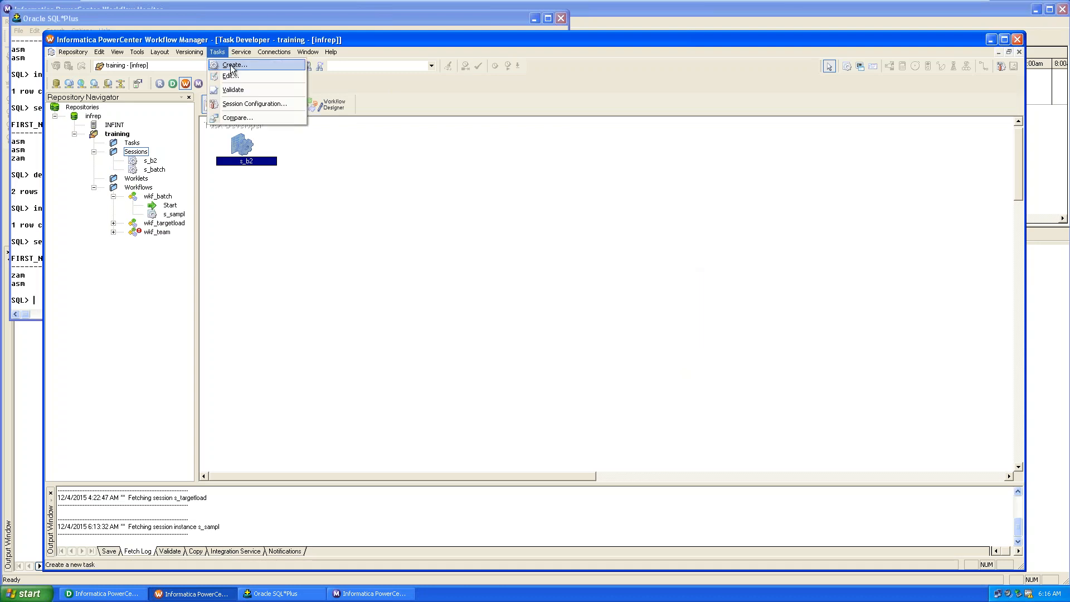
click(231, 64)
key(Tab)
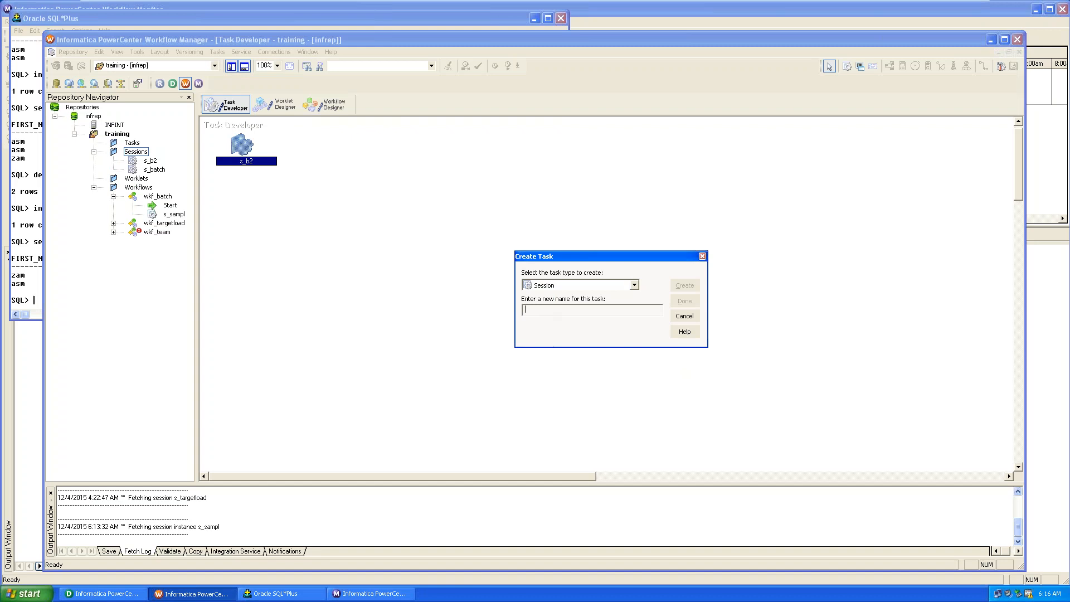
text(s_b2)
key(Tab)
key(Return)
click(611, 320)
key(BackSpace)
text(3)
click(692, 288)
click(522, 269)
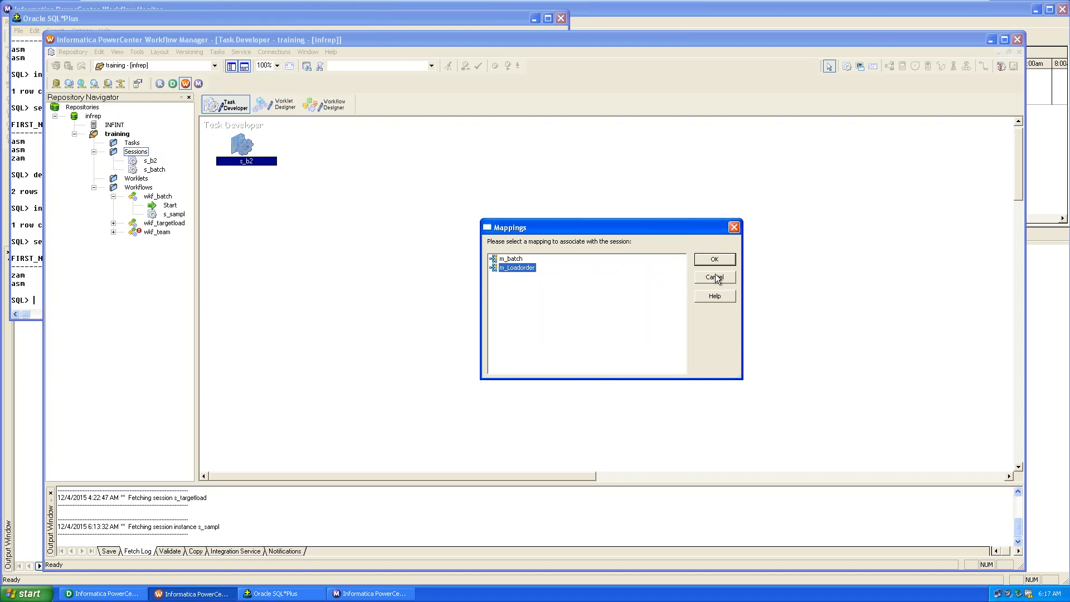
click(714, 260)
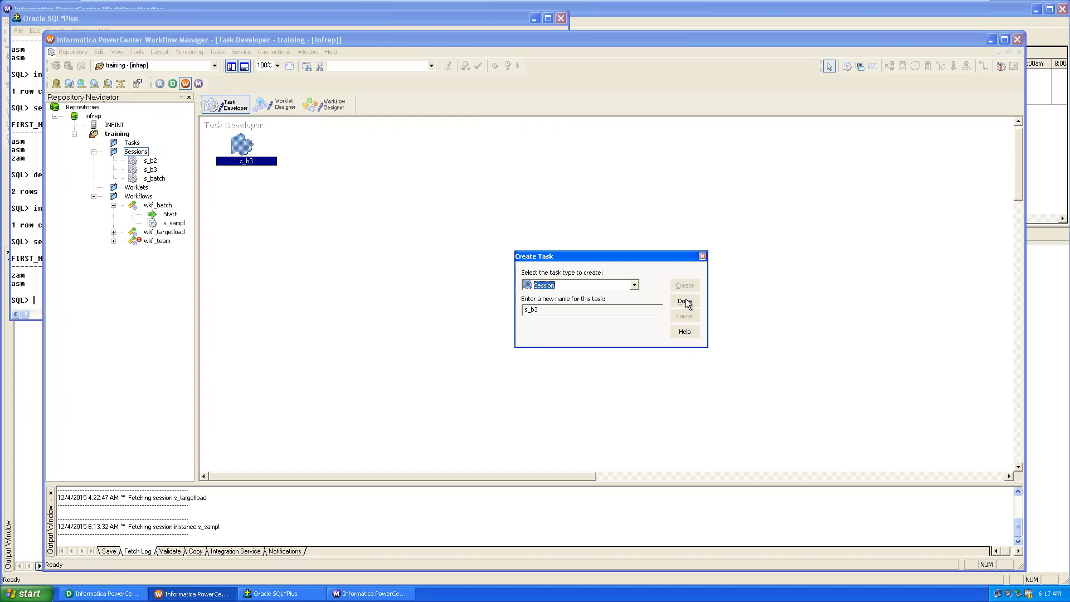
click(686, 302)
key(ctrl+s)
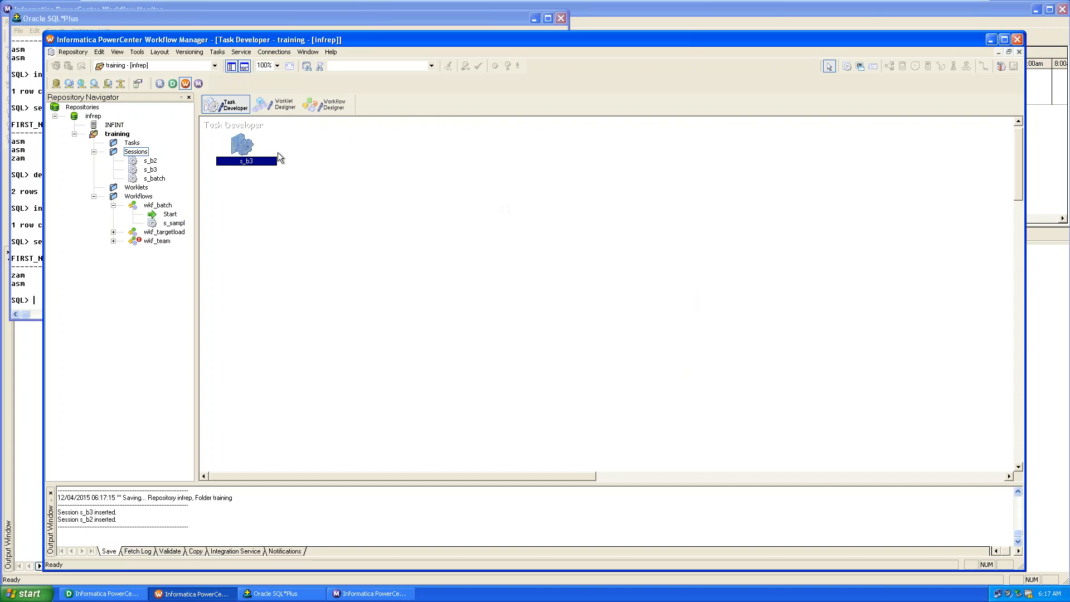
Spread the overlapping s_b3, s_b2 and s_batch sessions apart in the Task Developer workspace.
drag(243, 144, 344, 164)
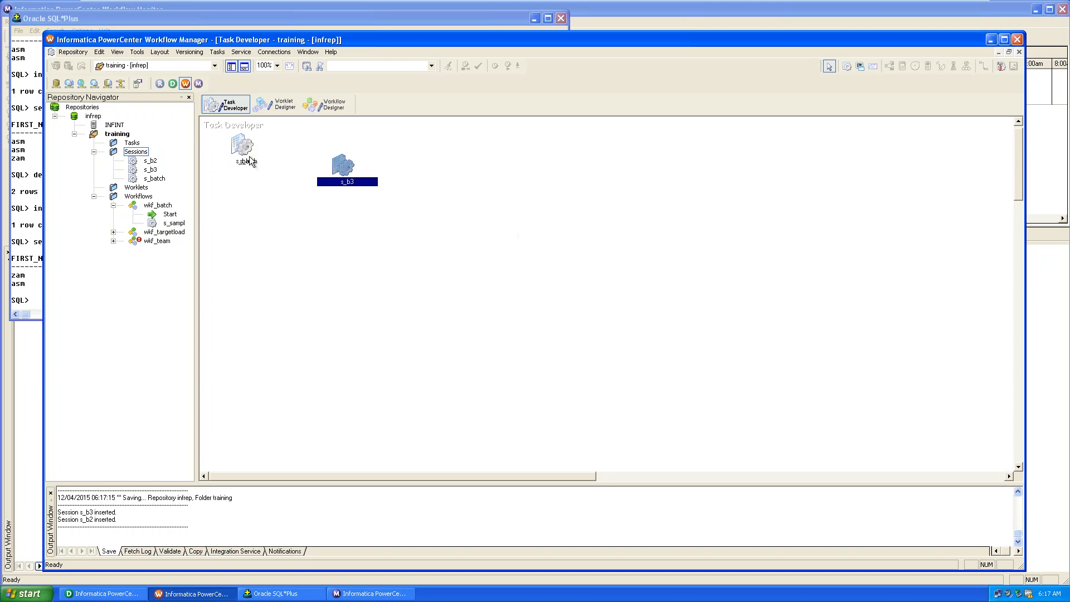
drag(254, 167, 399, 268)
click(400, 269)
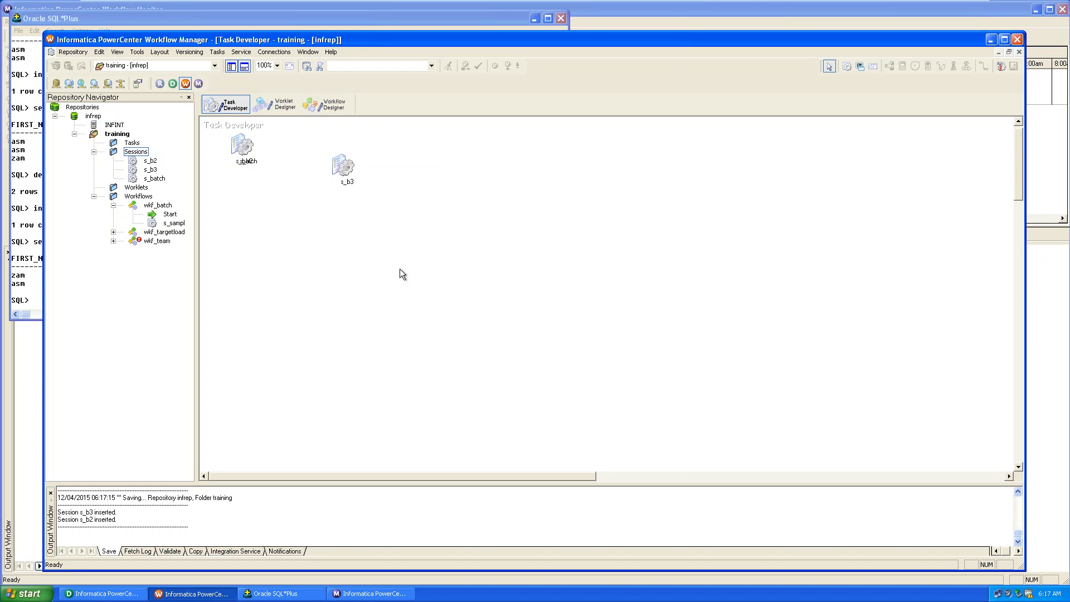
drag(245, 153, 259, 247)
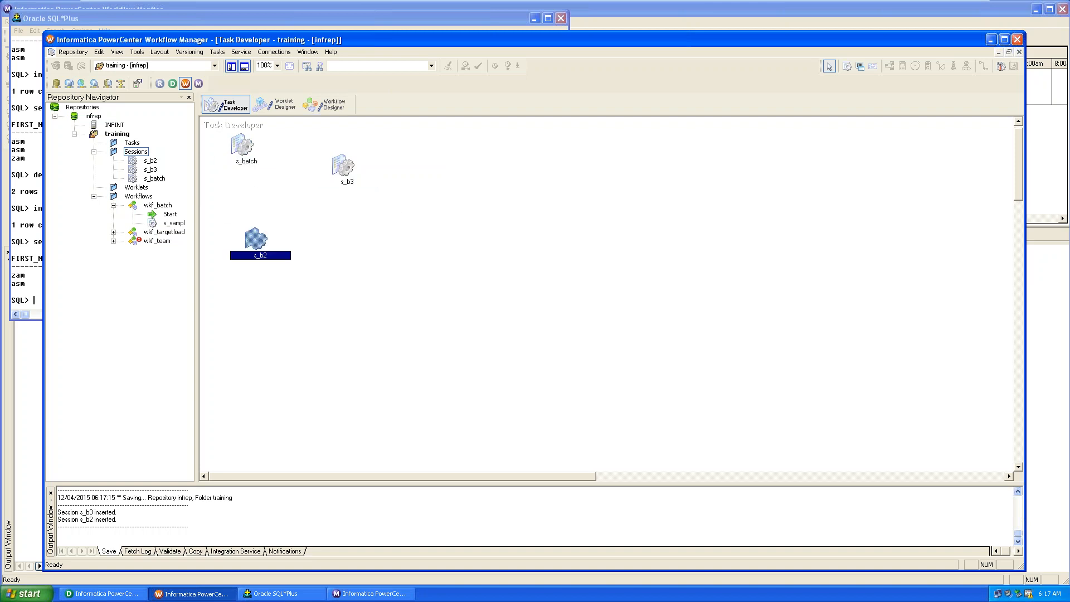
click(388, 238)
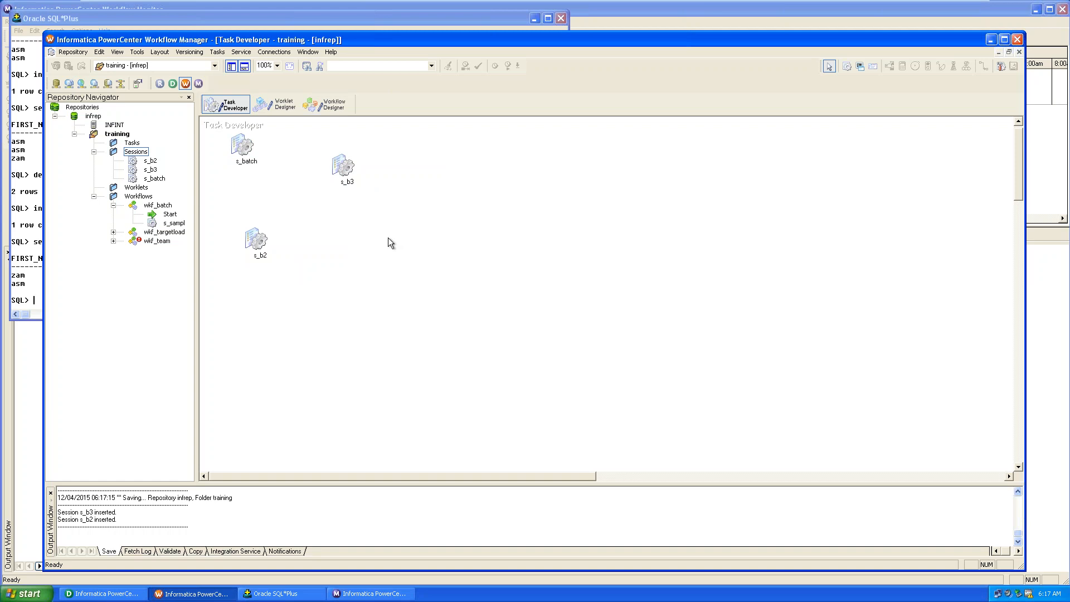
Review the m_batch mapping in PowerCenter Designer and return to Workflow Manager.
click(174, 84)
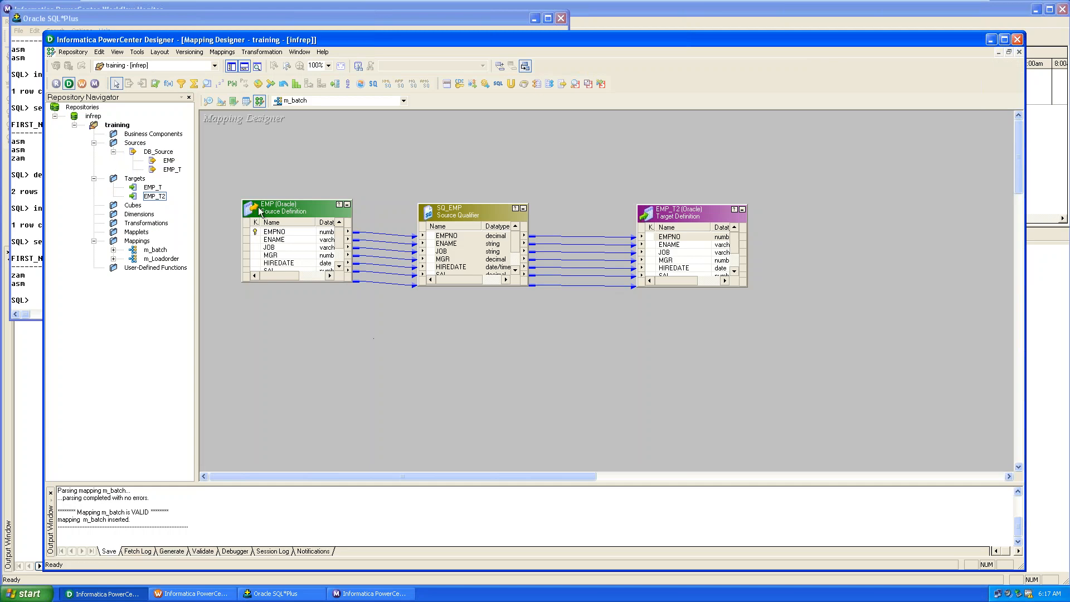
click(85, 84)
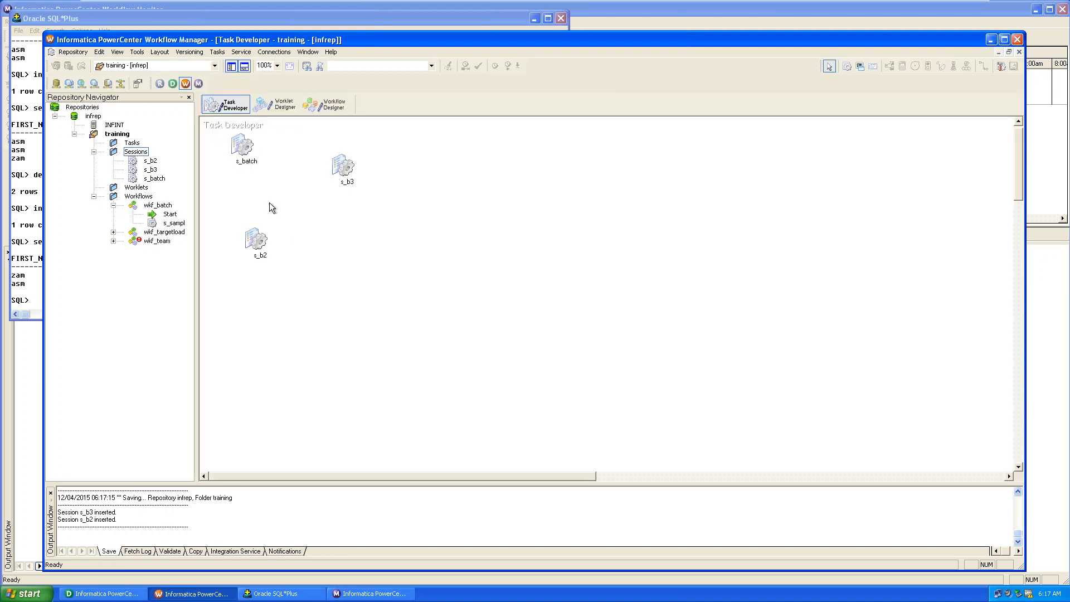
Create a new workflow named wkf_reusablesession in Workflow Designer.
click(335, 112)
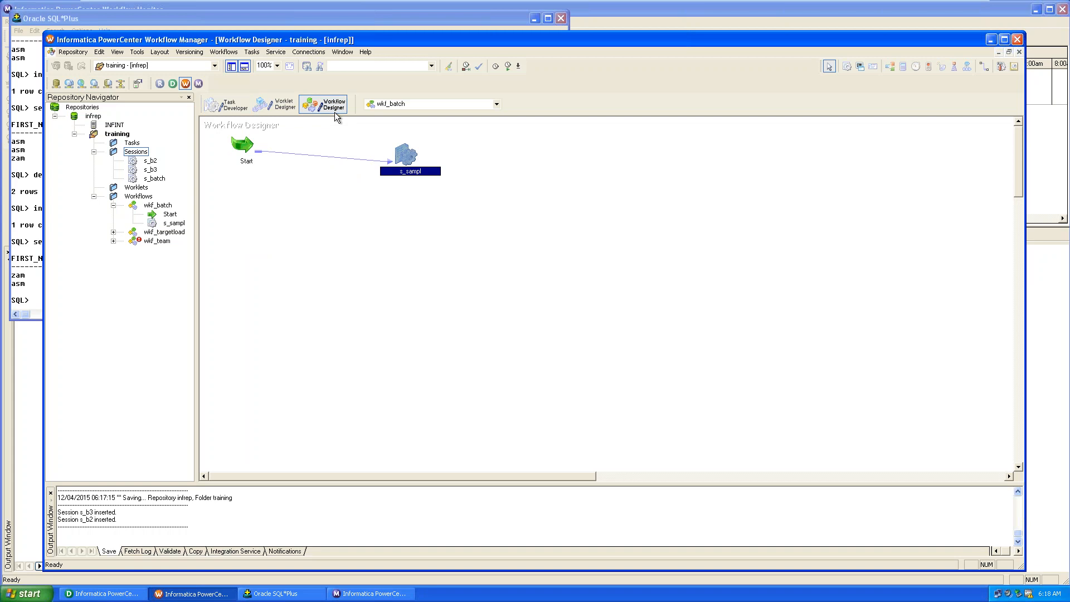
click(228, 52)
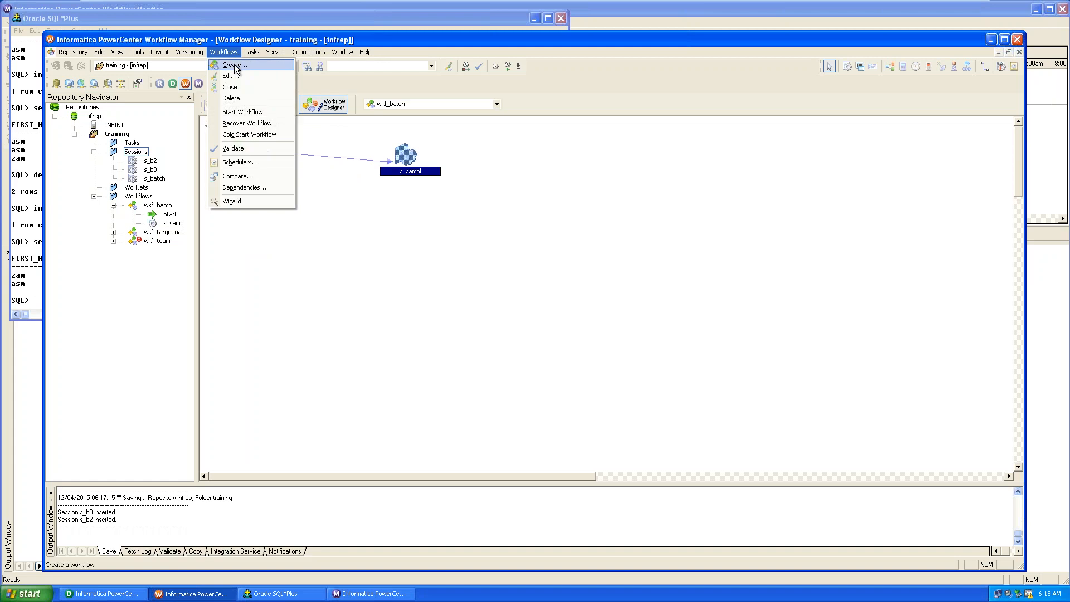
click(235, 65)
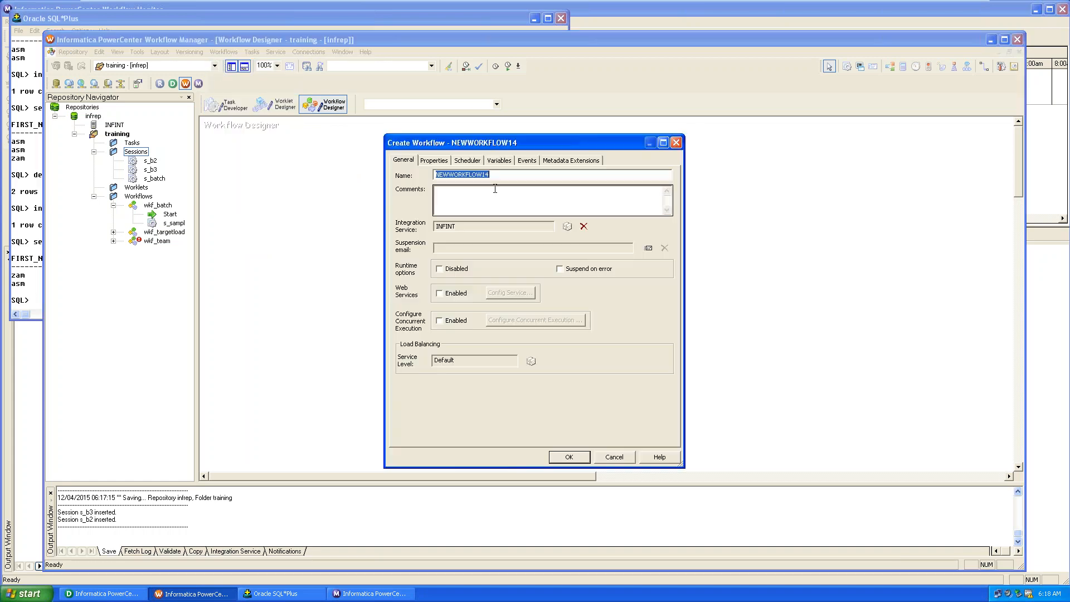
text(wkf)
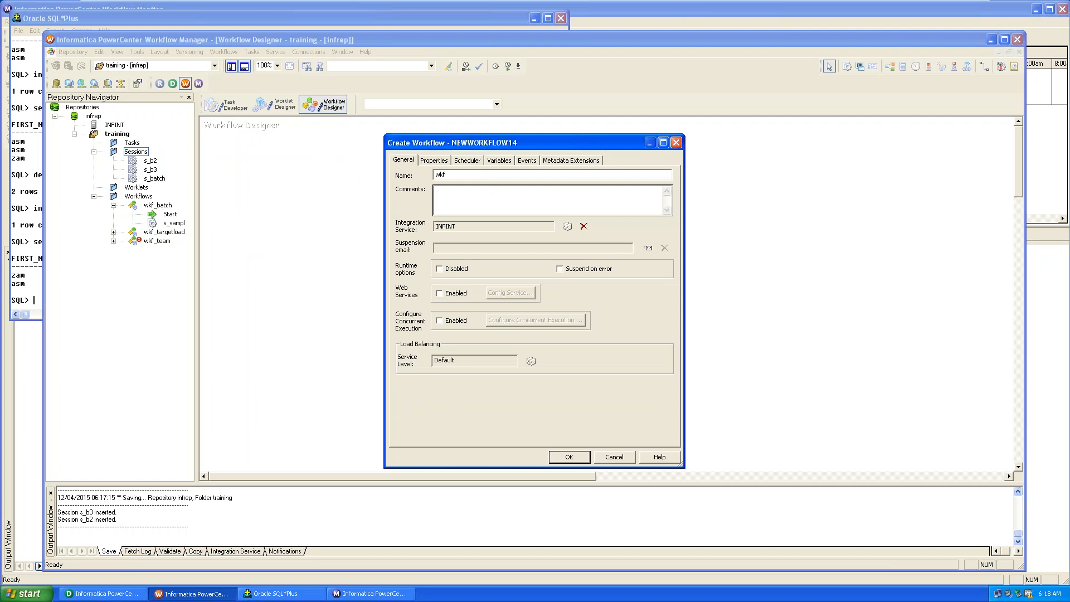
text(_smp)
text(reusable)
text(session)
click(583, 459)
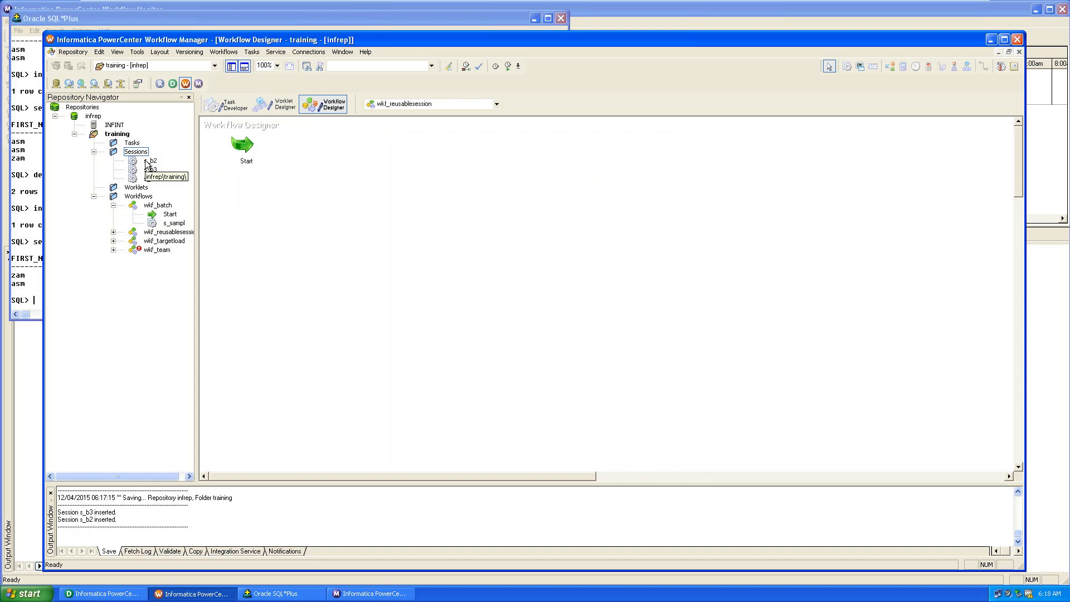
Add the reusable s_b2 session to the wkf_reusablesession workflow and link Start to it.
drag(148, 164, 393, 166)
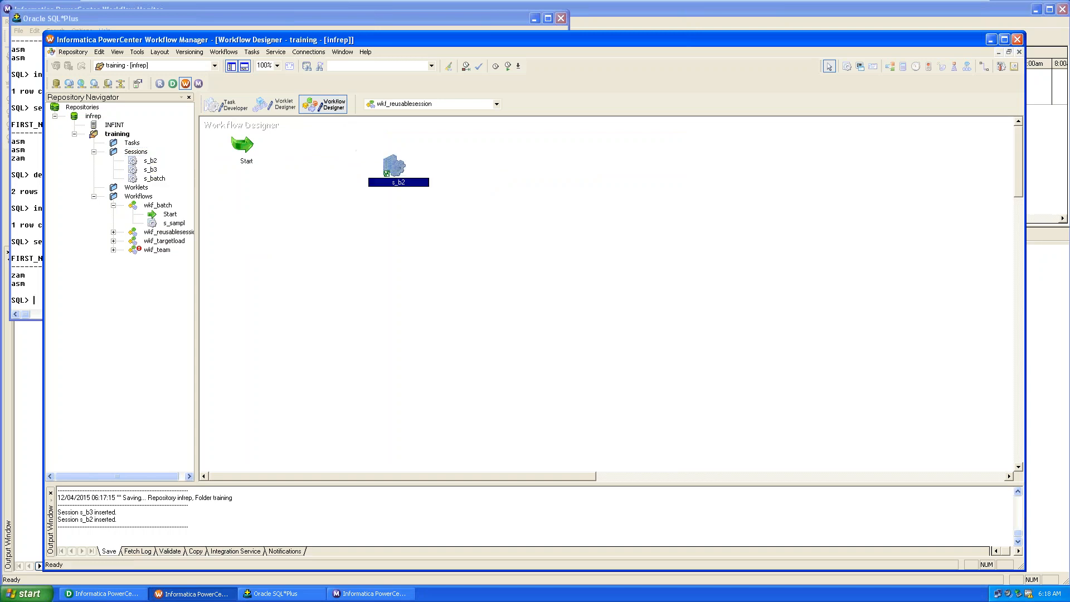
click(435, 186)
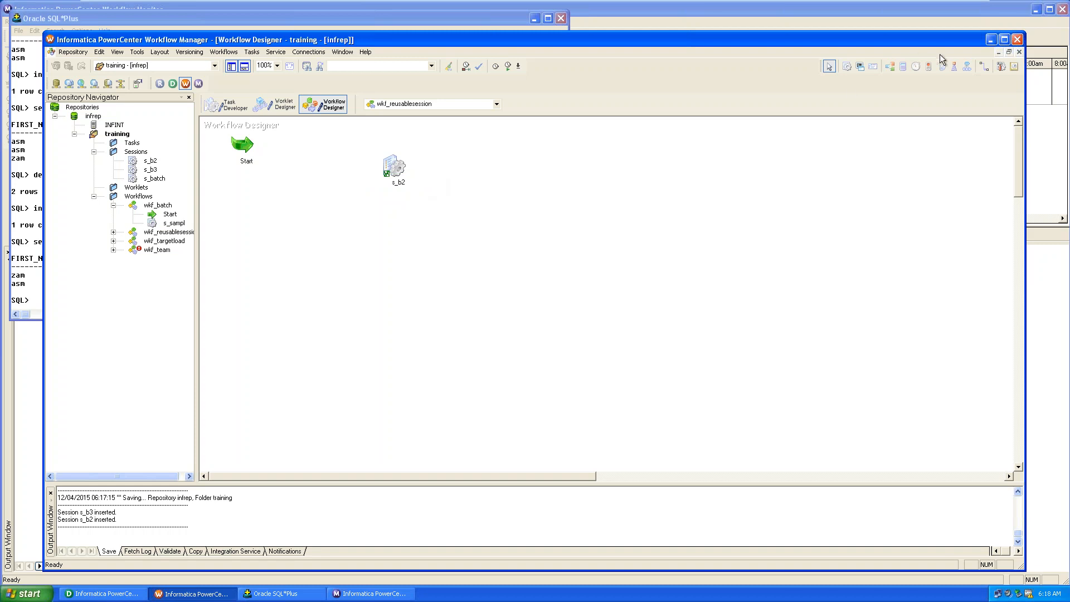
click(984, 67)
drag(243, 146, 394, 167)
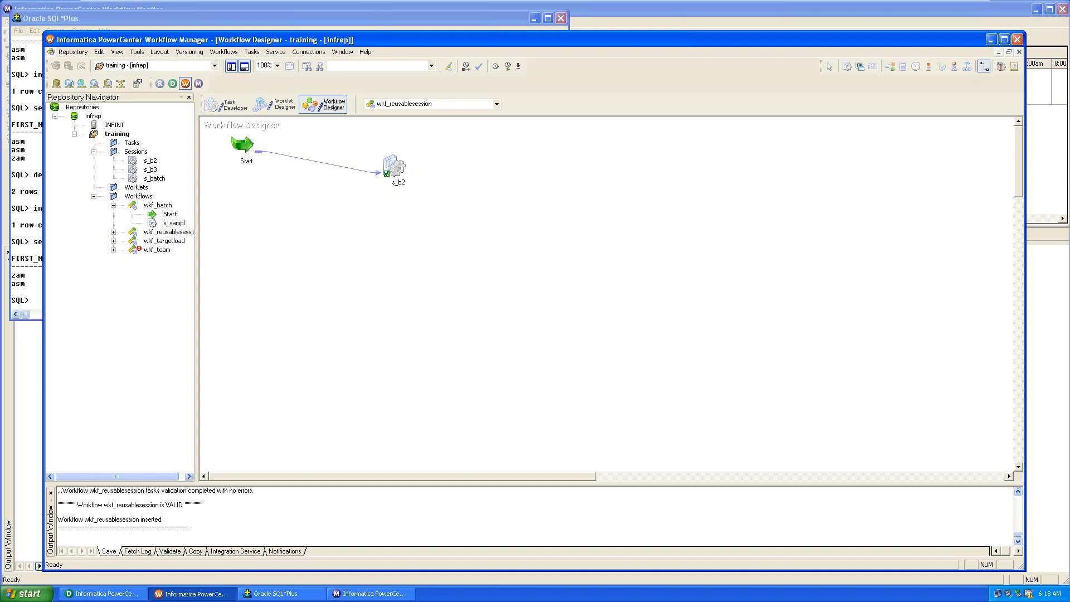
Set the target load type of EMP_T2 to Normal in the workflow's s_b2 session and save the workflow.
double_click(396, 166)
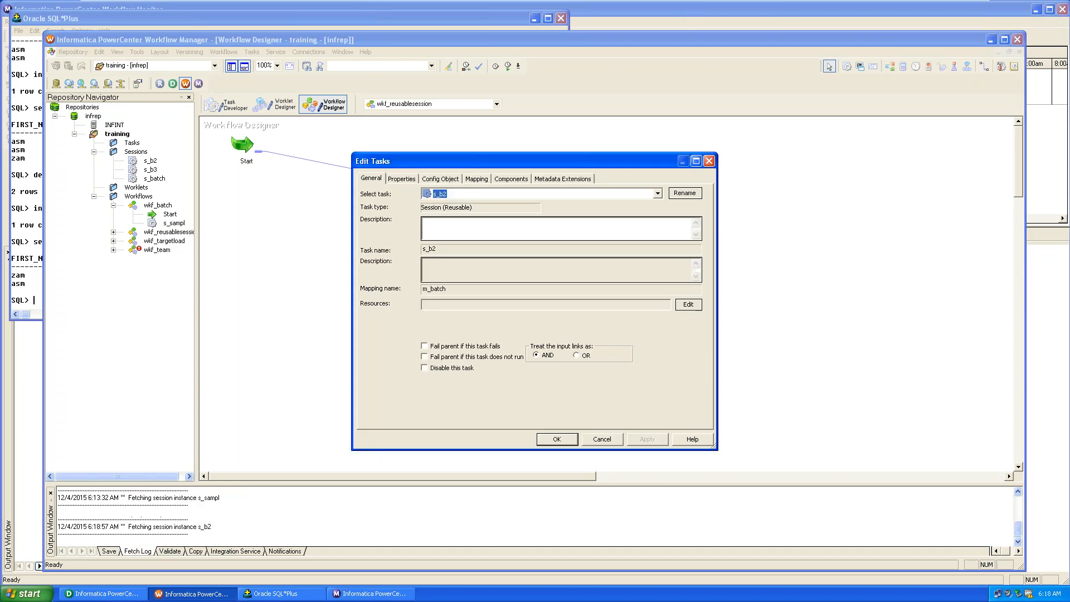
click(478, 178)
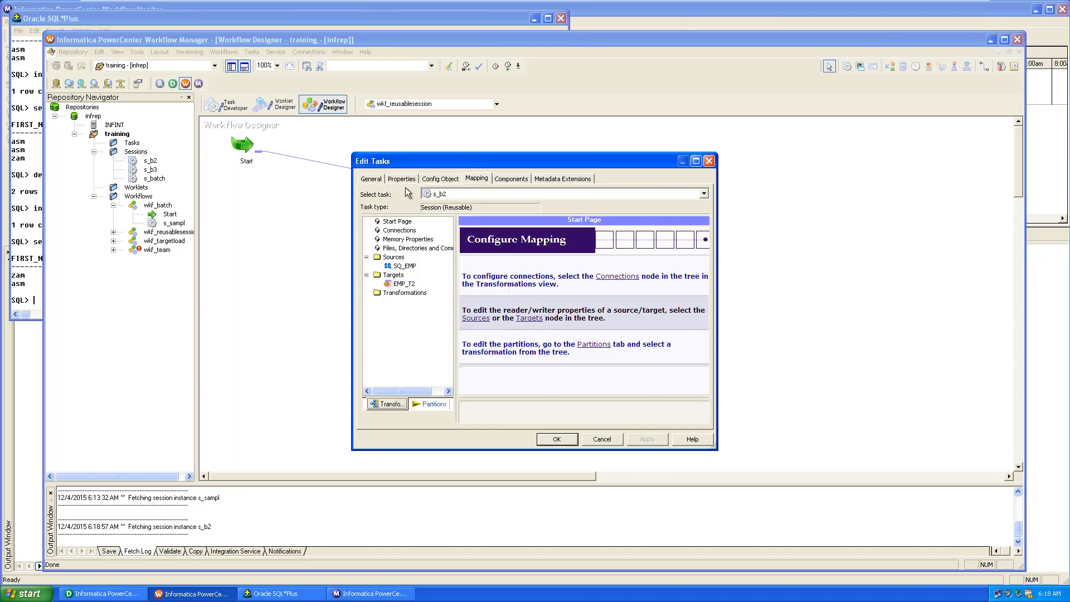
click(405, 267)
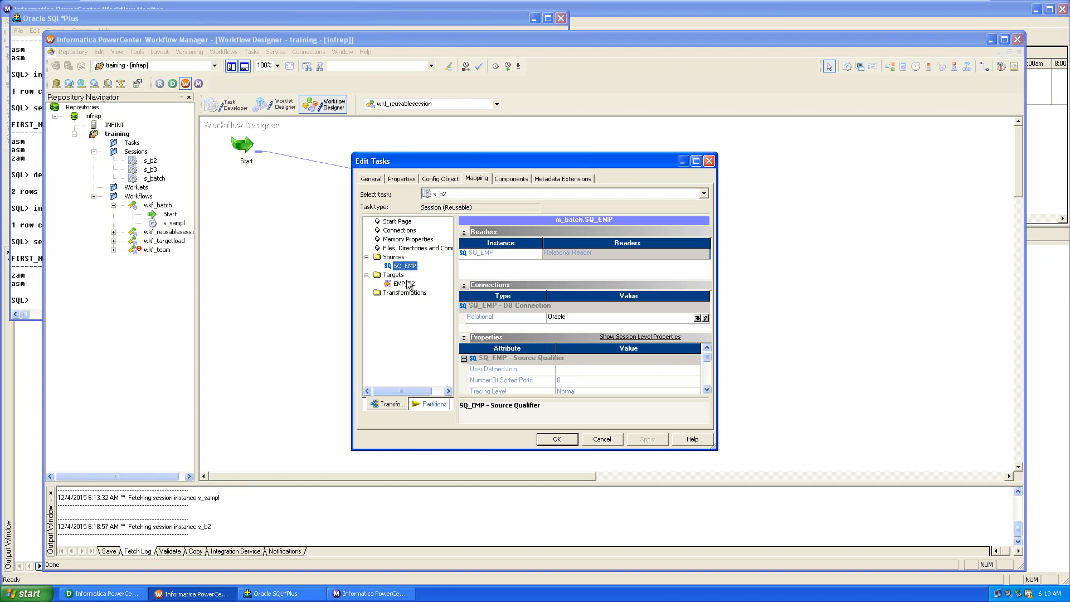
click(408, 283)
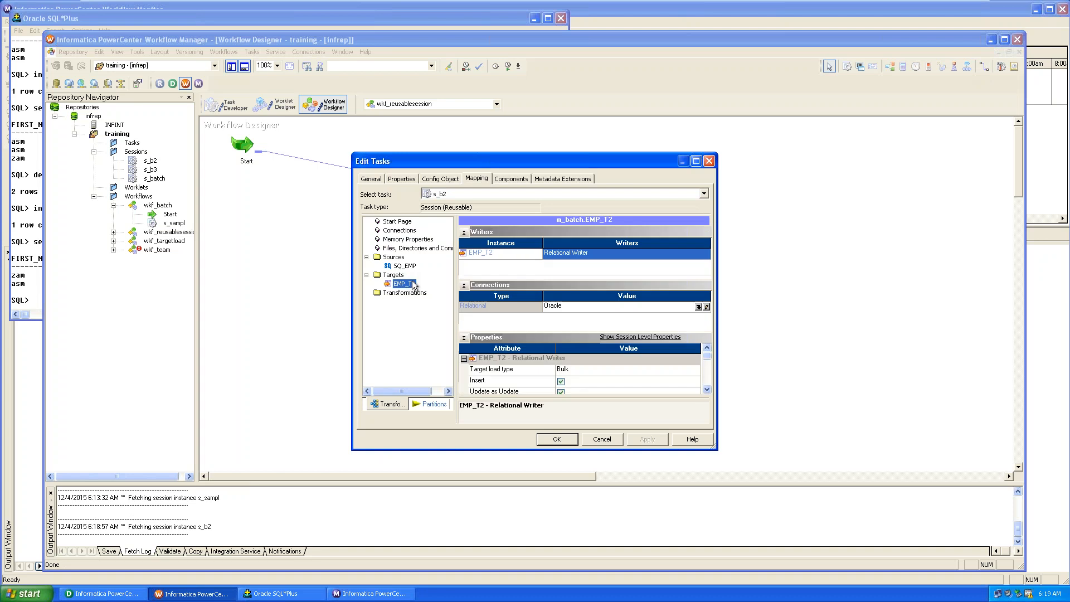
click(652, 369)
click(652, 370)
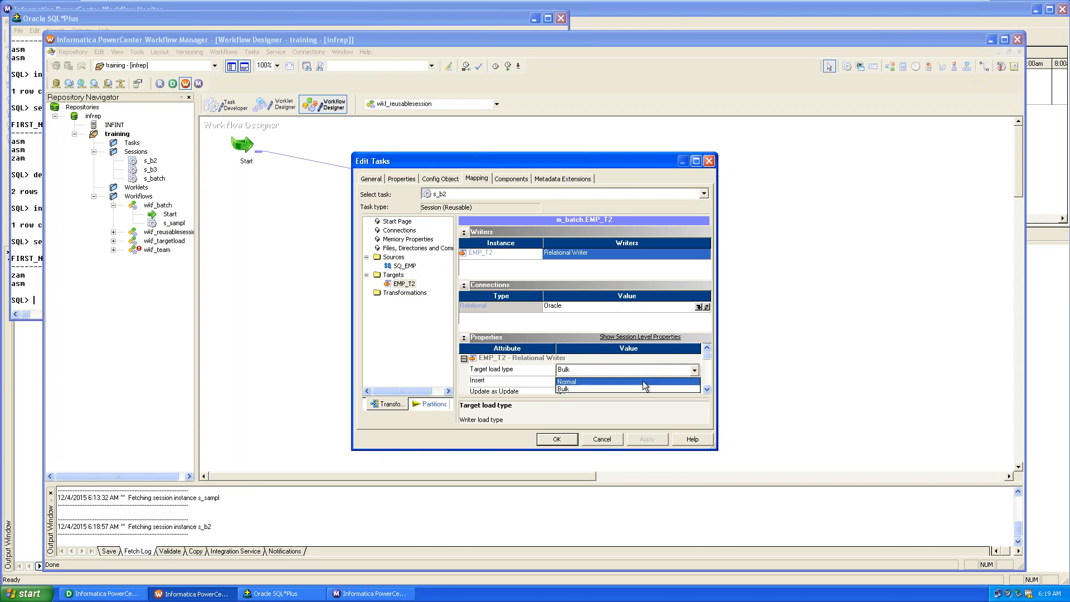
click(644, 380)
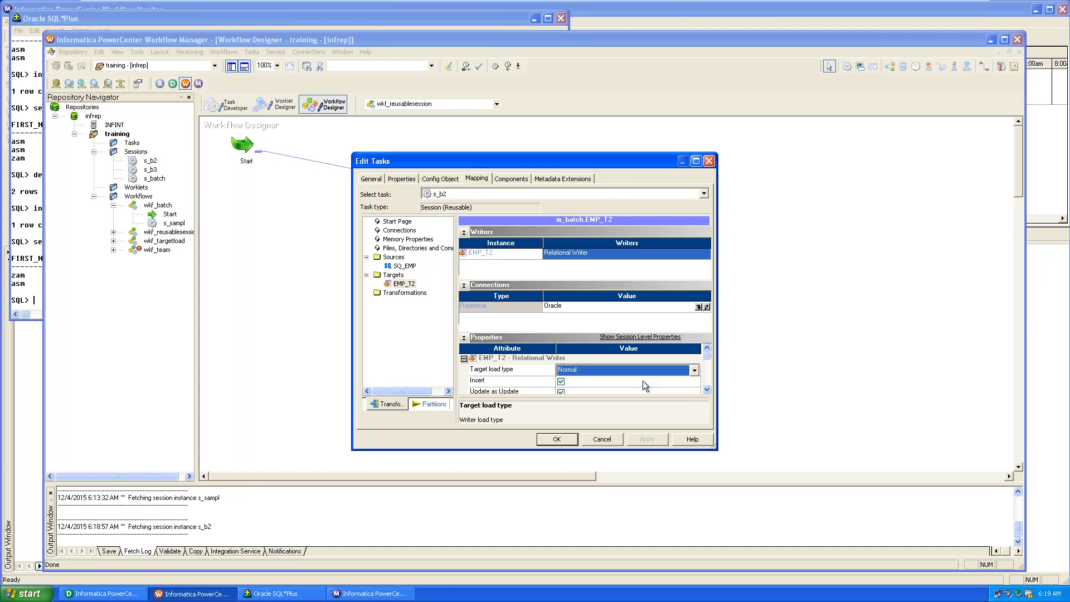
click(561, 439)
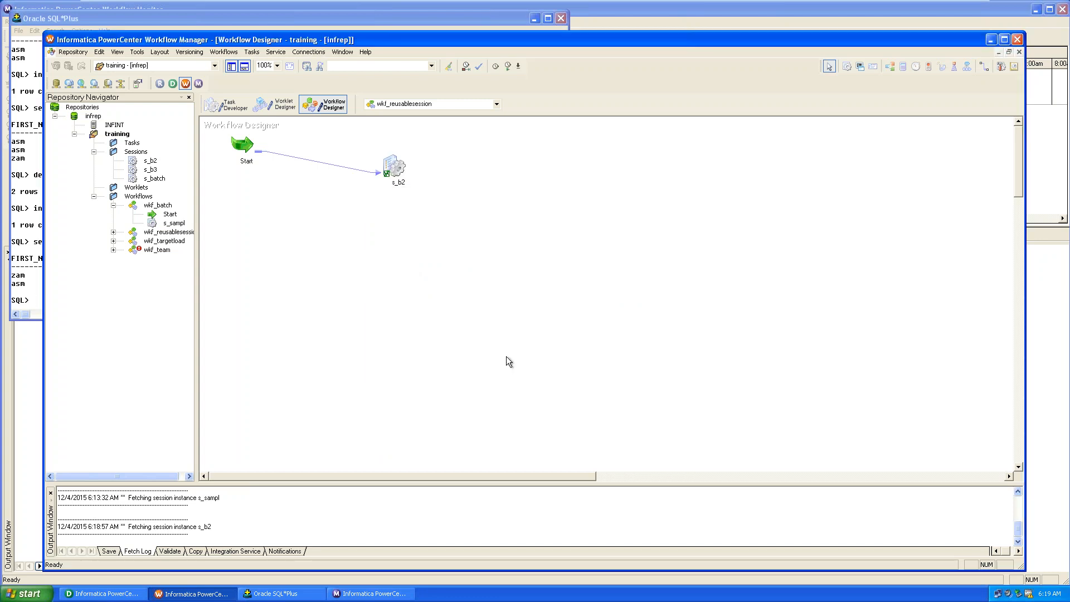
key(ctrl+s)
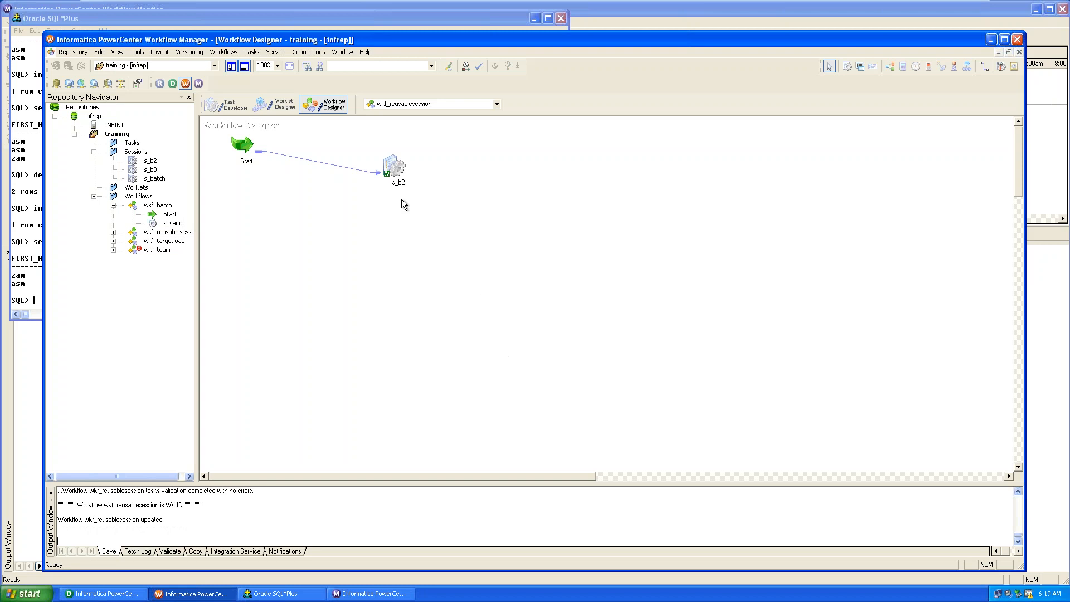
Examine the SQ_EMP source and EMP_T2 target properties of s_b2, including the revert option, and close without changes.
click(397, 174)
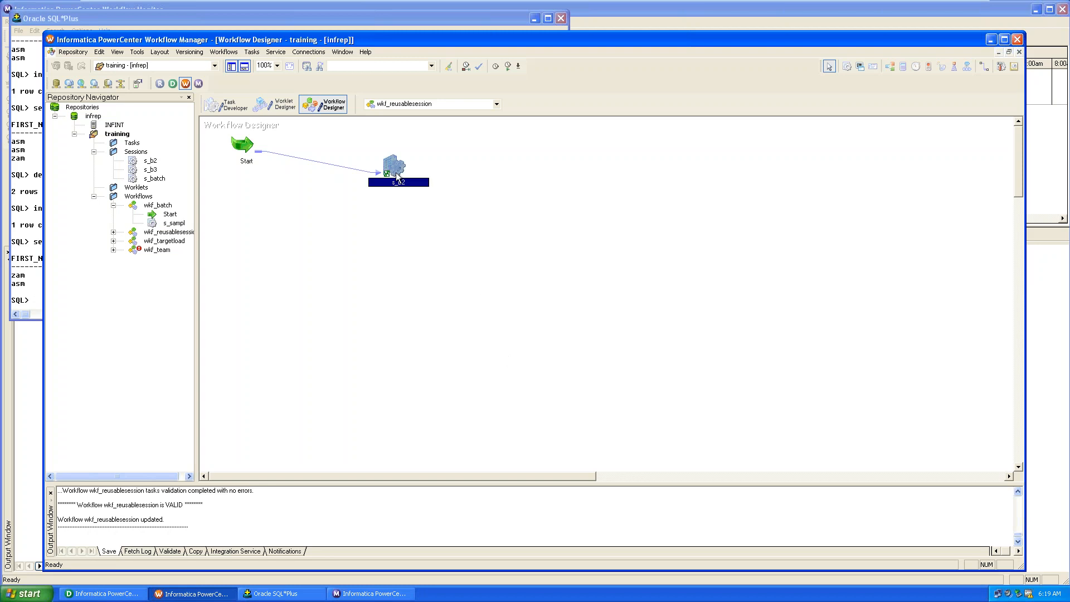
click(397, 174)
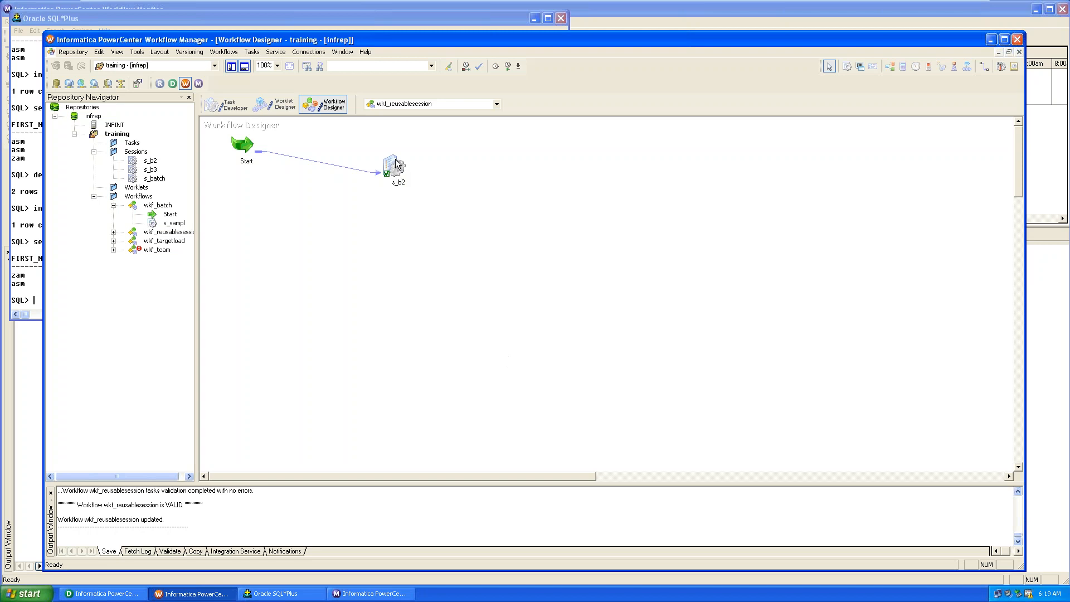
double_click(397, 174)
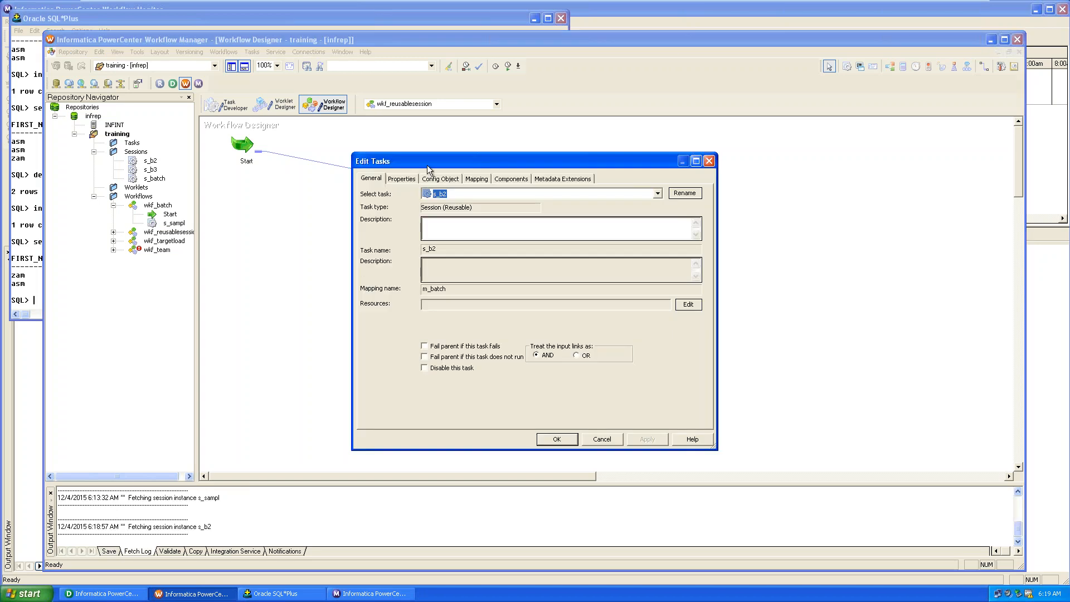
click(474, 179)
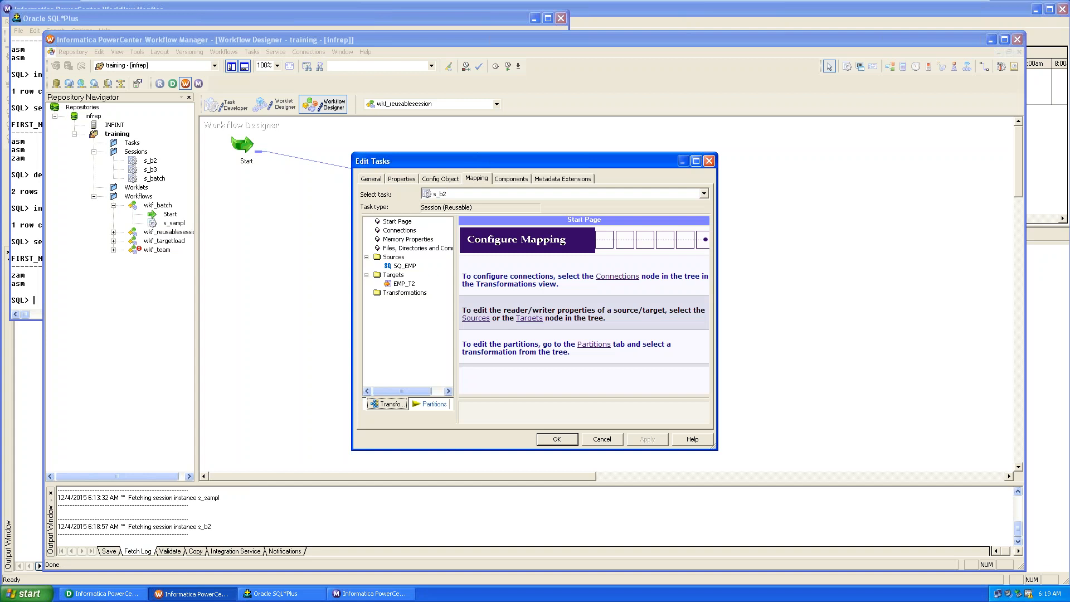
click(407, 266)
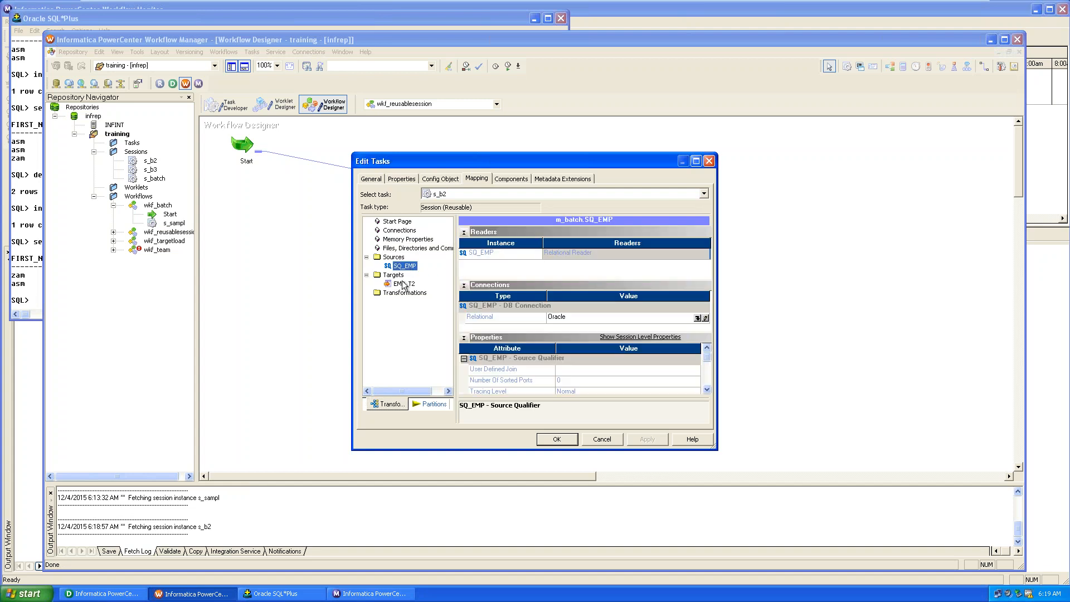
click(404, 285)
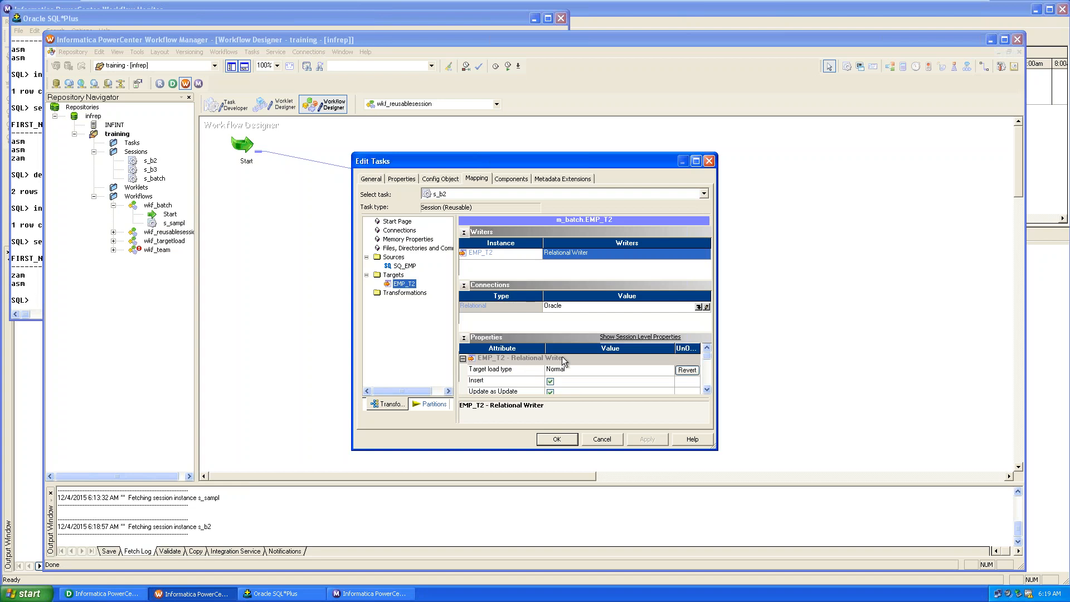
click(679, 381)
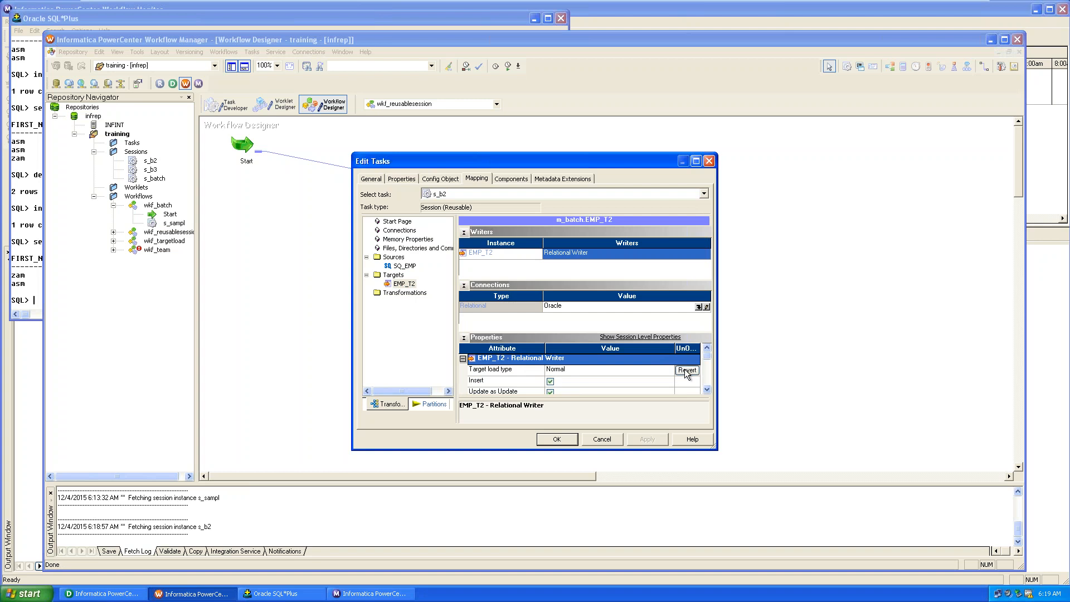
click(402, 267)
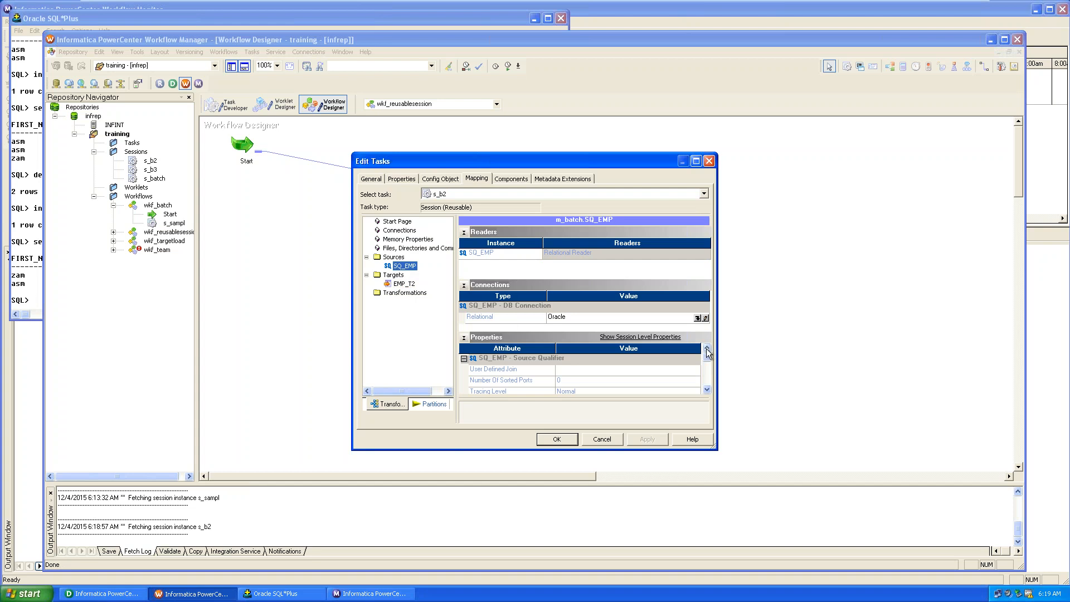
drag(707, 352, 707, 379)
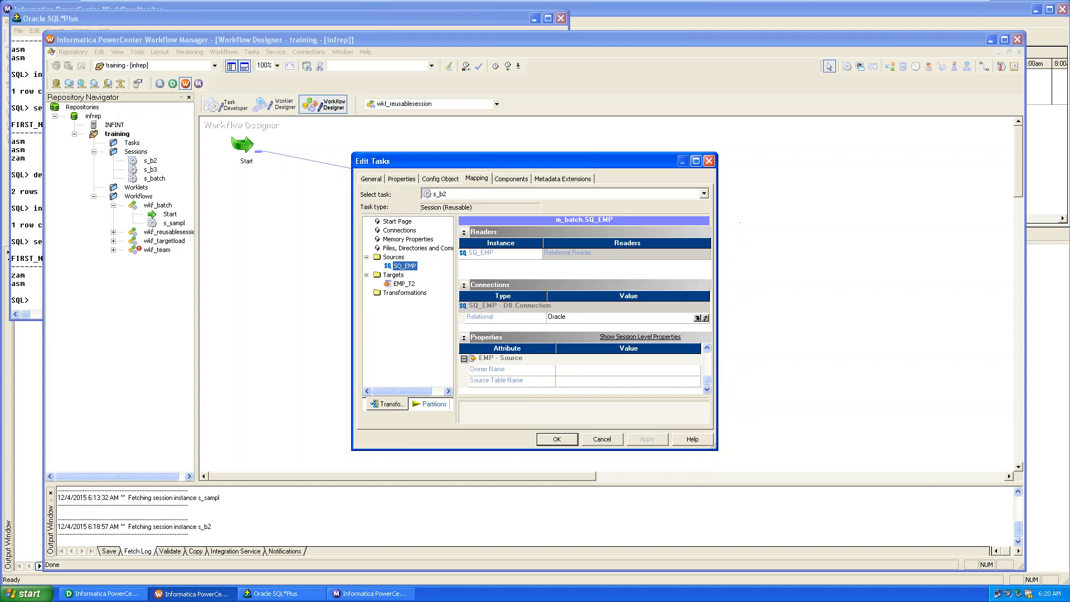
click(600, 440)
click(483, 284)
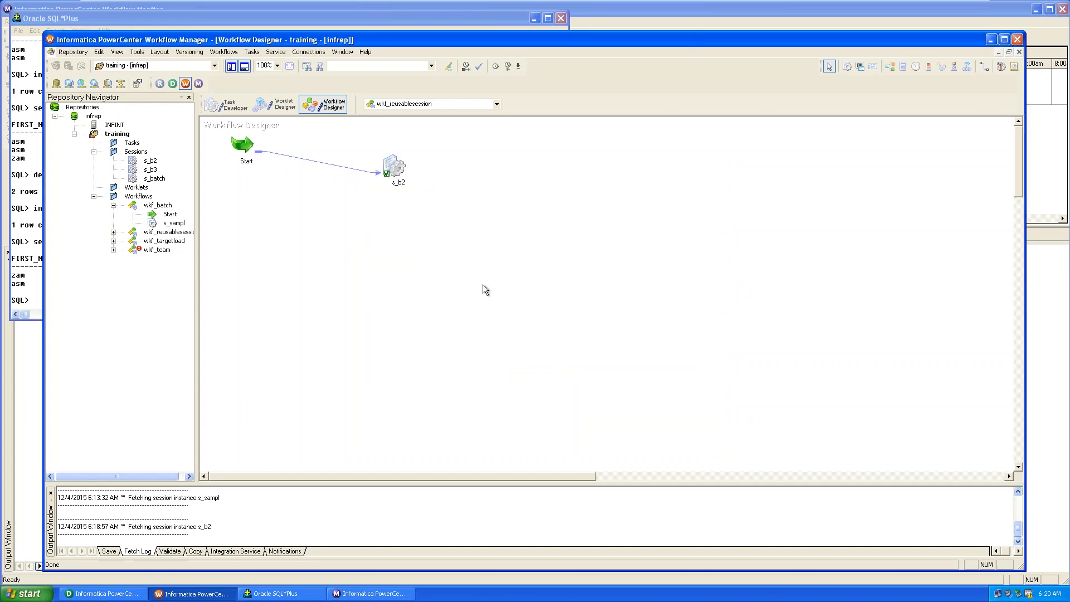
Create a new workflow named wkf_new.
click(225, 49)
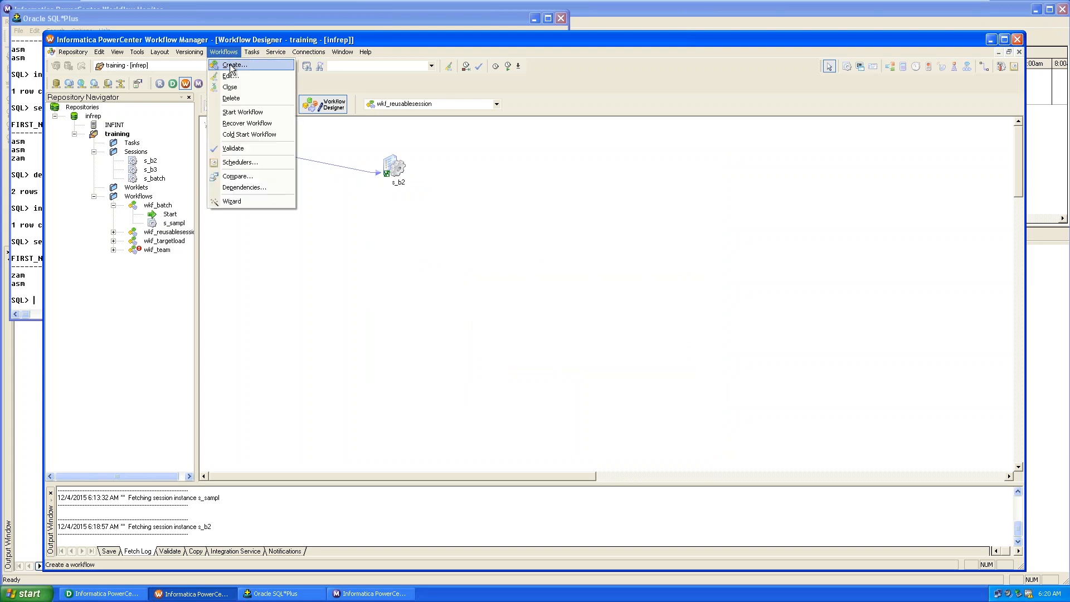
click(234, 64)
text(wk)
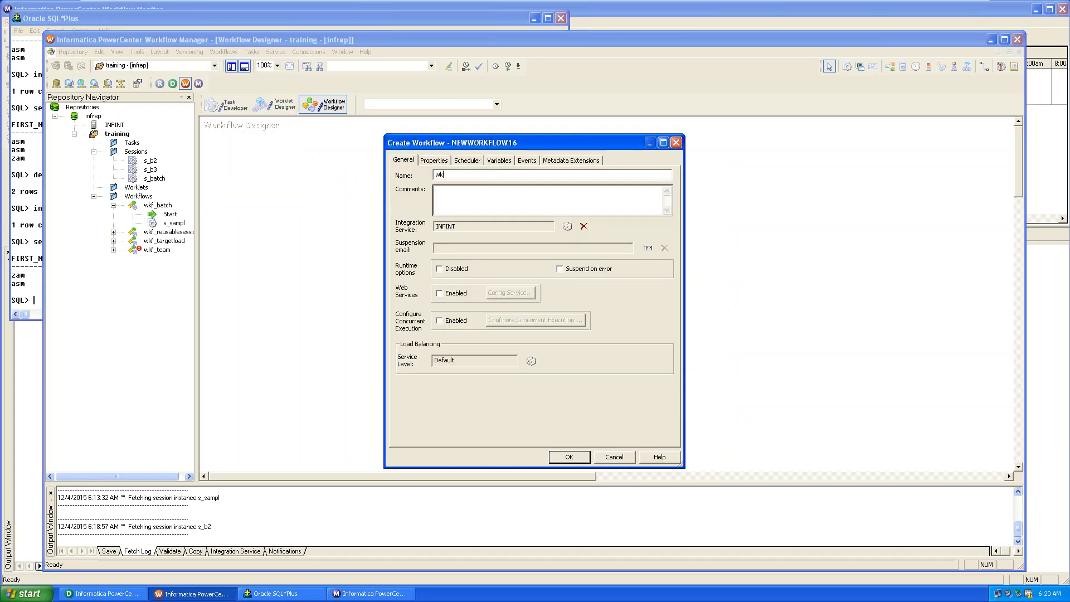
text(f_new)
key(Return)
click(287, 161)
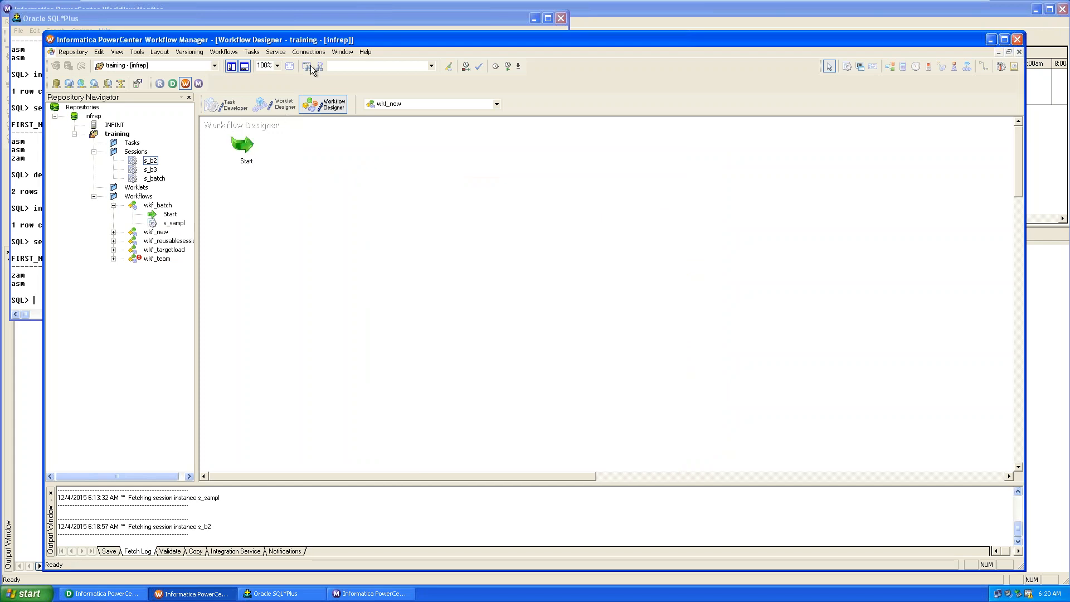
Create a session task named s_new on the m_batch mapping in wkf_new and place it to the right of Start.
click(254, 52)
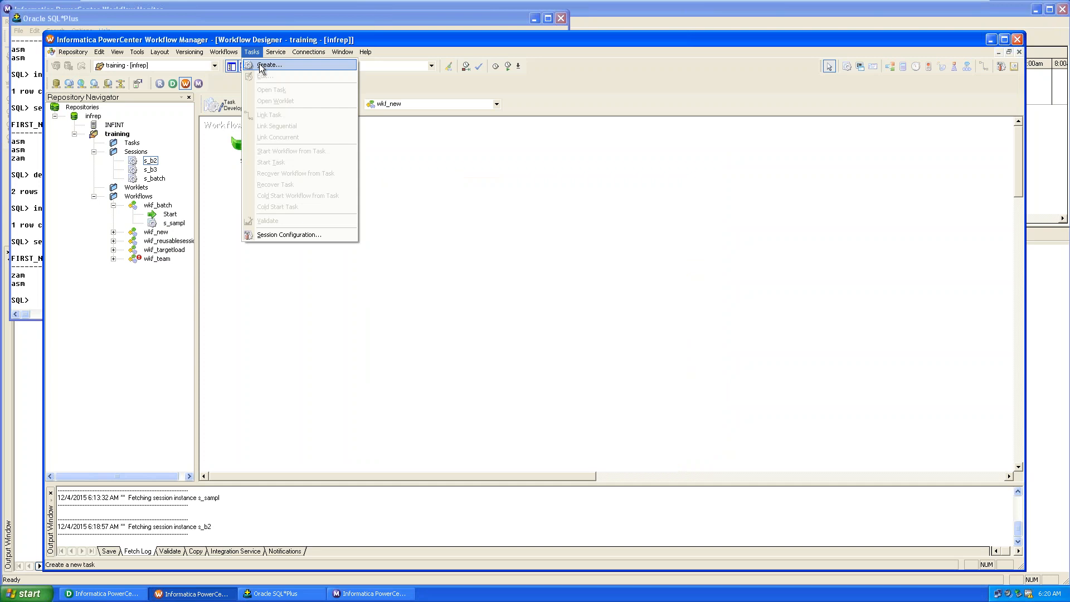
click(262, 66)
key(Tab)
text(s)
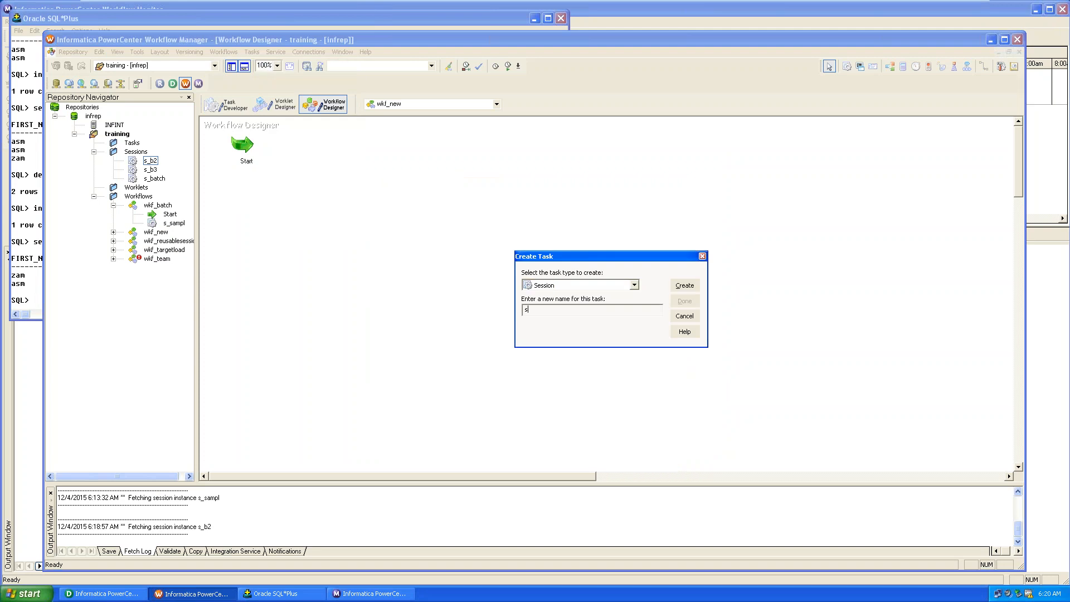
text(_new)
key(Return)
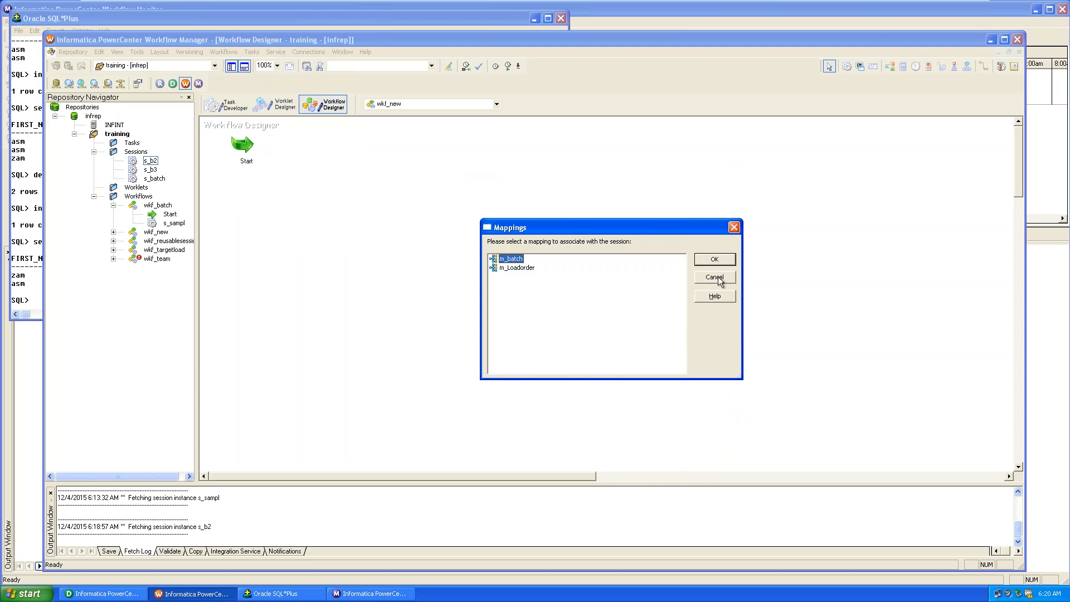
click(714, 260)
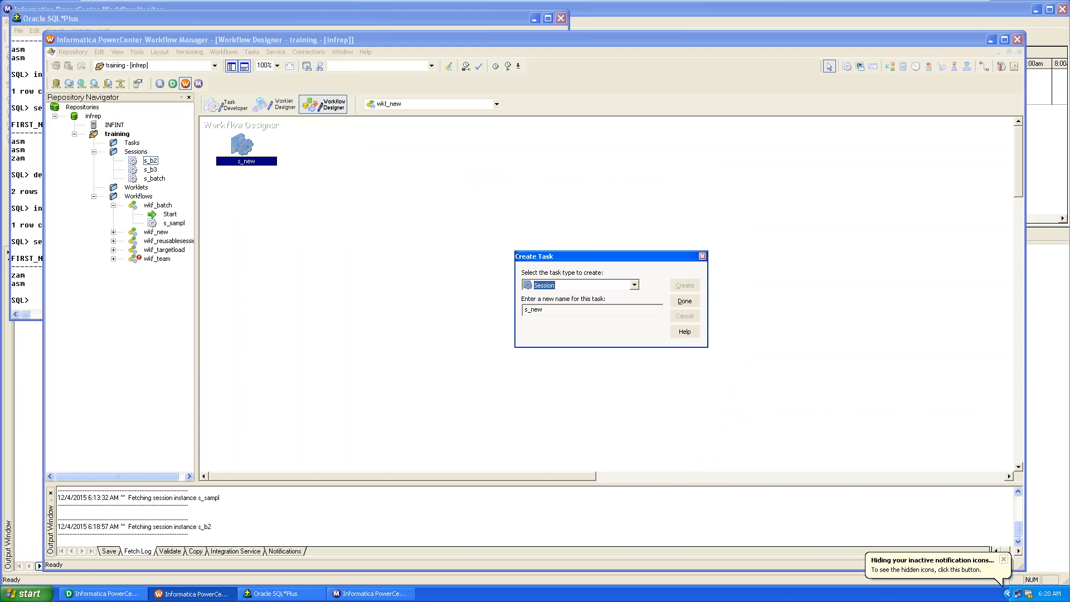
click(677, 303)
drag(245, 149, 410, 172)
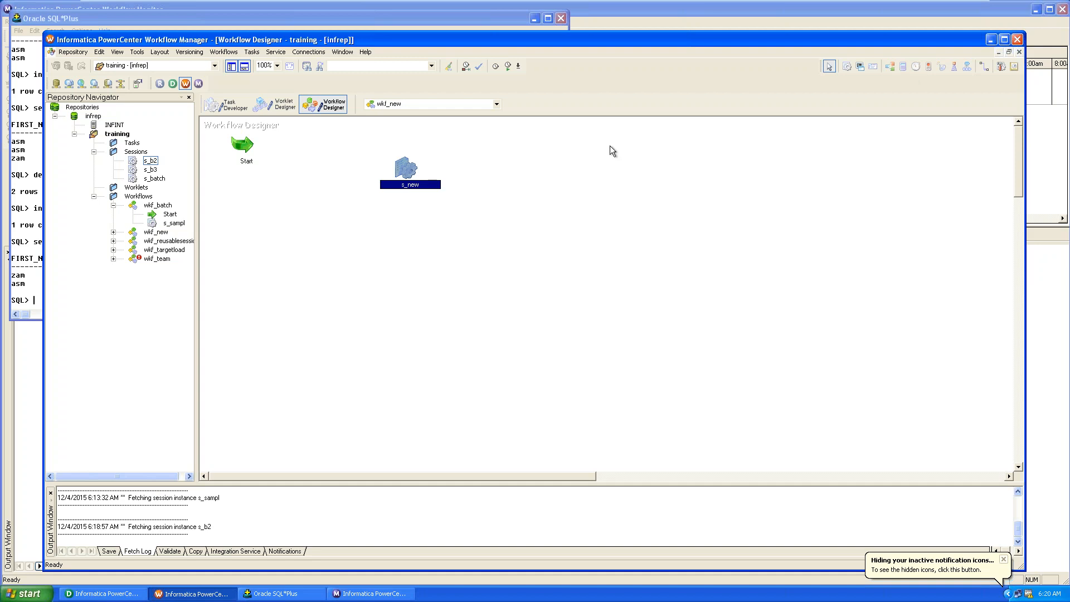
Examine the SQ_EMP source properties in the mapping settings of s_new down to the EMP source, and close without changes.
double_click(406, 167)
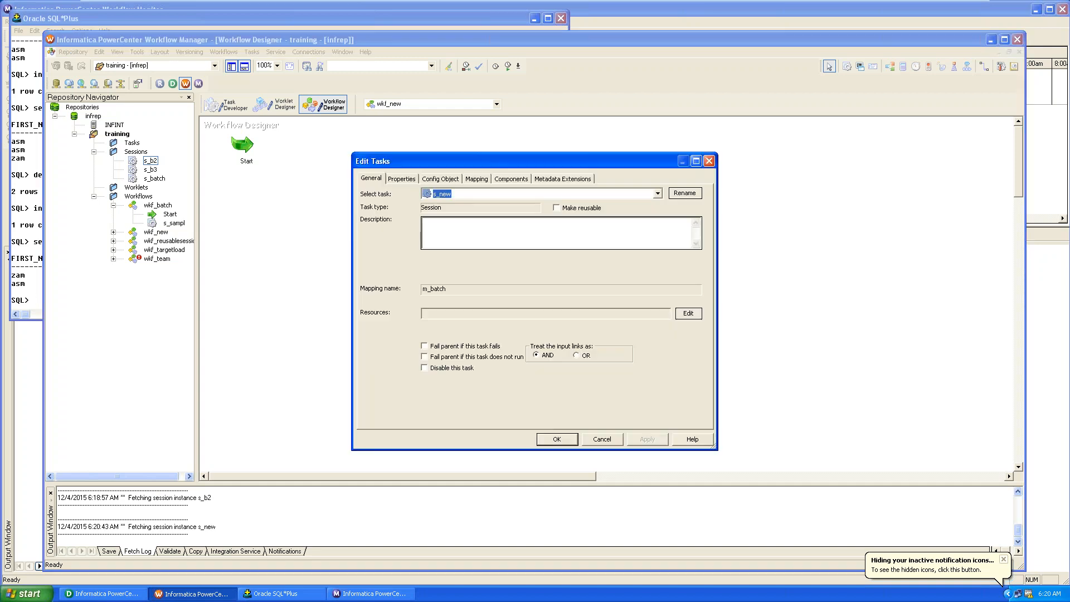
click(477, 178)
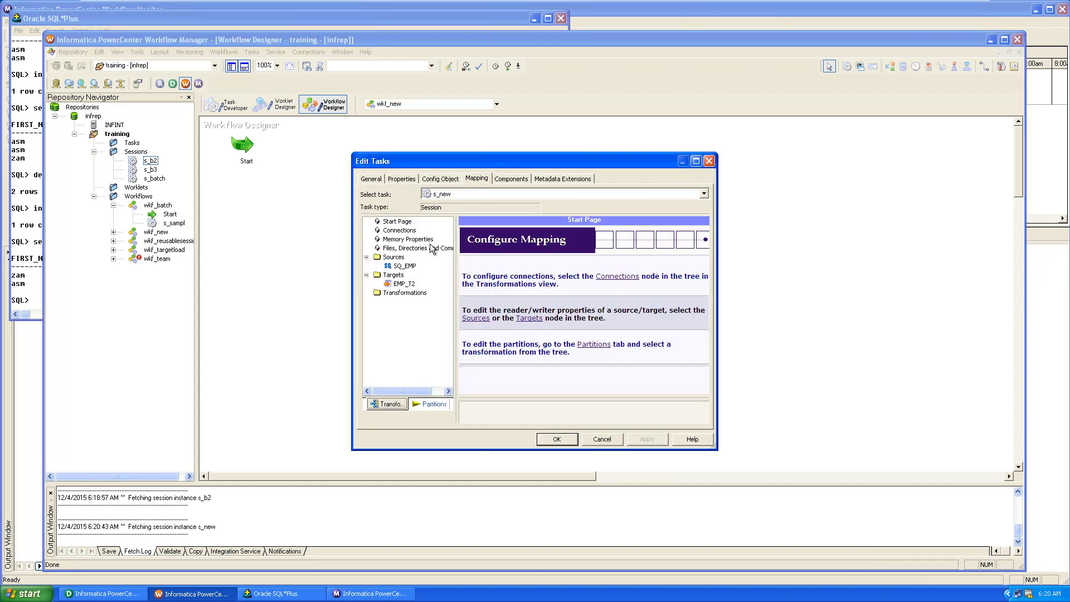
click(412, 267)
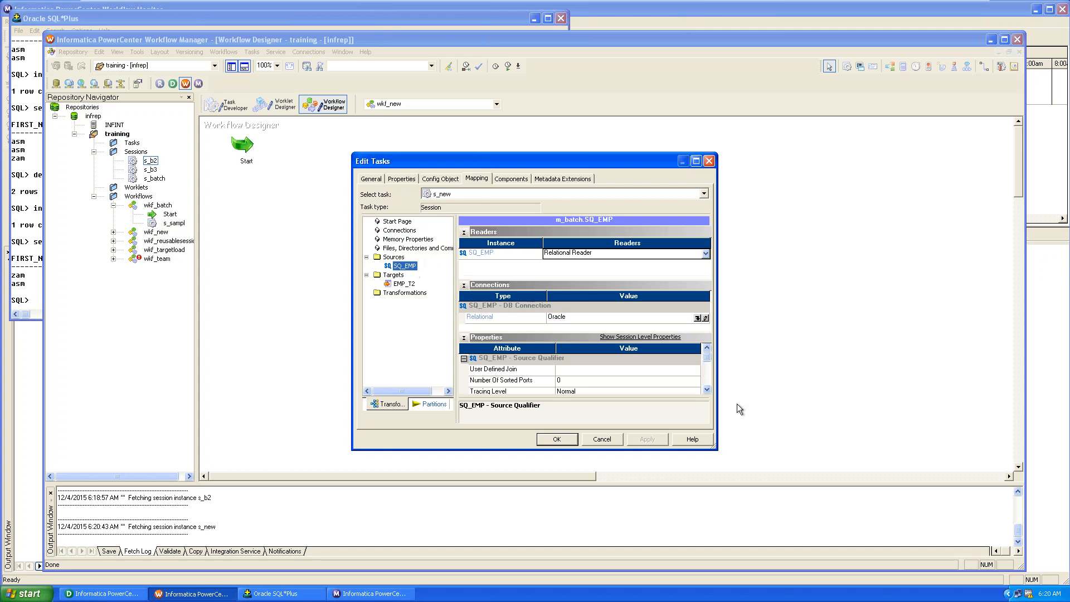
click(706, 389)
click(707, 389)
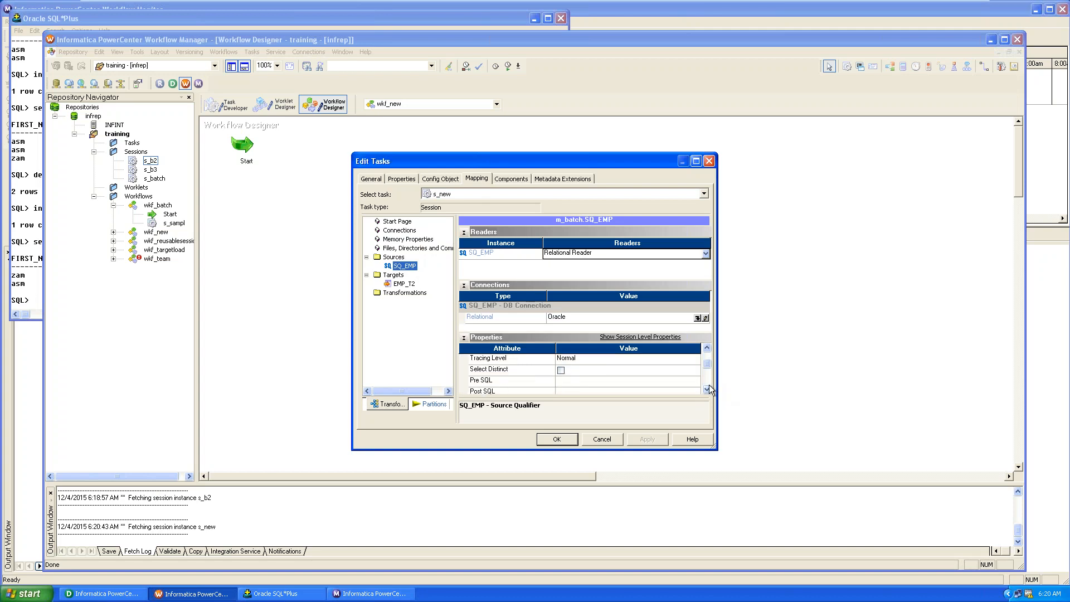
click(707, 390)
click(707, 389)
click(707, 389)
click(707, 389)
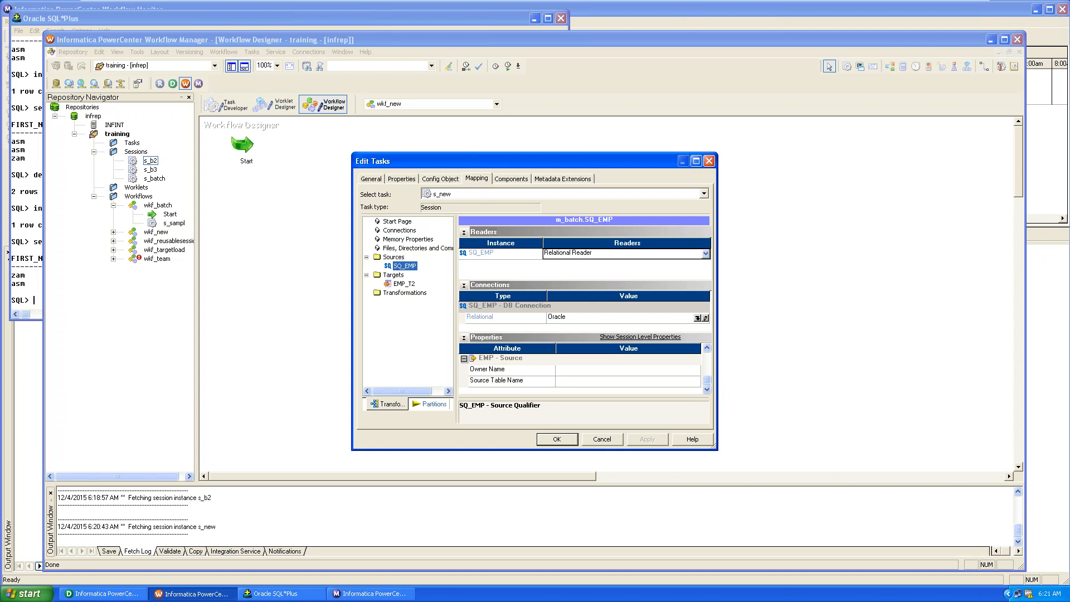
click(603, 438)
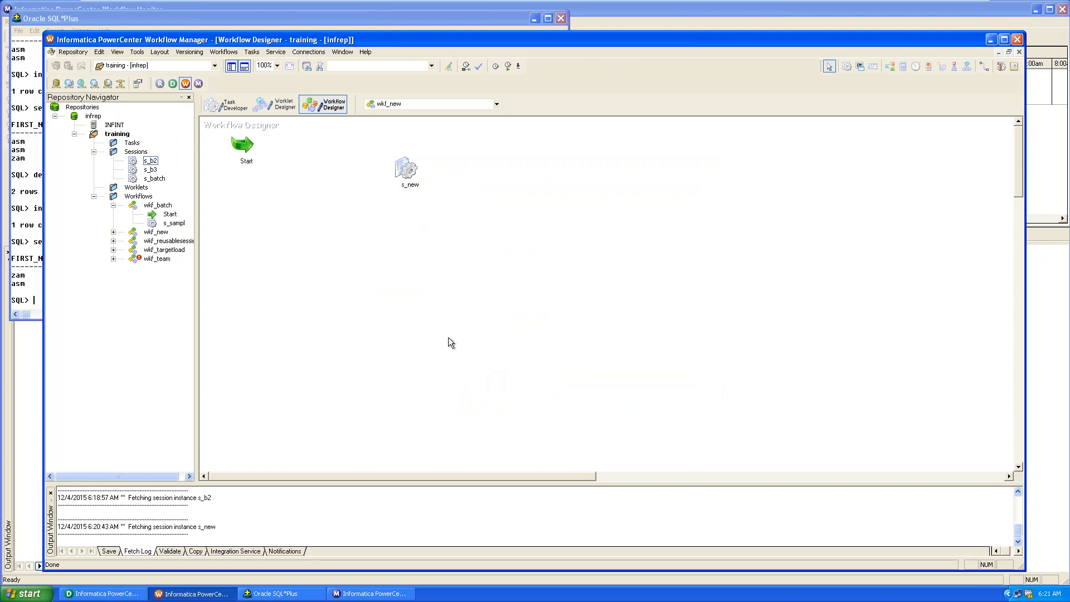
Open the workflow wkf_reusablesession in the workspace to show its s_b2 session.
double_click(156, 241)
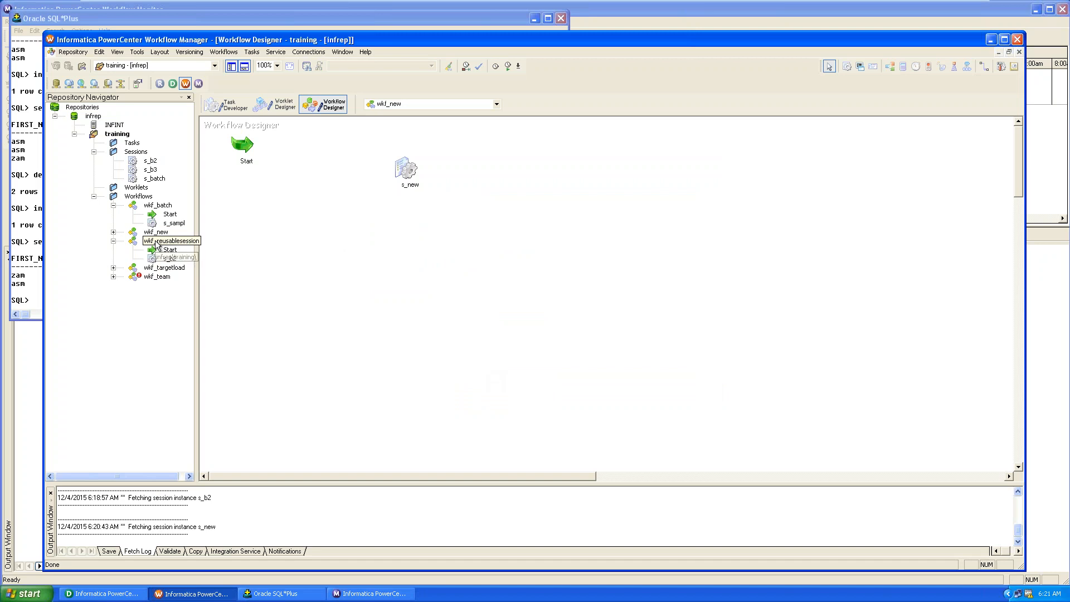
click(170, 251)
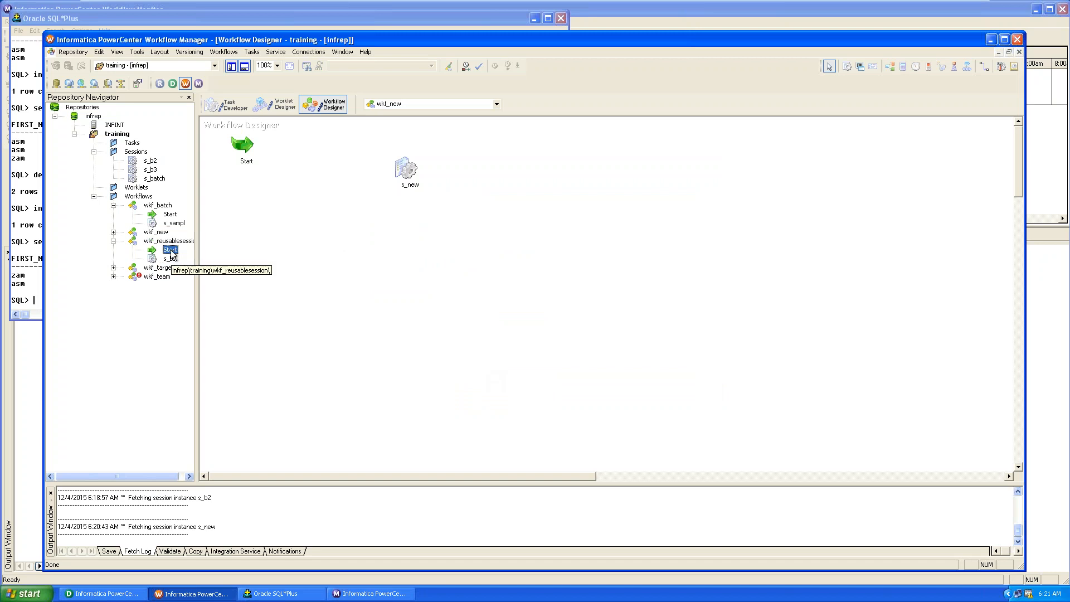
drag(171, 252, 248, 237)
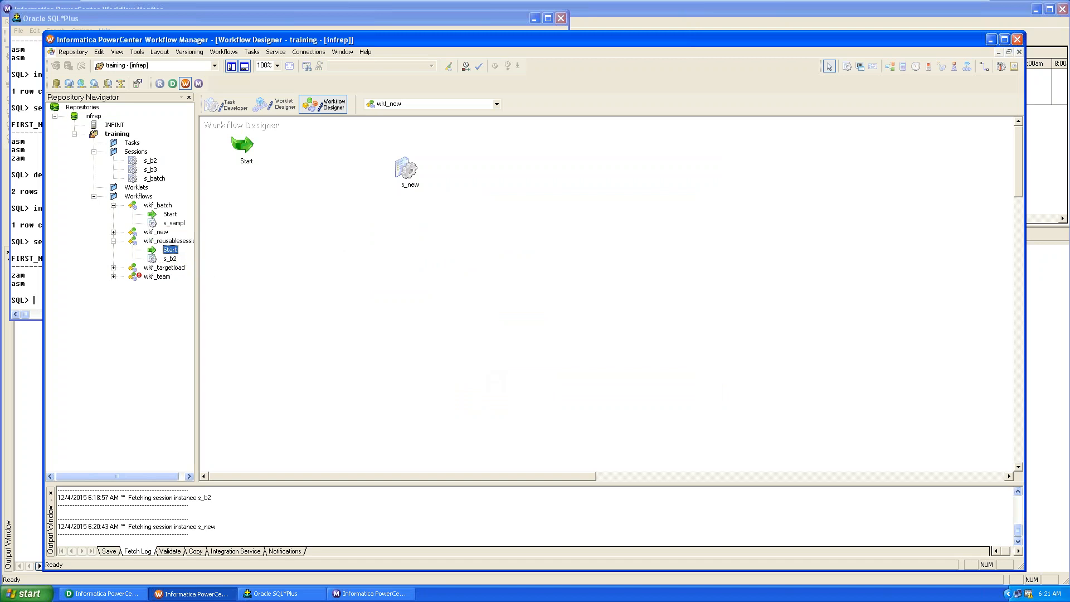
double_click(168, 240)
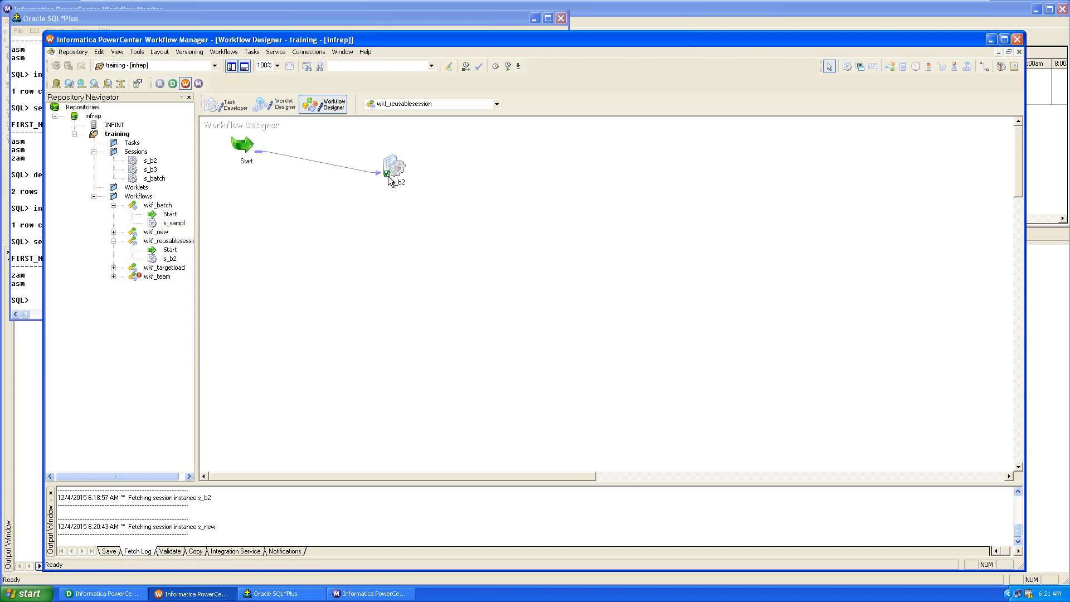
Try to start wkf_reusablesession, and save the modified training folder.
click(224, 52)
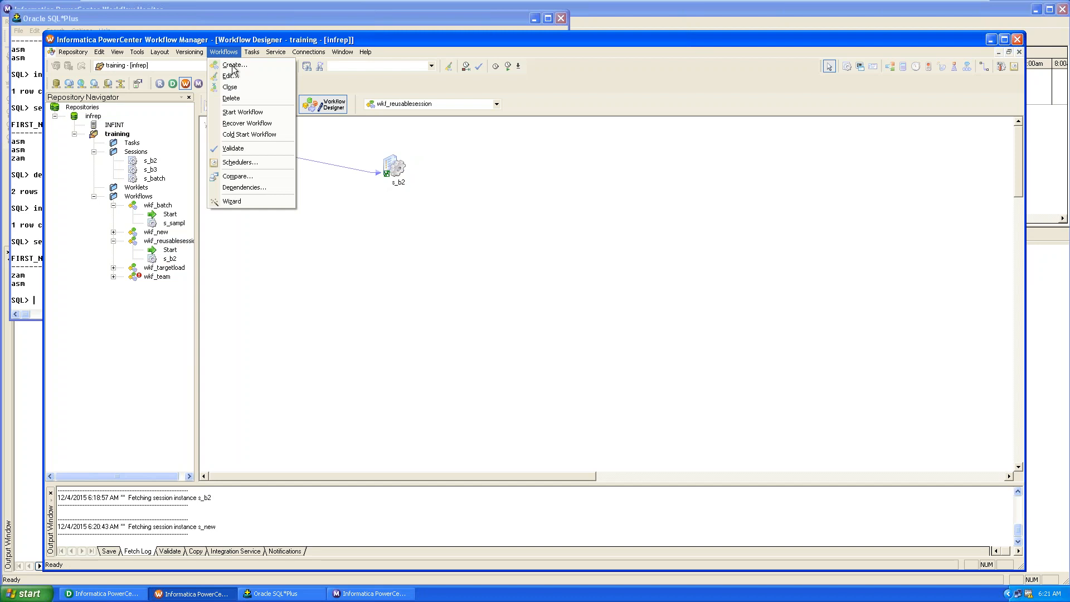
click(243, 112)
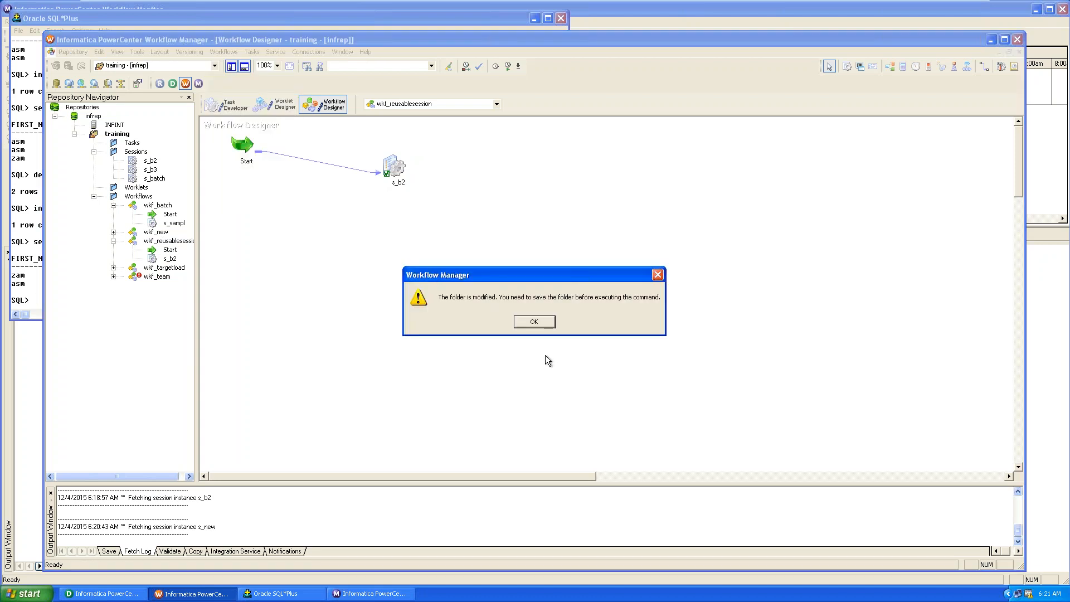
click(546, 321)
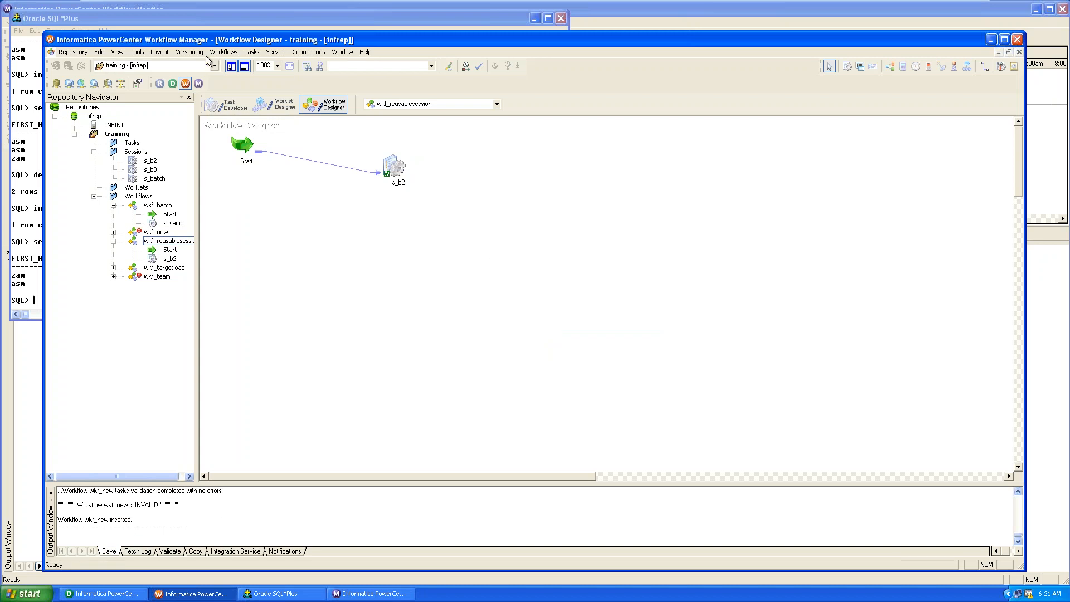
Start wkf_reusablesession and check its run in the Workflow Monitor.
click(223, 52)
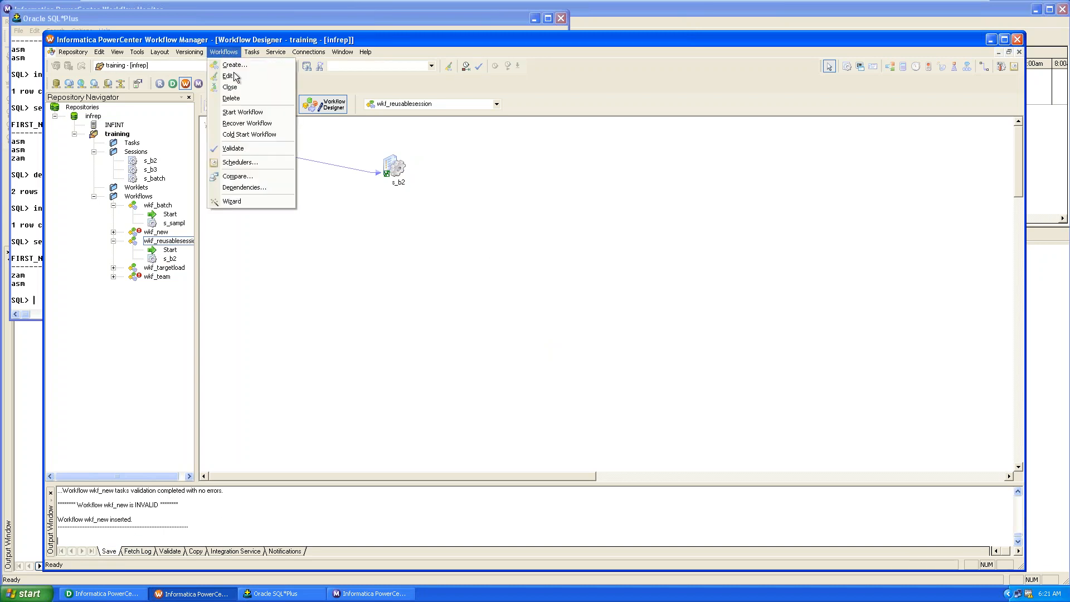
click(243, 114)
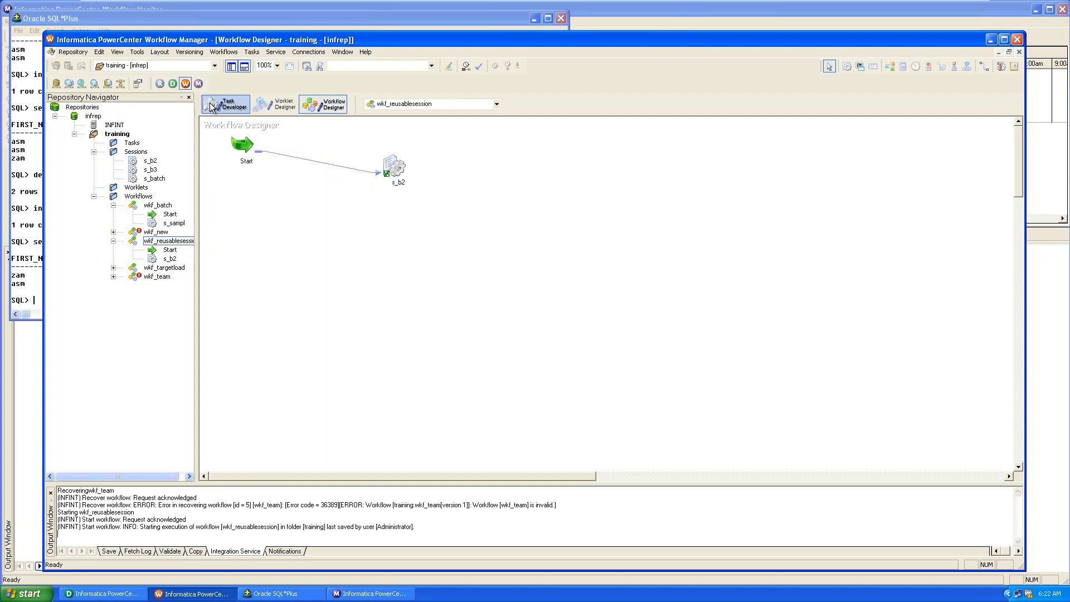
click(199, 85)
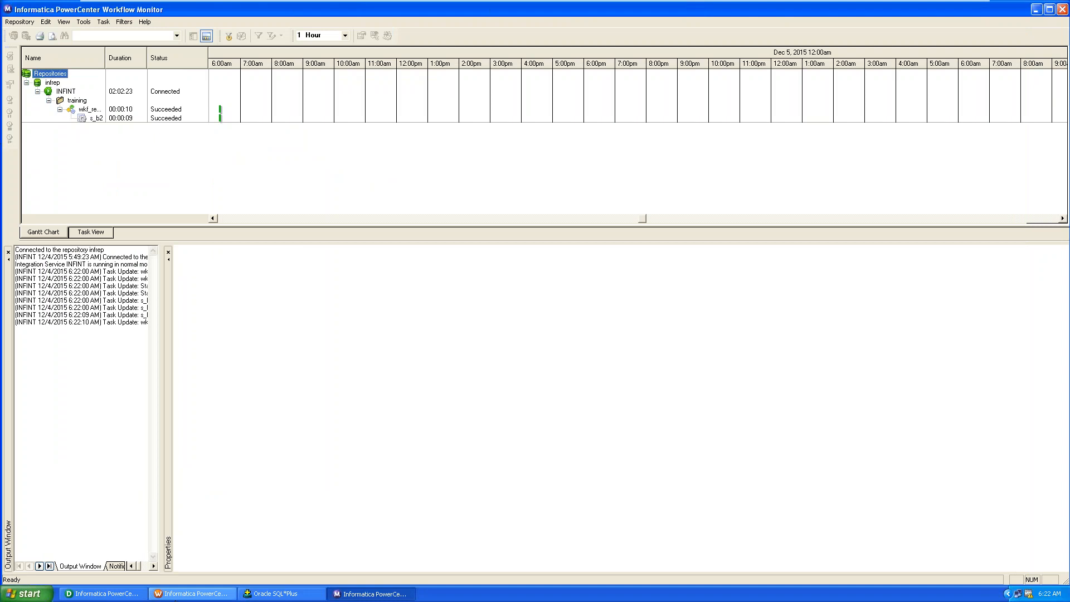
Switch back to the Workflow Manager and close wkf_reusablesession.
click(191, 594)
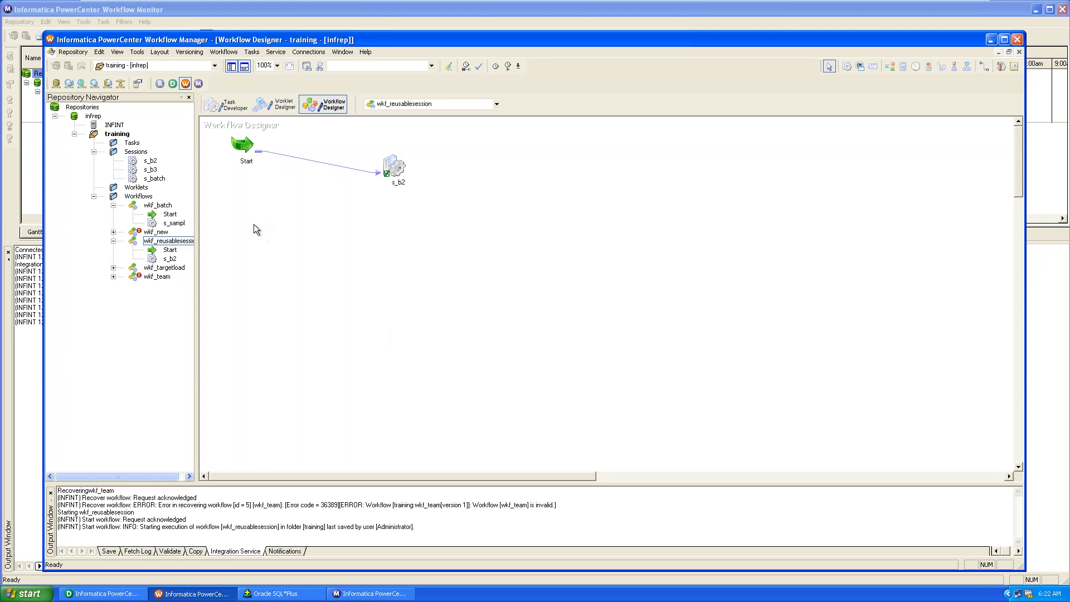
click(212, 52)
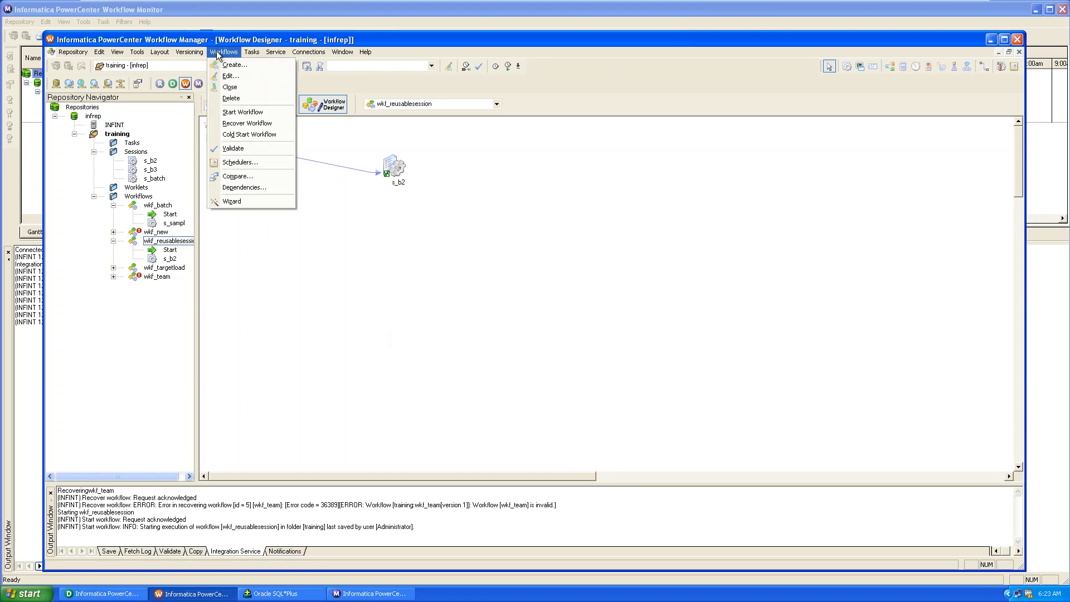
click(228, 85)
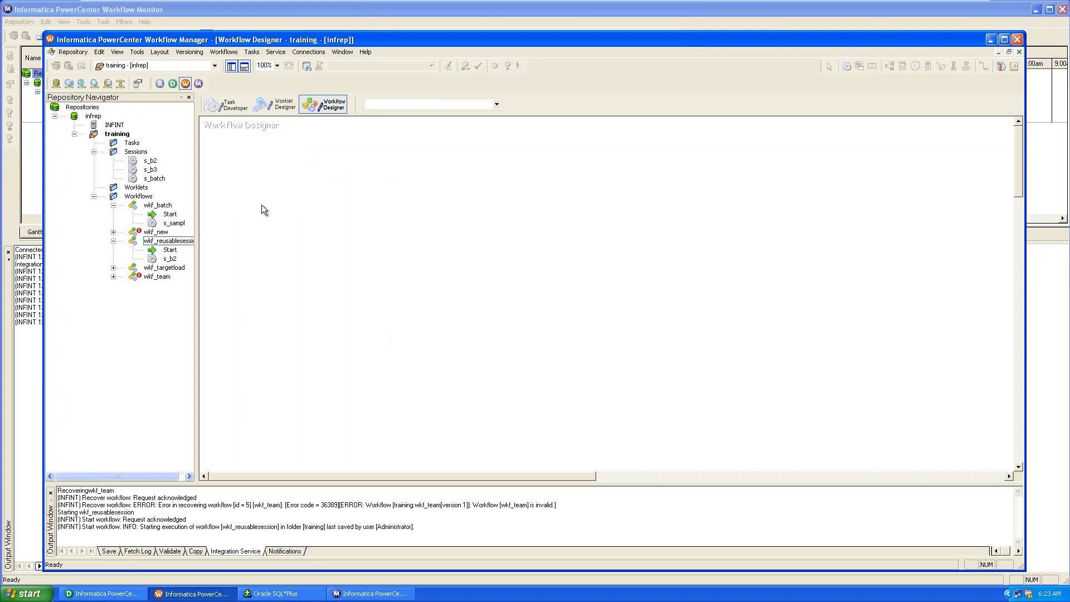
Create a new workflow named wkf_batchprocess.
click(225, 52)
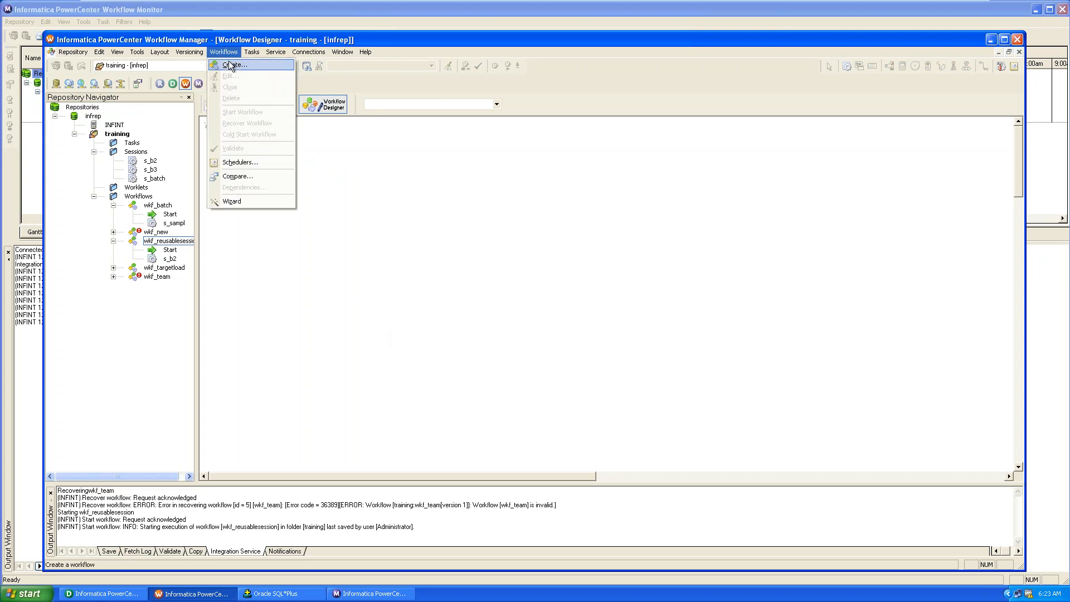
click(230, 65)
text(wkf)
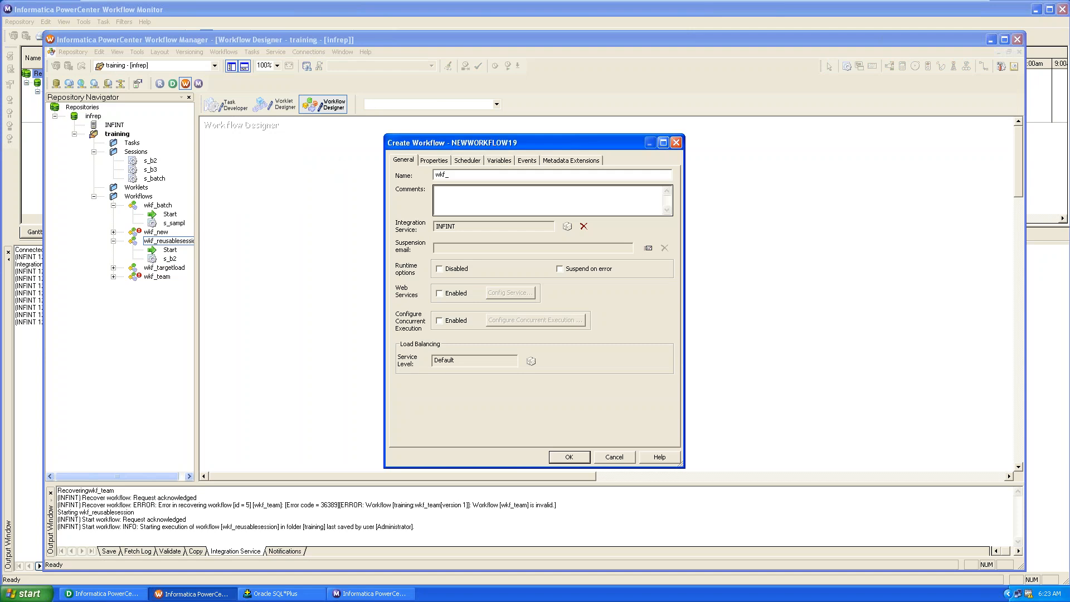
text(_batchprocess)
key(Tab)
click(568, 457)
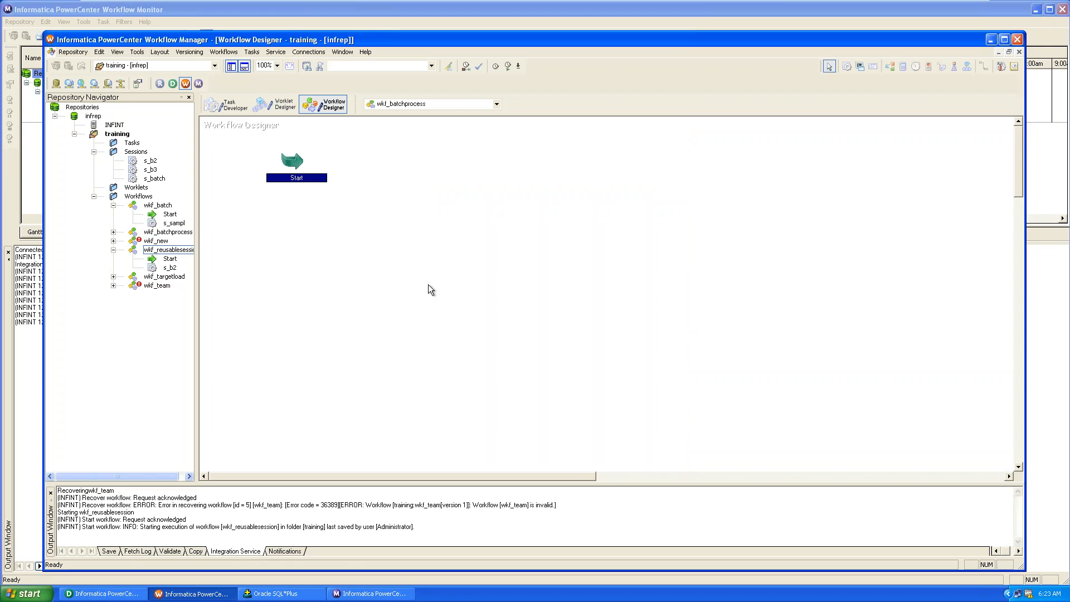
click(430, 292)
Add the reusable sessions s_b2, s_b3 and s_batch to wkf_batchprocess, with s_b2 and s_b3 to the right of Start and s_batch below s_b2.
click(258, 53)
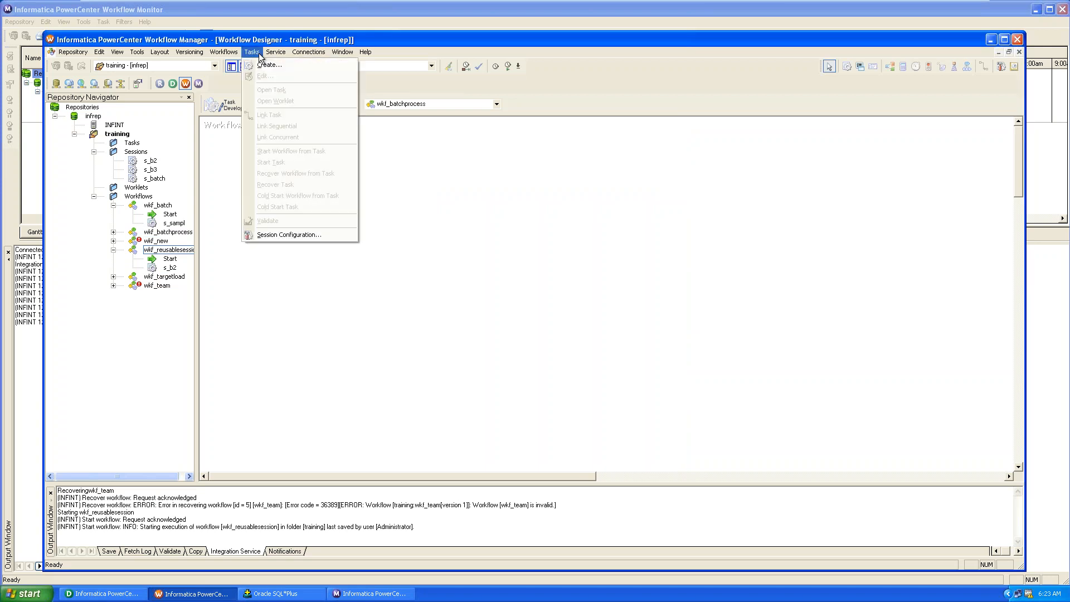
click(523, 361)
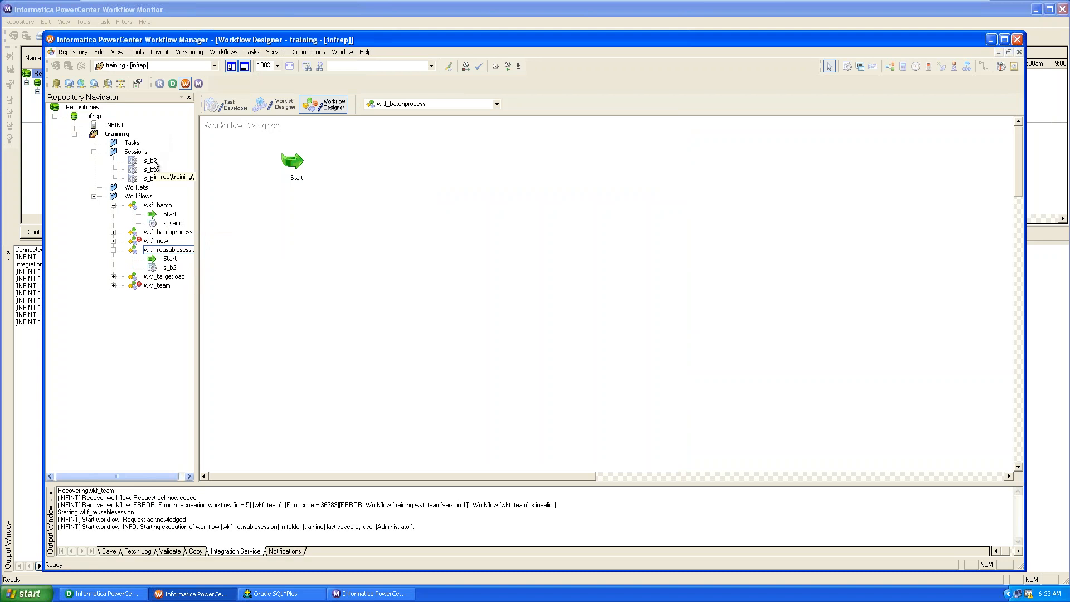
drag(154, 163, 426, 172)
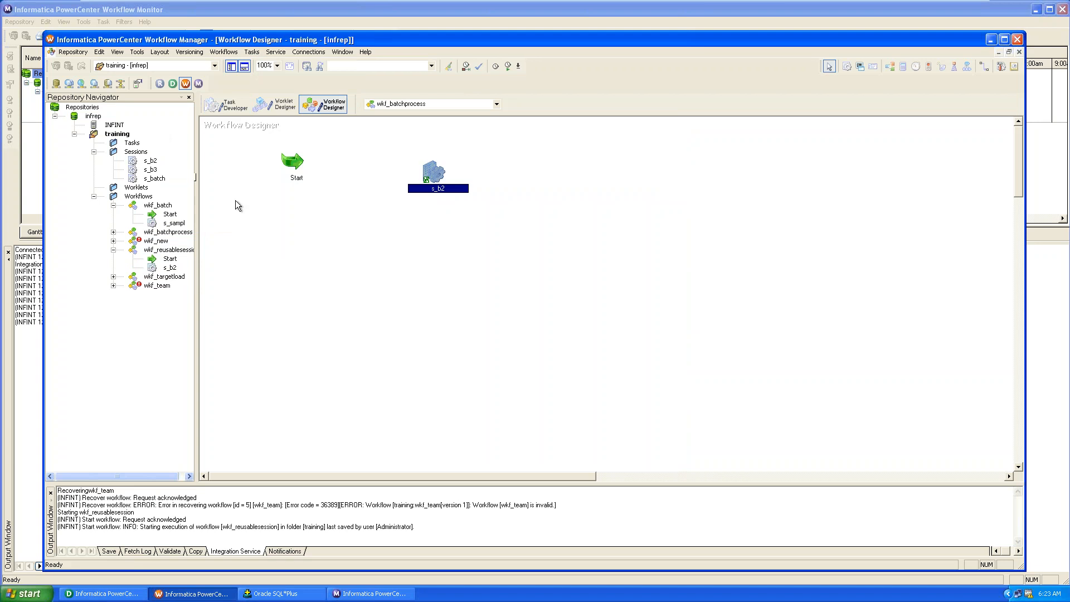
drag(151, 170, 614, 170)
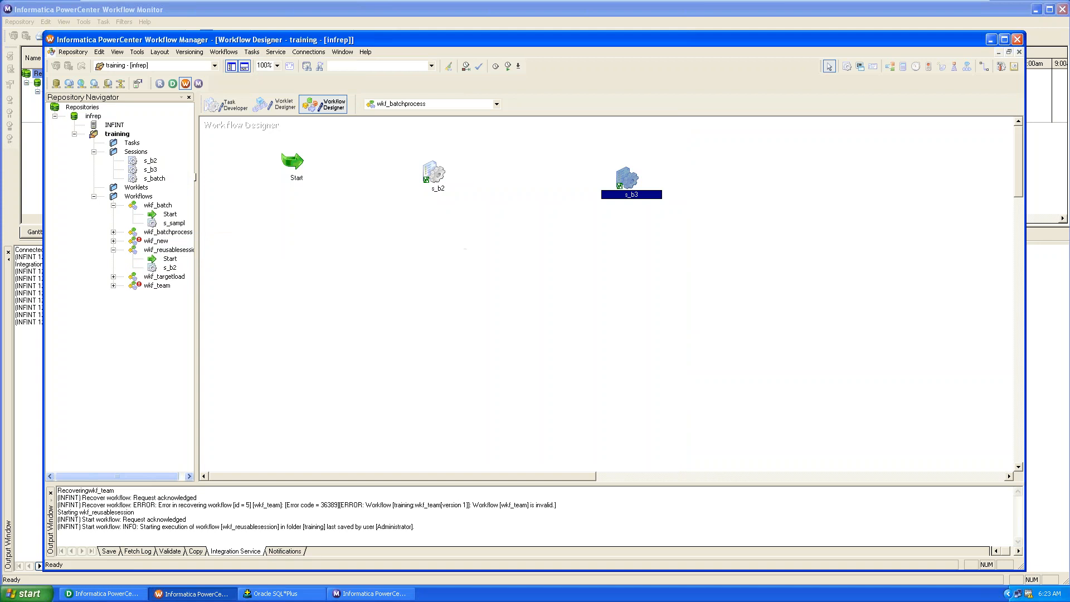
click(495, 272)
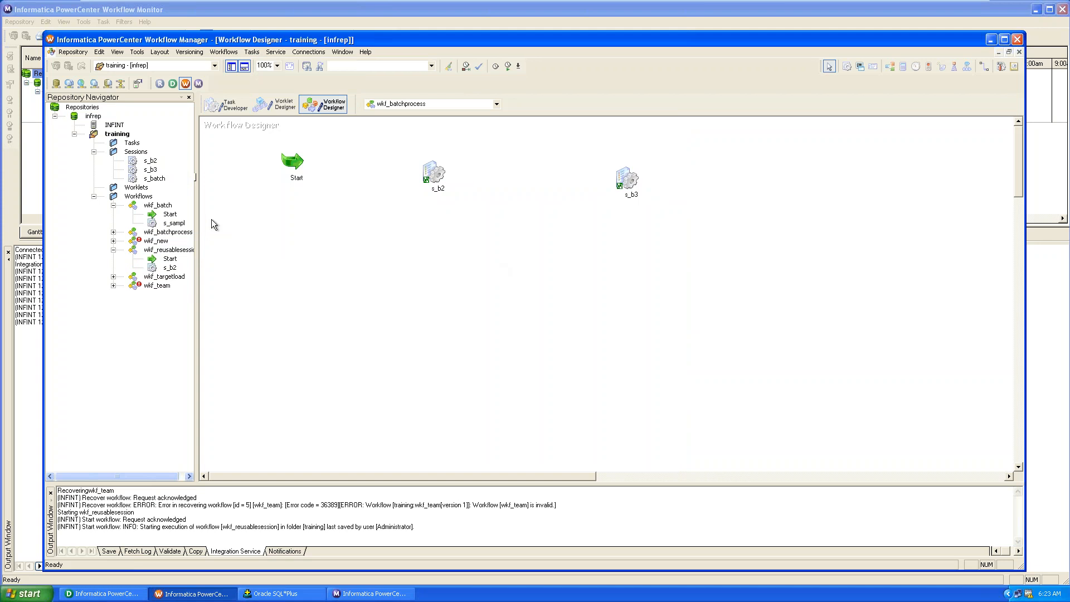
drag(155, 178, 440, 281)
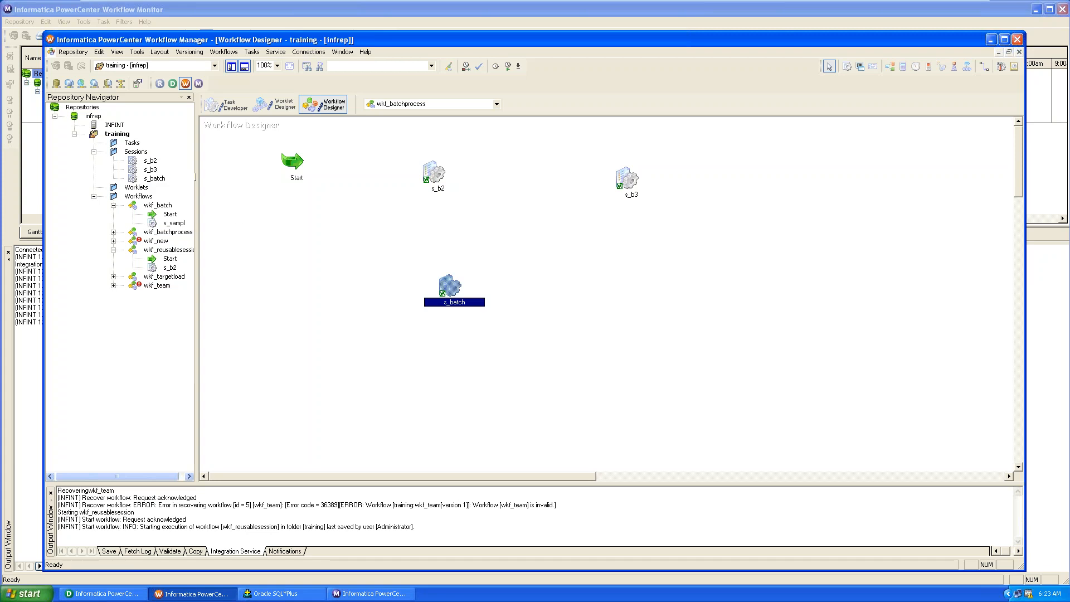
click(572, 255)
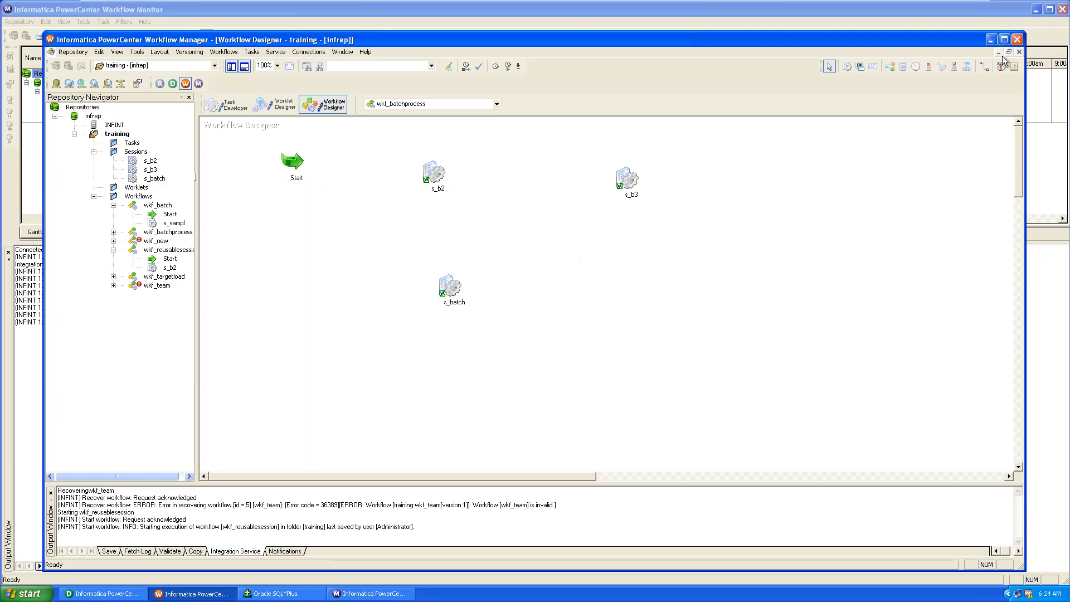
Link the Start task to s_b2 in wkf_batchprocess.
click(986, 65)
drag(301, 165, 429, 175)
drag(298, 170, 627, 181)
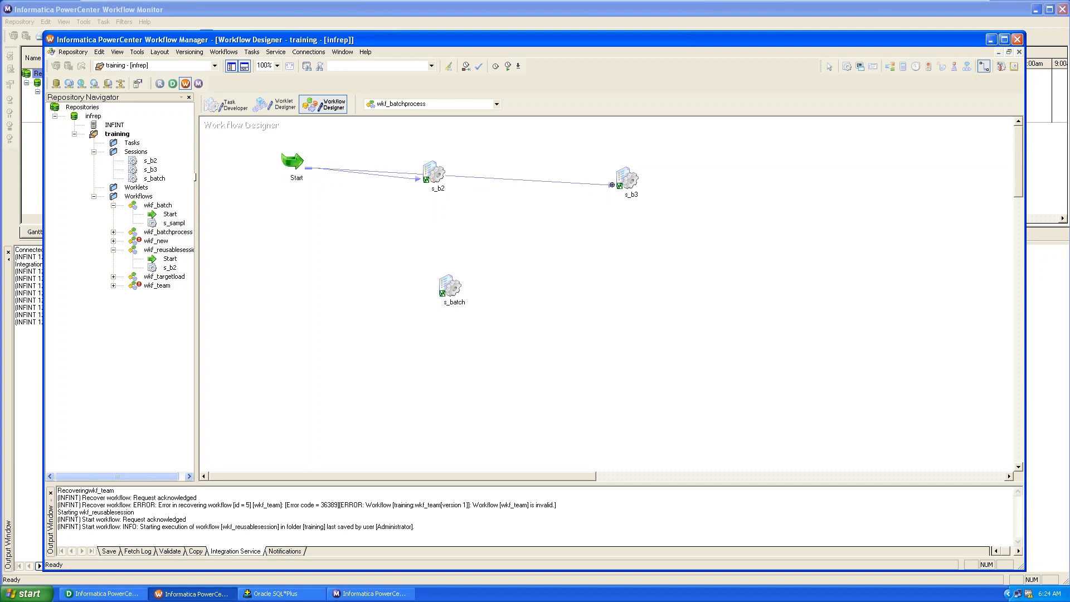
drag(612, 184, 616, 183)
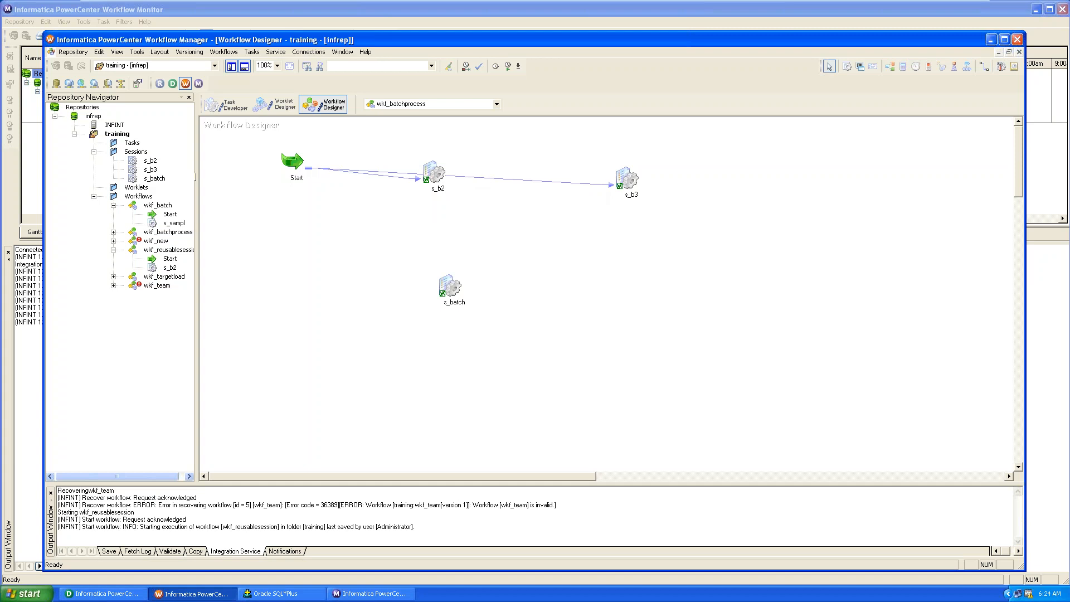
click(611, 185)
key(Delete)
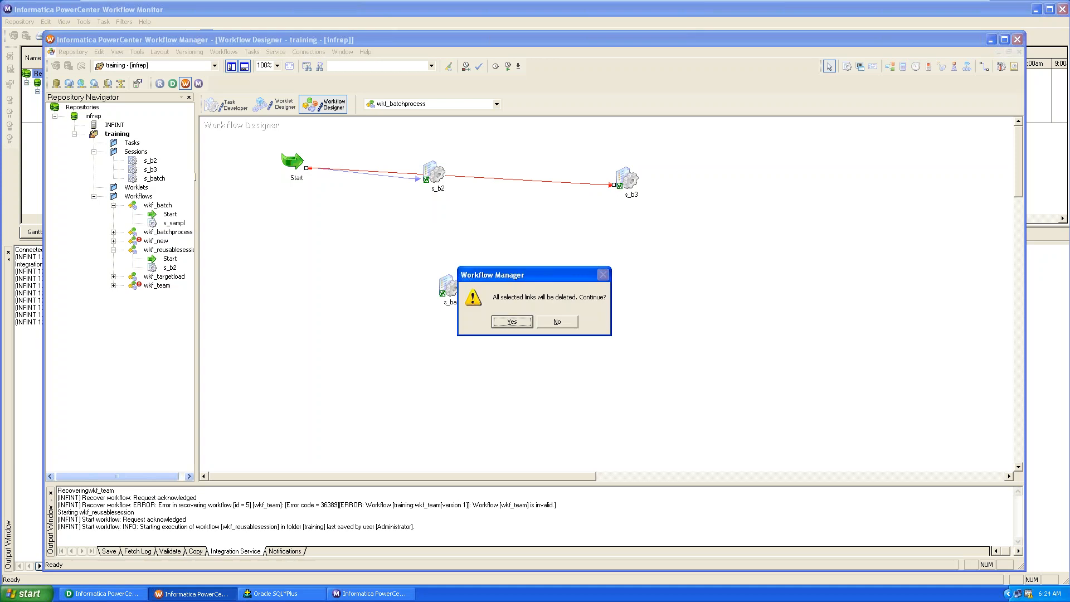
key(Return)
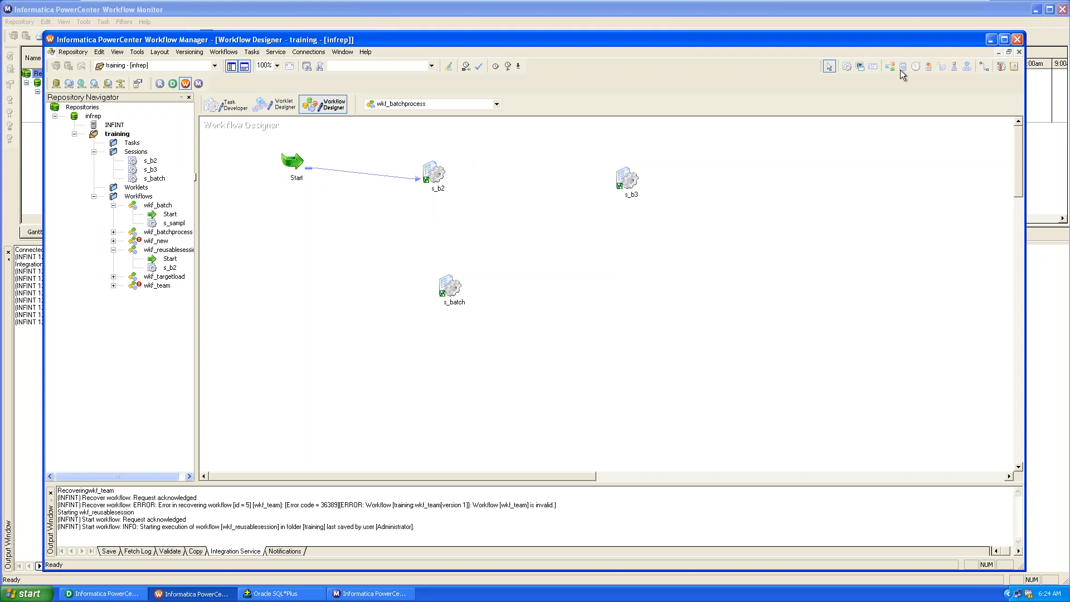
Link s_b2 to s_b3 and s_b3 to s_batch so the three sessions run in sequence.
click(984, 67)
drag(440, 176, 608, 175)
drag(448, 293, 630, 247)
drag(622, 189, 558, 242)
click(903, 119)
click(985, 65)
drag(623, 189, 463, 292)
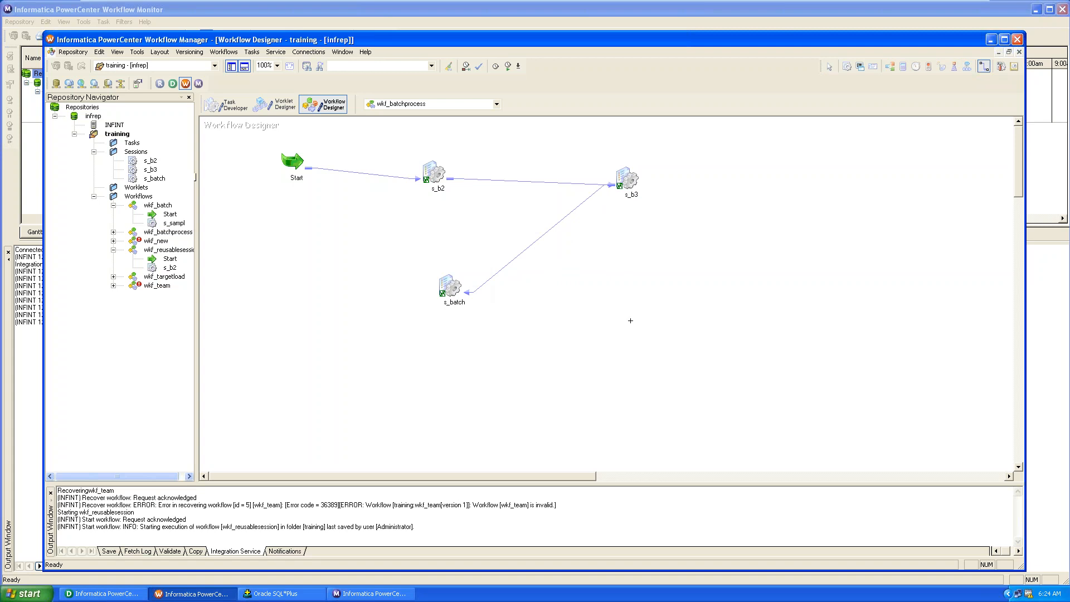
Arrange the linked tasks of wkf_batchprocess in a horizontal row.
double_click(448, 286)
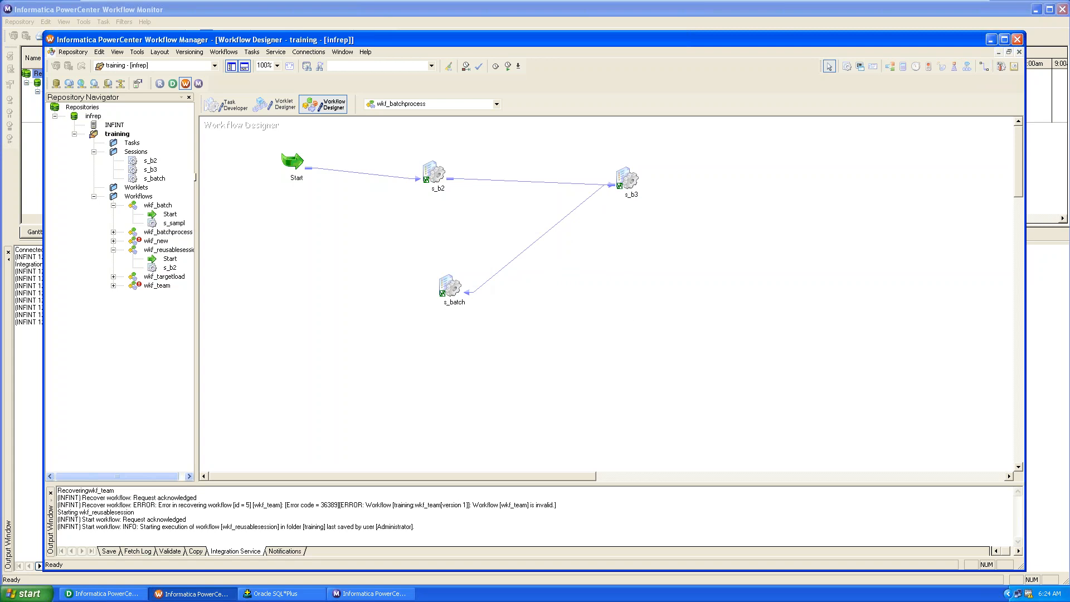
right_click(685, 266)
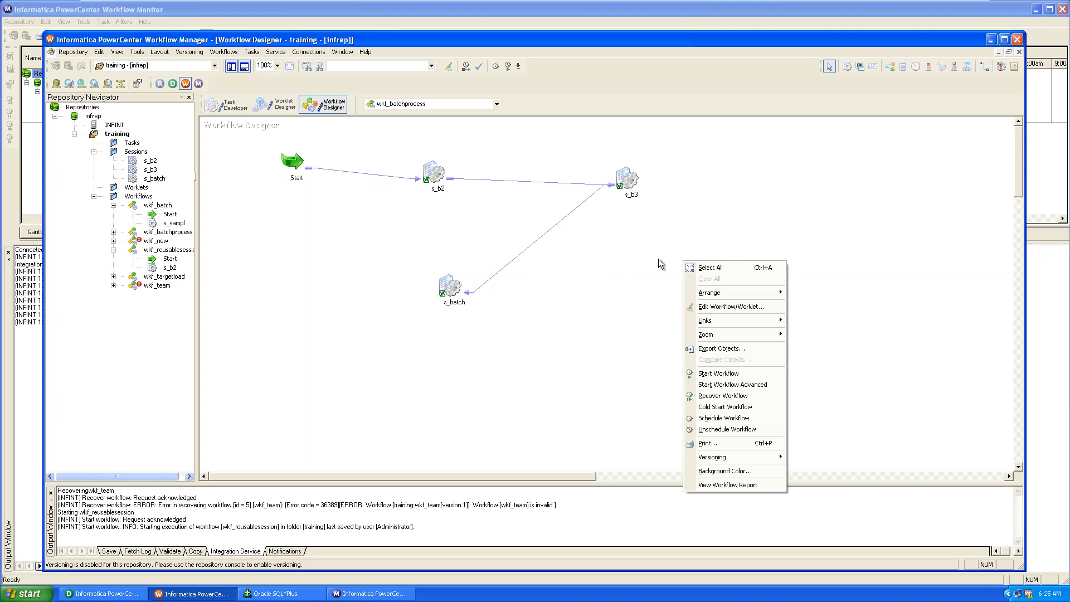
mouse_move(732, 297)
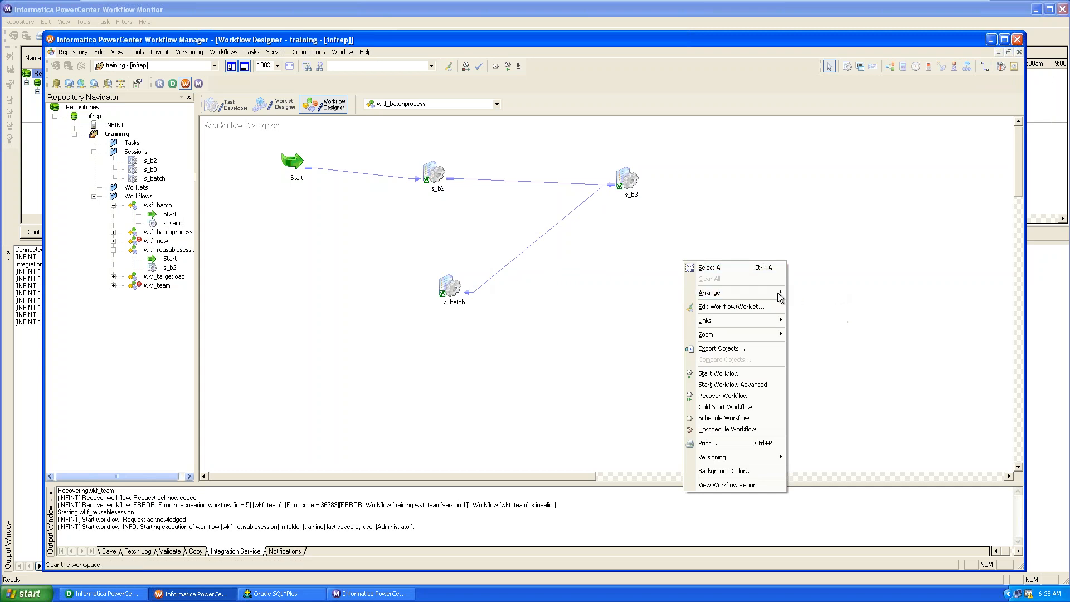
click(812, 293)
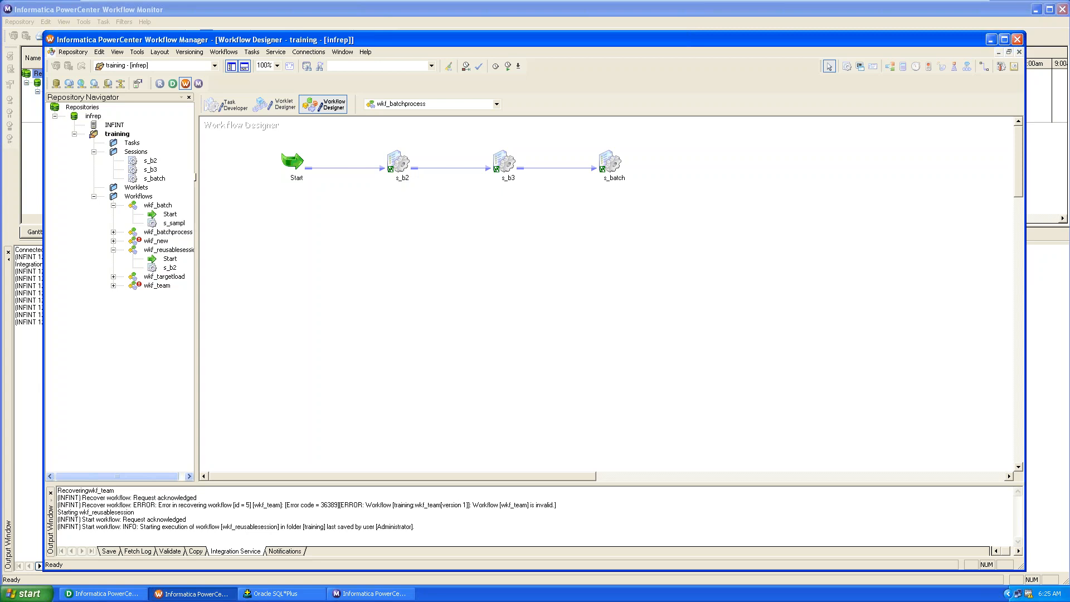
Set the target load type of EMP_T2 to Normal in the mapping settings of session s_b2.
double_click(397, 162)
click(477, 178)
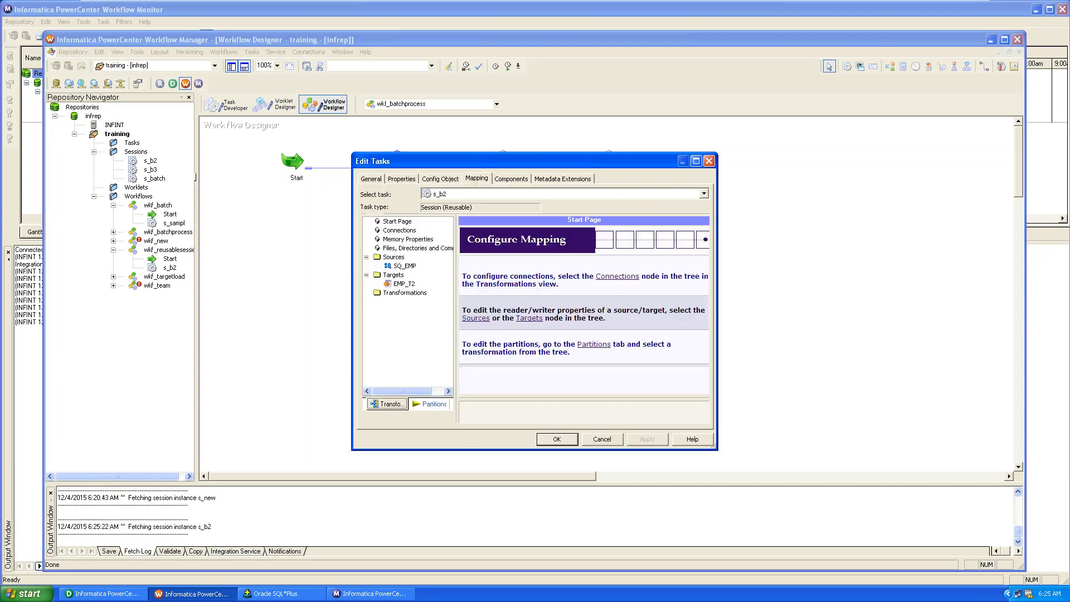
click(405, 266)
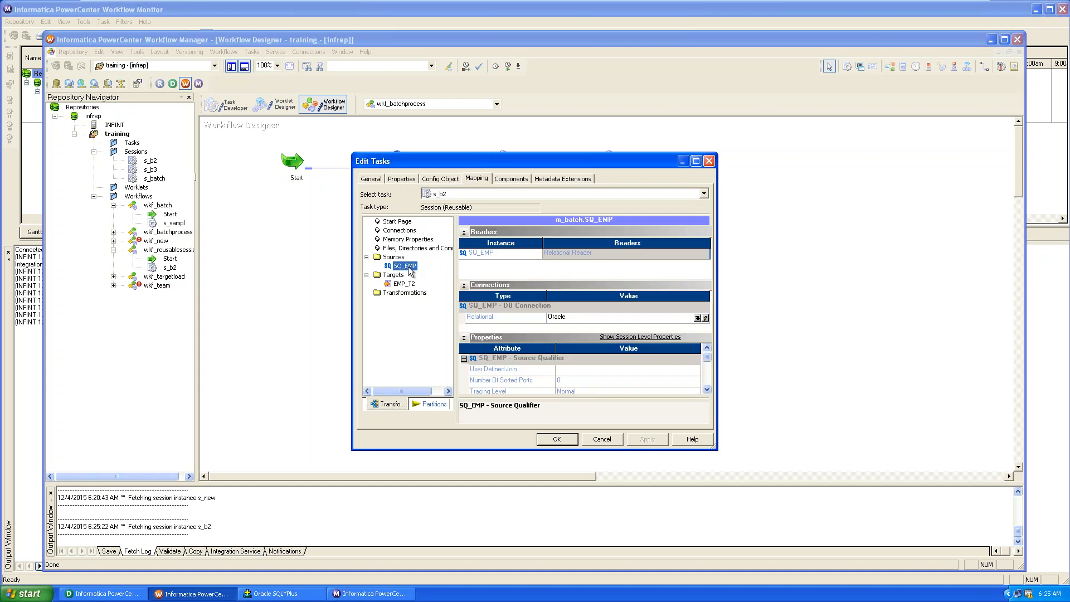
click(405, 285)
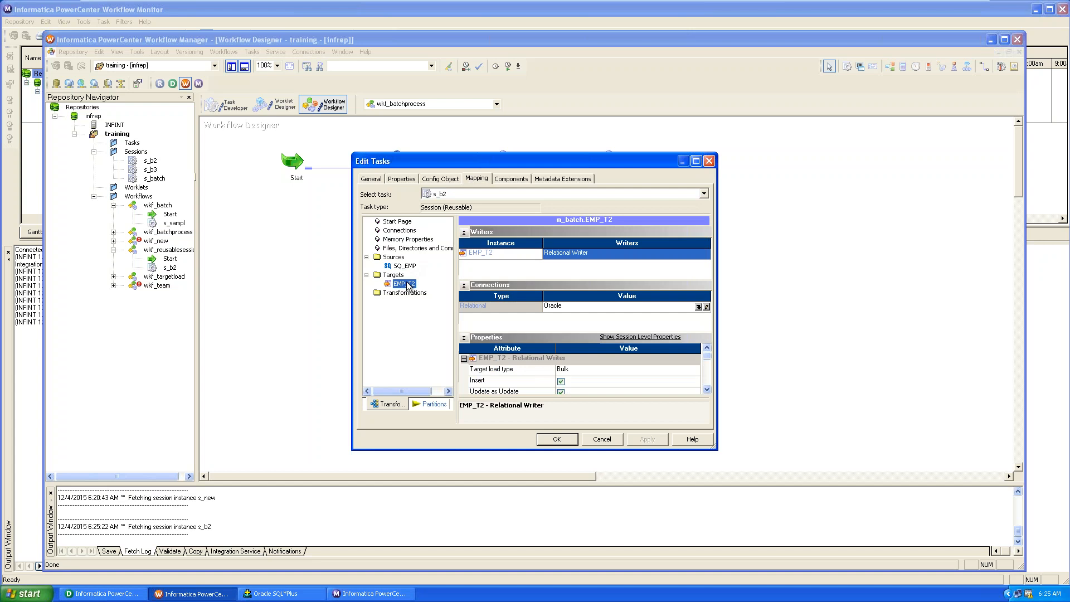
click(596, 368)
click(596, 368)
click(593, 384)
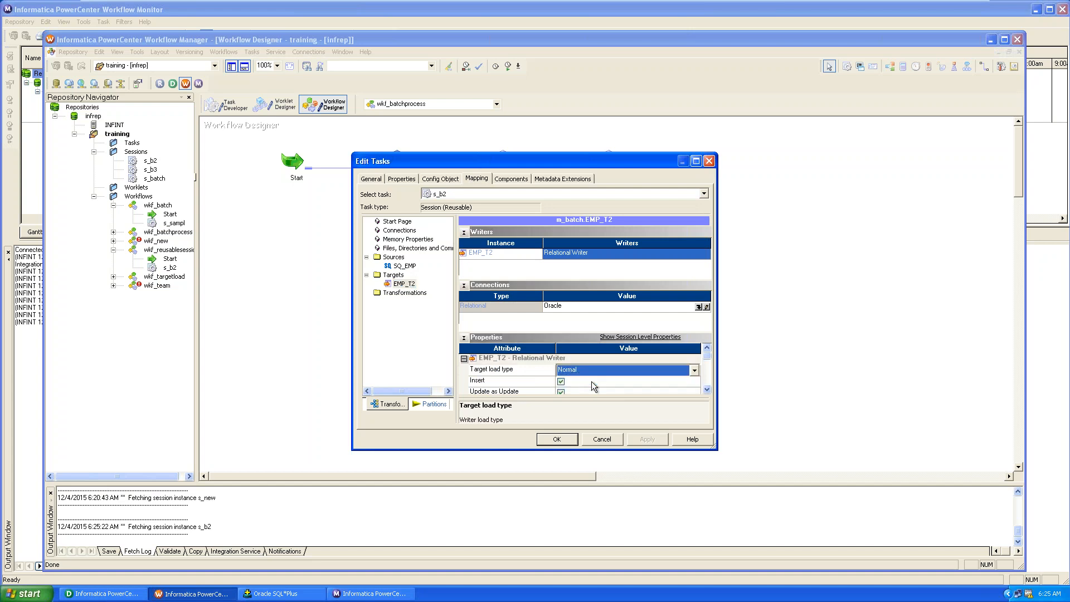
click(557, 440)
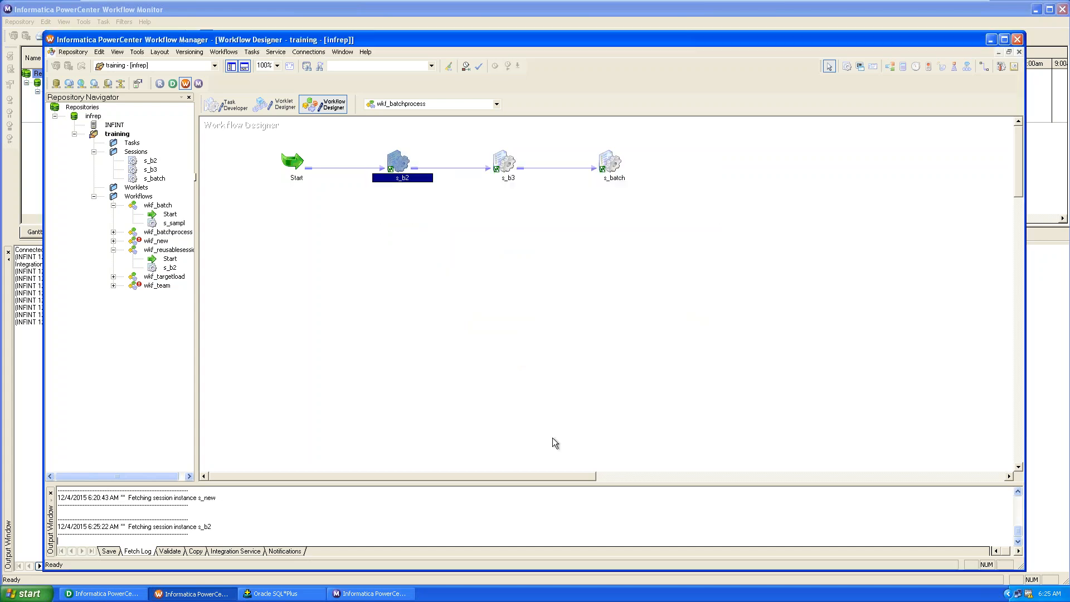
Set the target load type of EMP_T to Normal in the mapping settings of session s_b3.
click(503, 173)
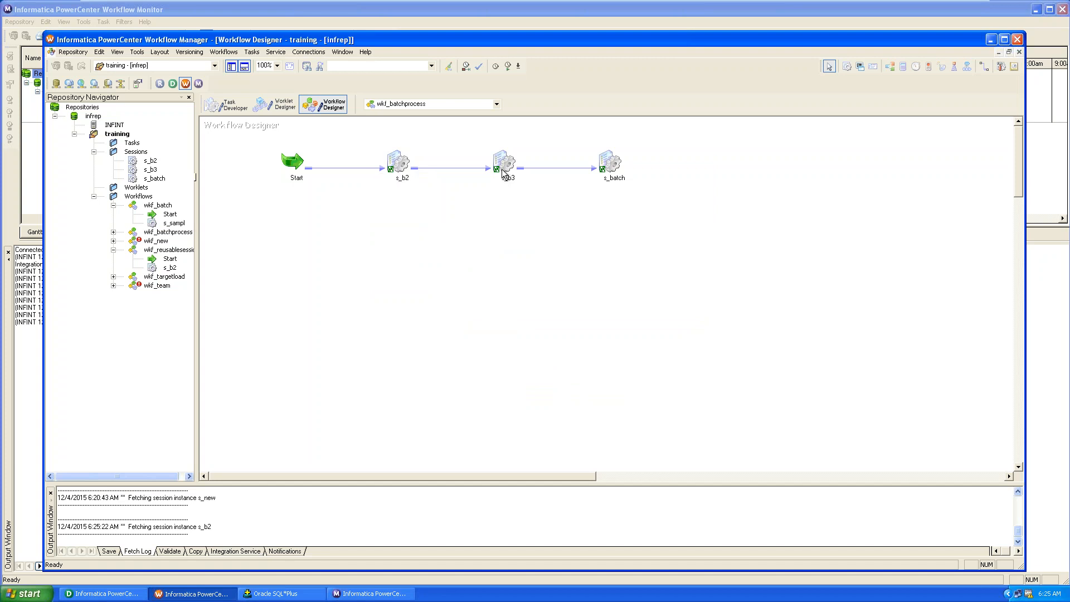
double_click(504, 170)
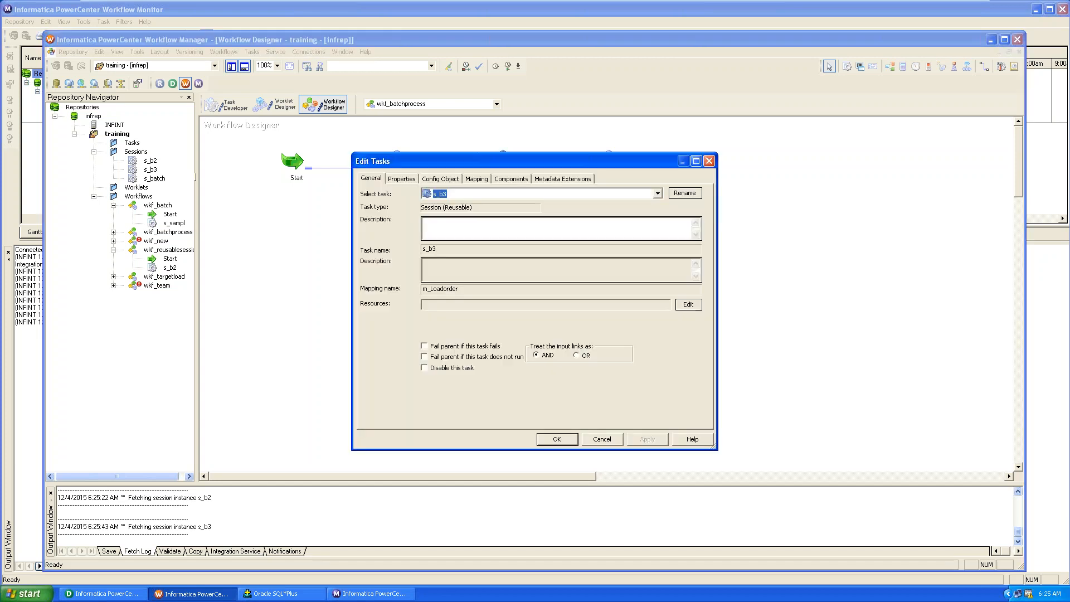
click(476, 179)
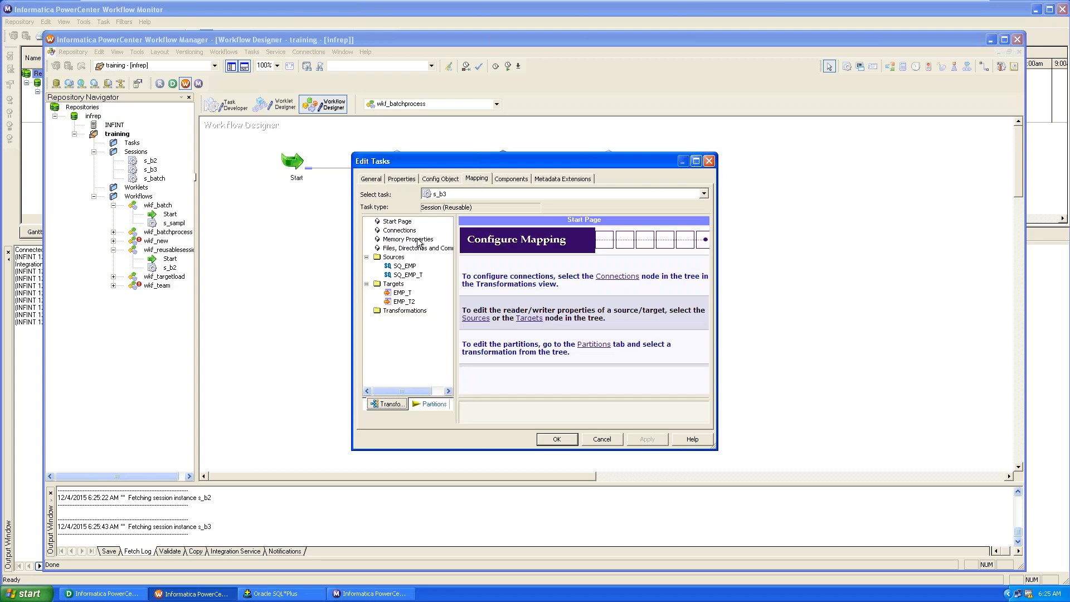
click(401, 302)
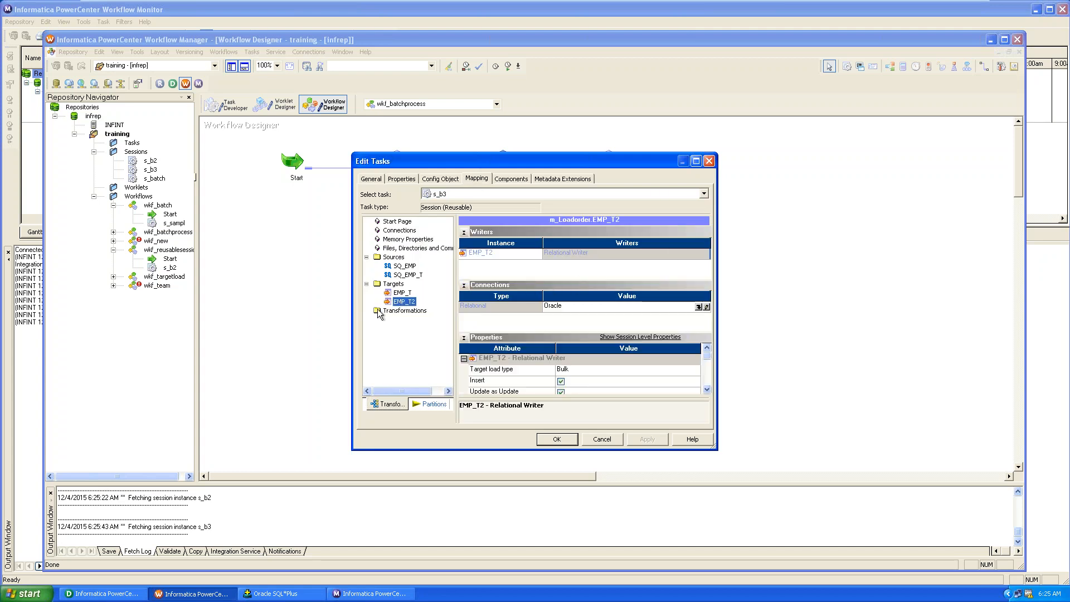
click(404, 293)
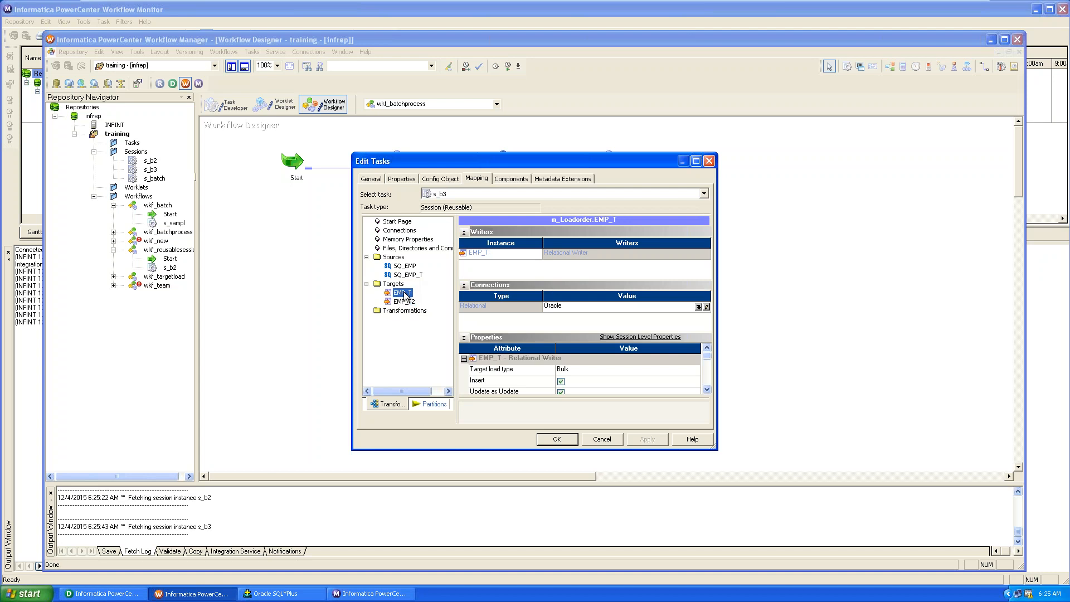
click(592, 371)
click(592, 371)
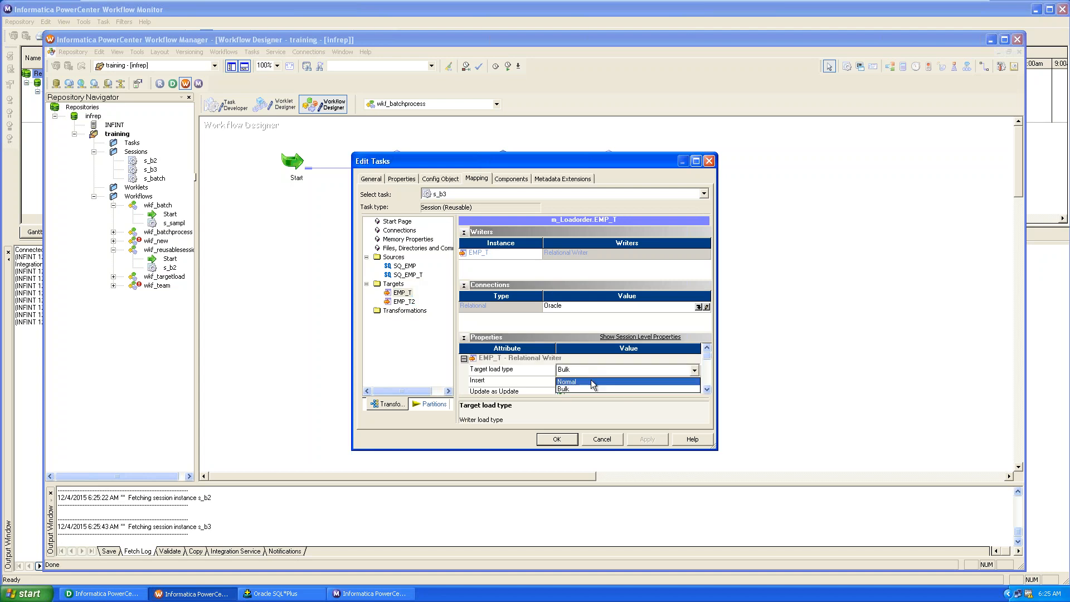
click(592, 382)
Set the target load type of EMP_T2 in s_b3 to Normal and apply the session changes.
click(404, 301)
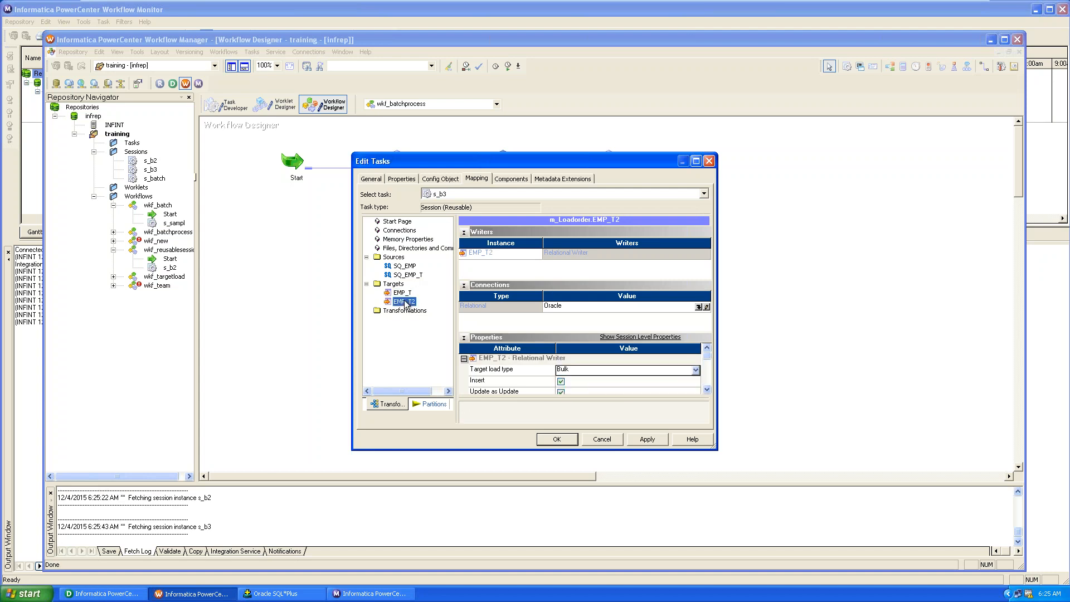
click(577, 373)
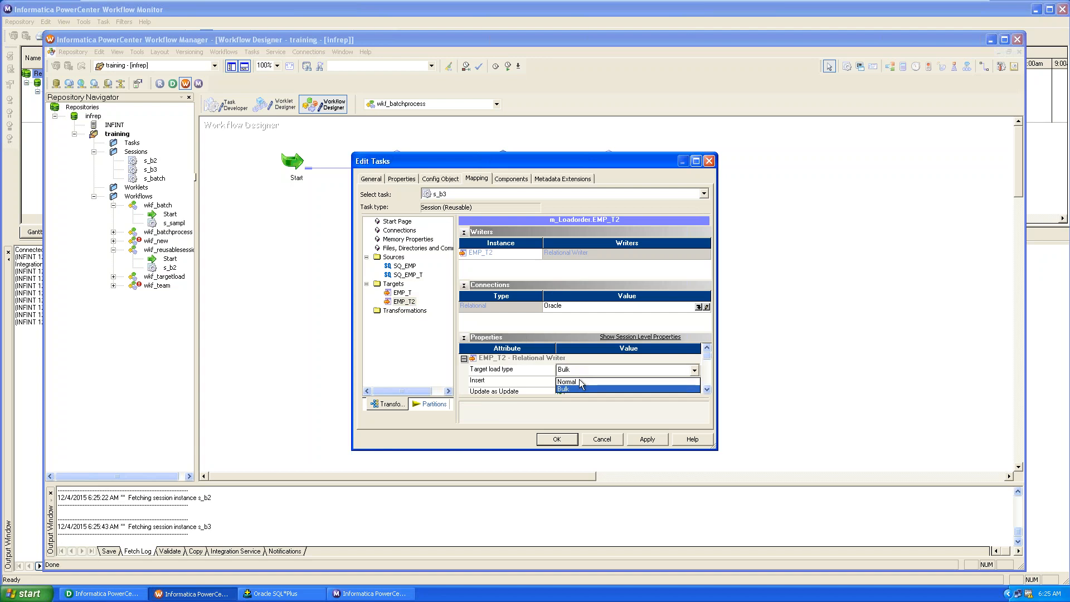
click(580, 381)
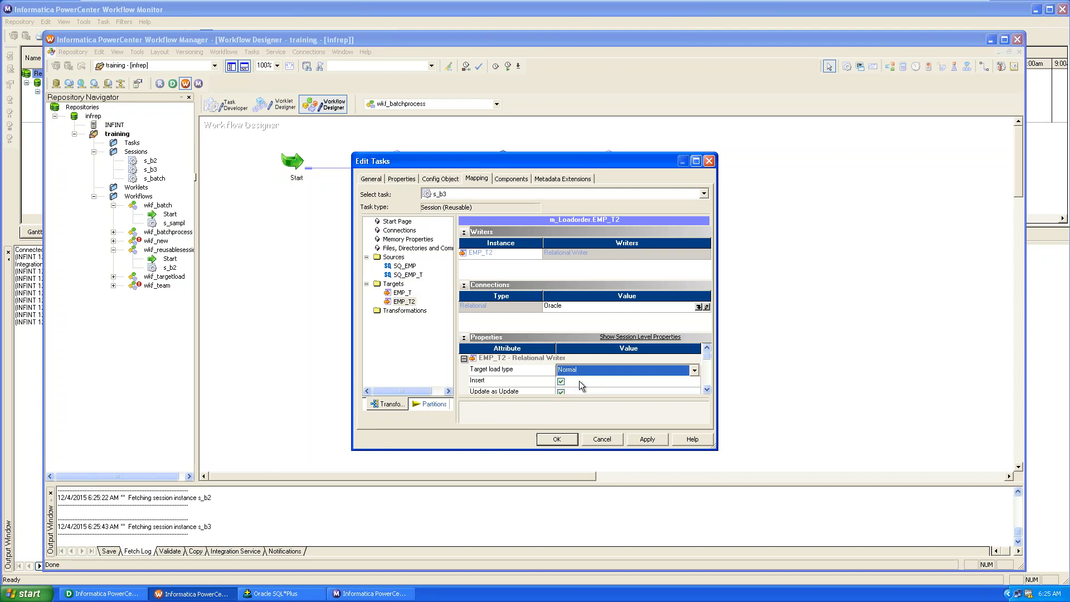
click(631, 439)
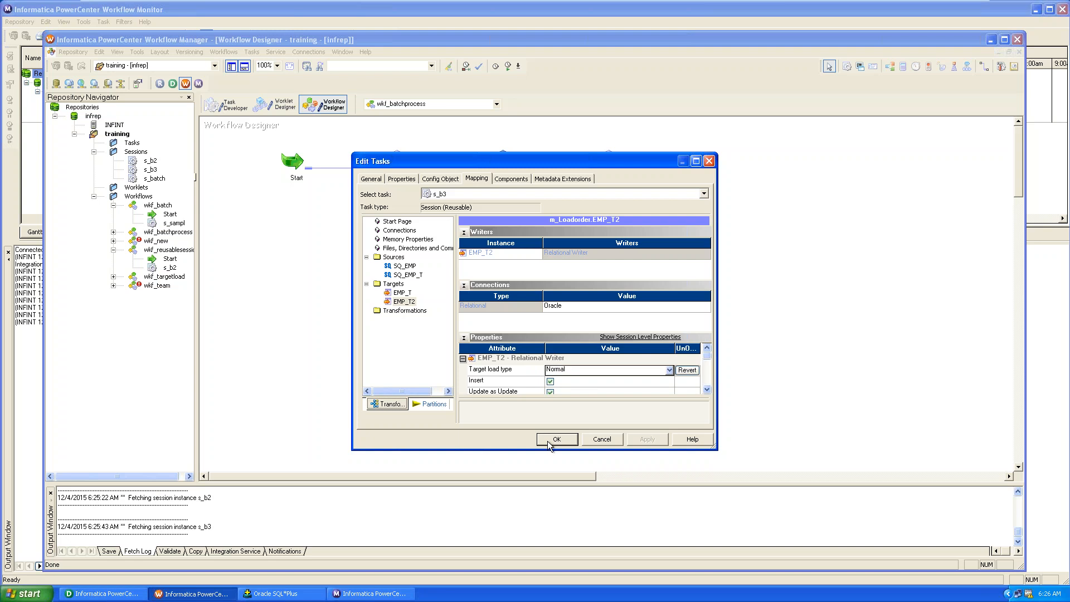
click(549, 440)
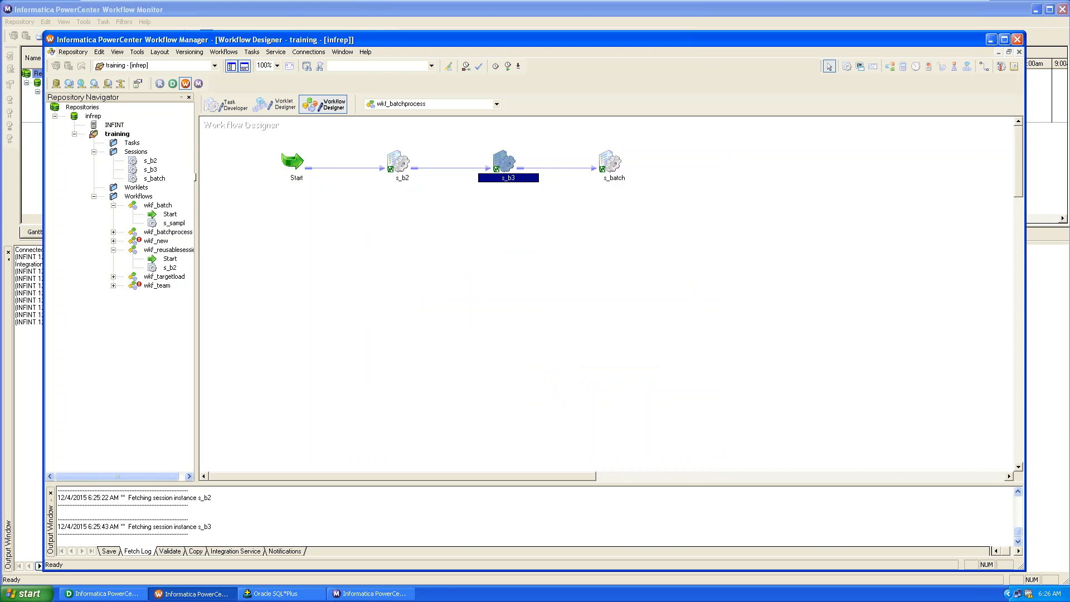
Check the target load type of EMP_T2 in the mapping settings of session s_batch.
click(615, 172)
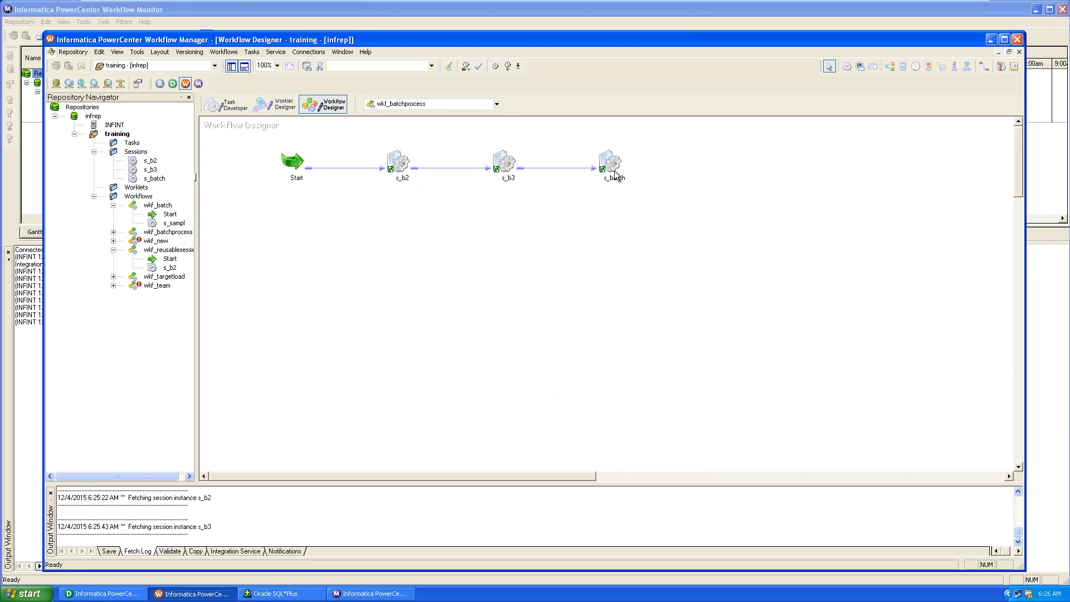
double_click(610, 169)
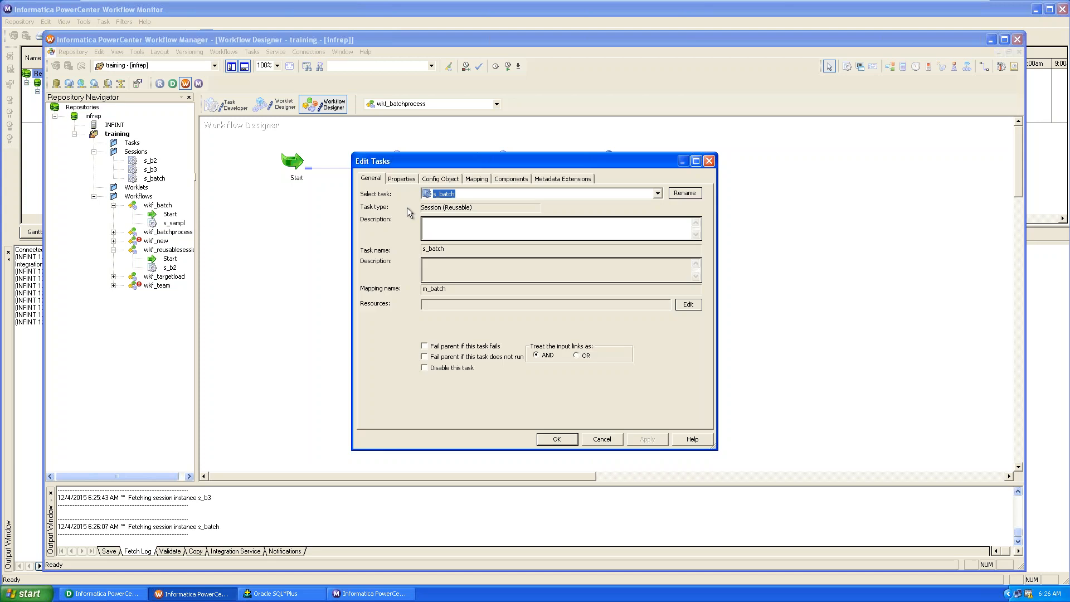
click(479, 179)
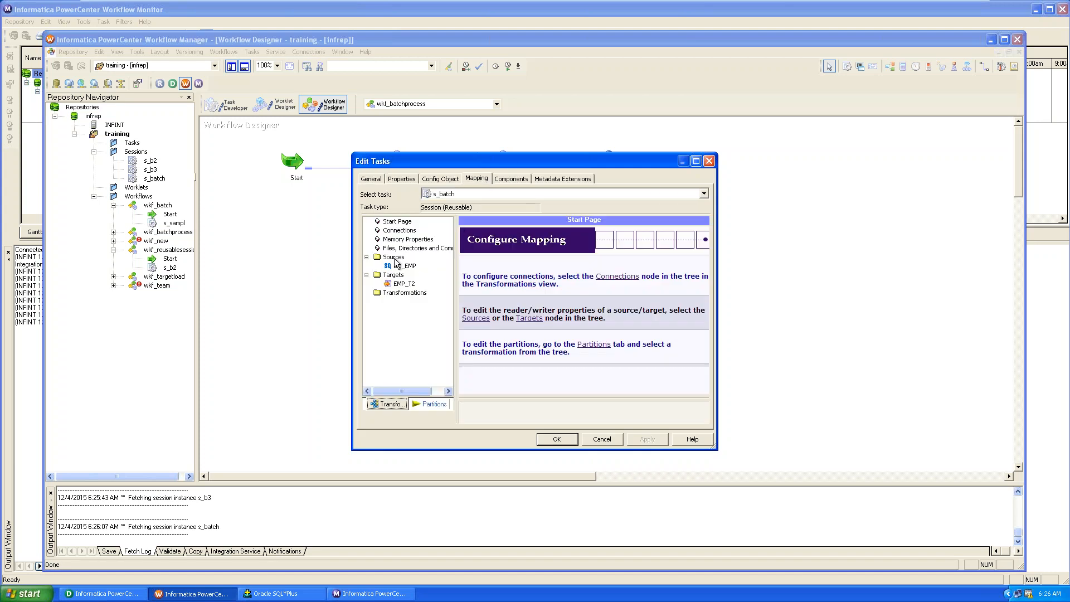
click(403, 284)
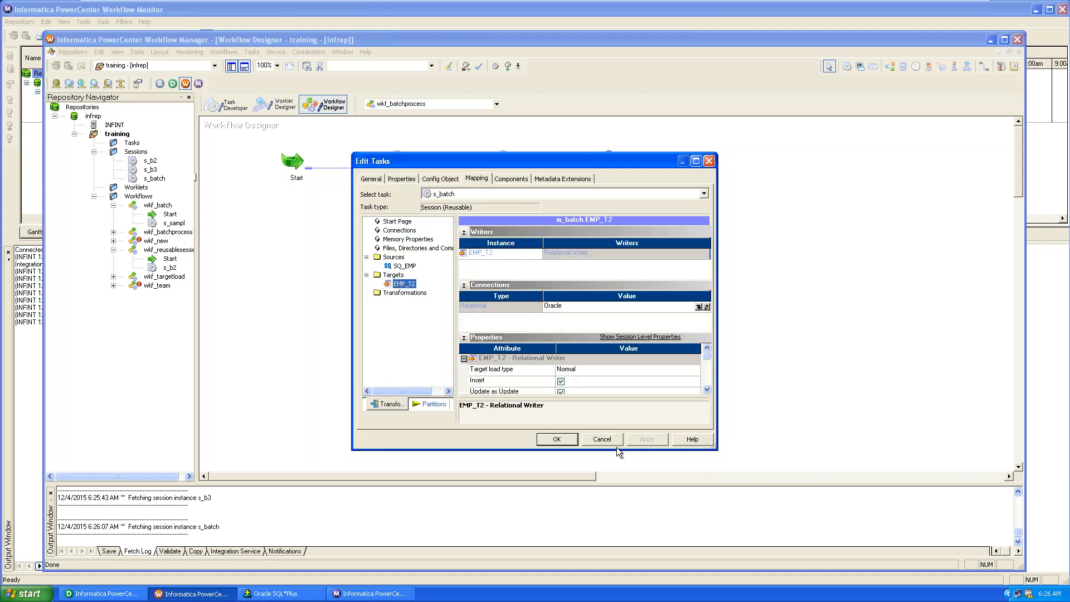
click(557, 440)
Save wkf_batchprocess to the repository and start the workflow.
click(570, 363)
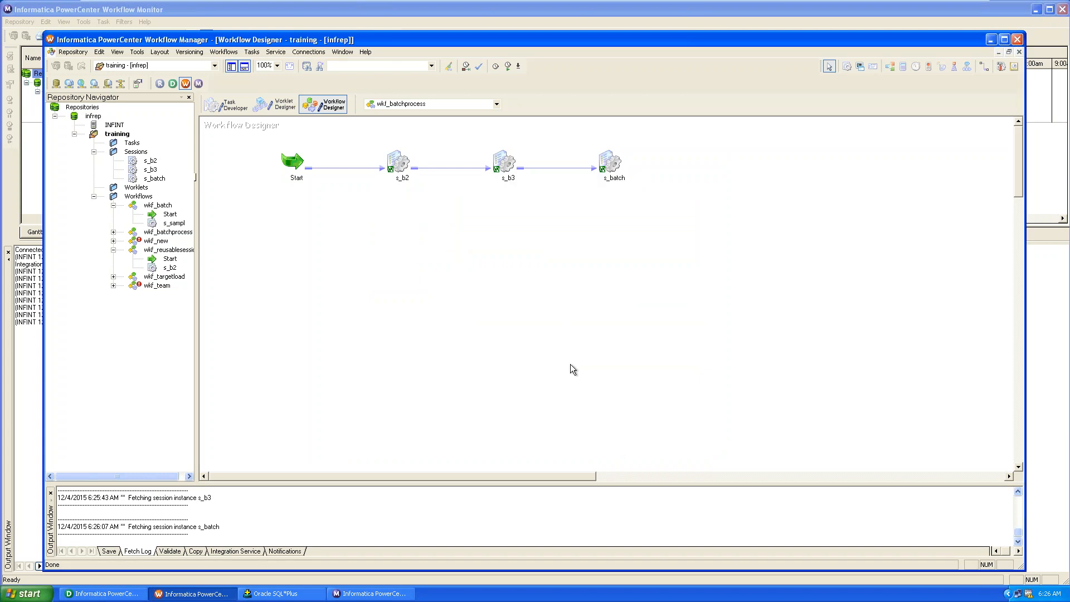
key(ctrl+s)
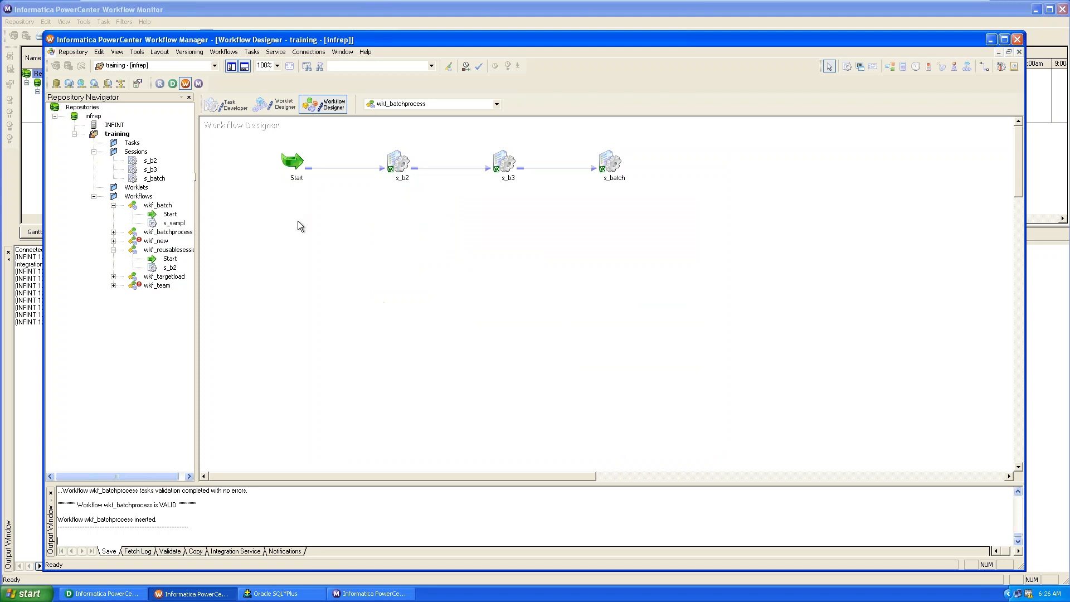
click(224, 52)
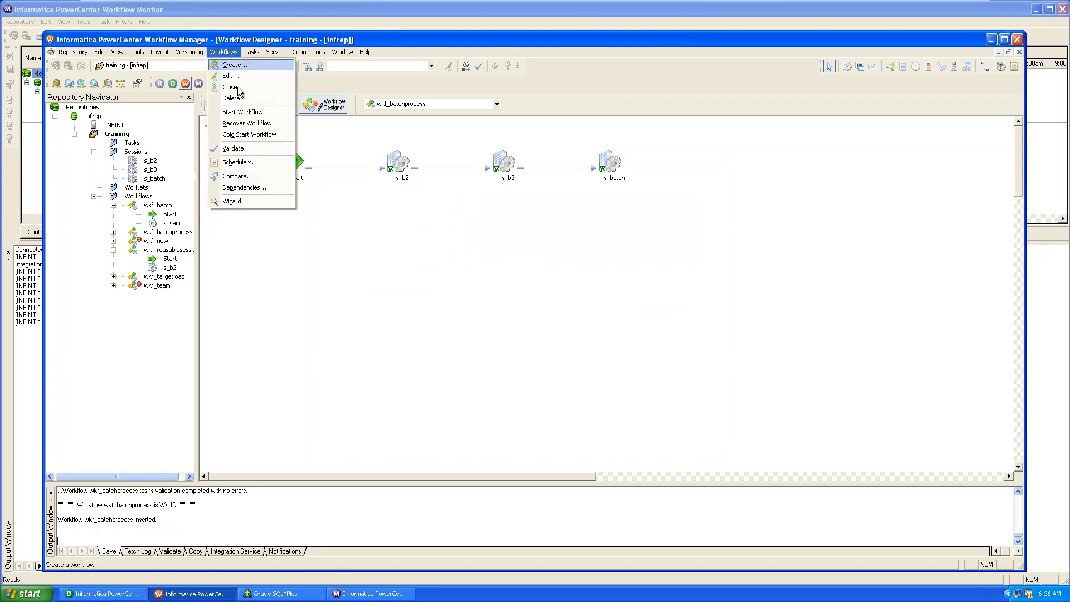
click(241, 112)
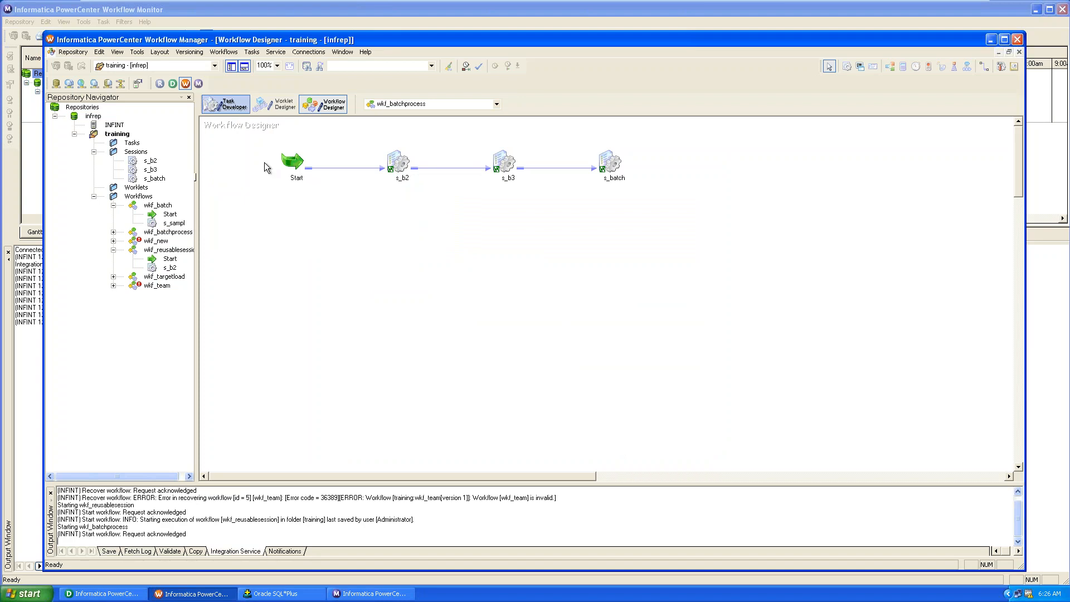
Switch to Workflow Monitor and widen the Name column until the full workflow names fit.
click(359, 595)
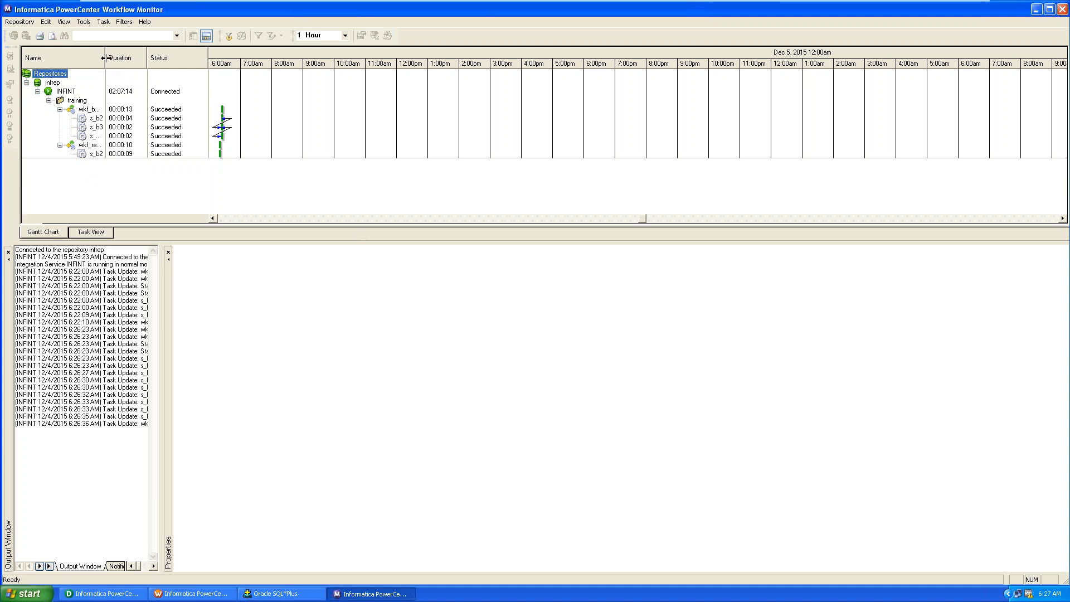
drag(105, 57, 136, 54)
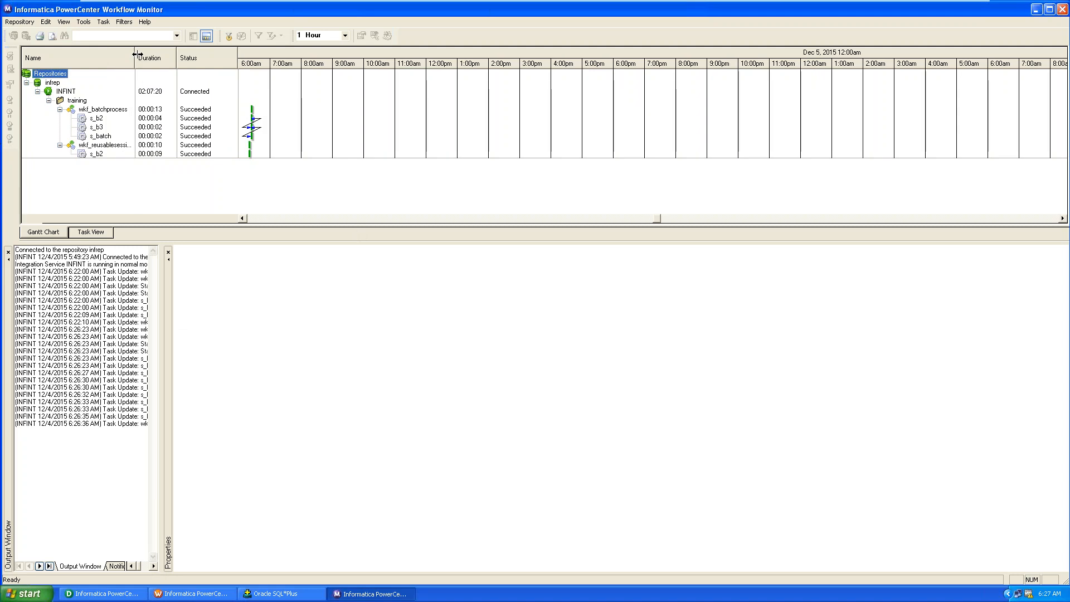
drag(137, 54, 158, 55)
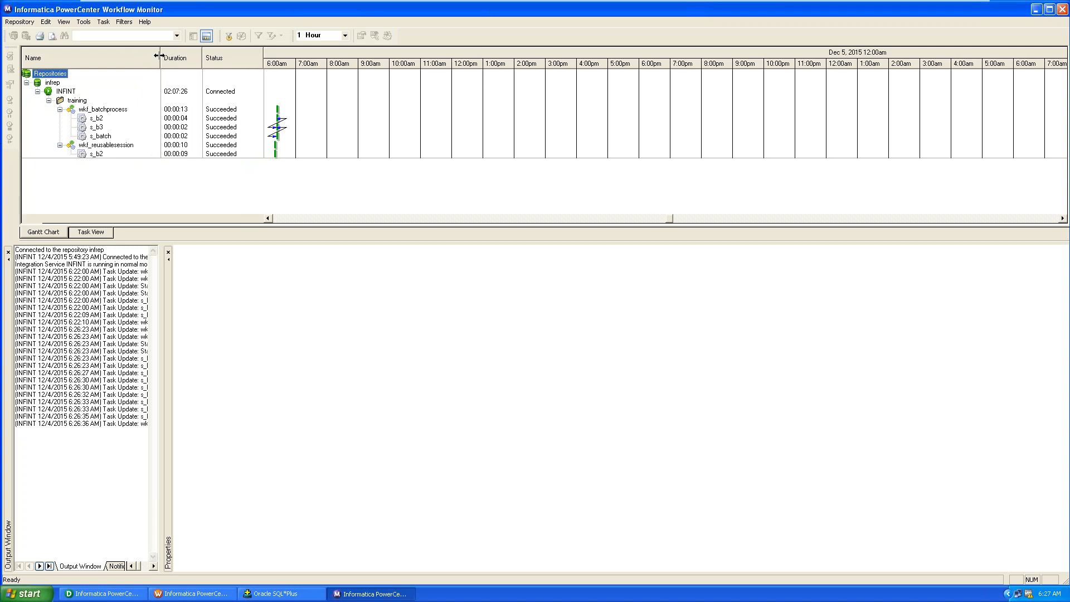
Review the task details and source/target statistics of s_b2, s_b3 and s_batch in the wkf_batchprocess run.
click(96, 118)
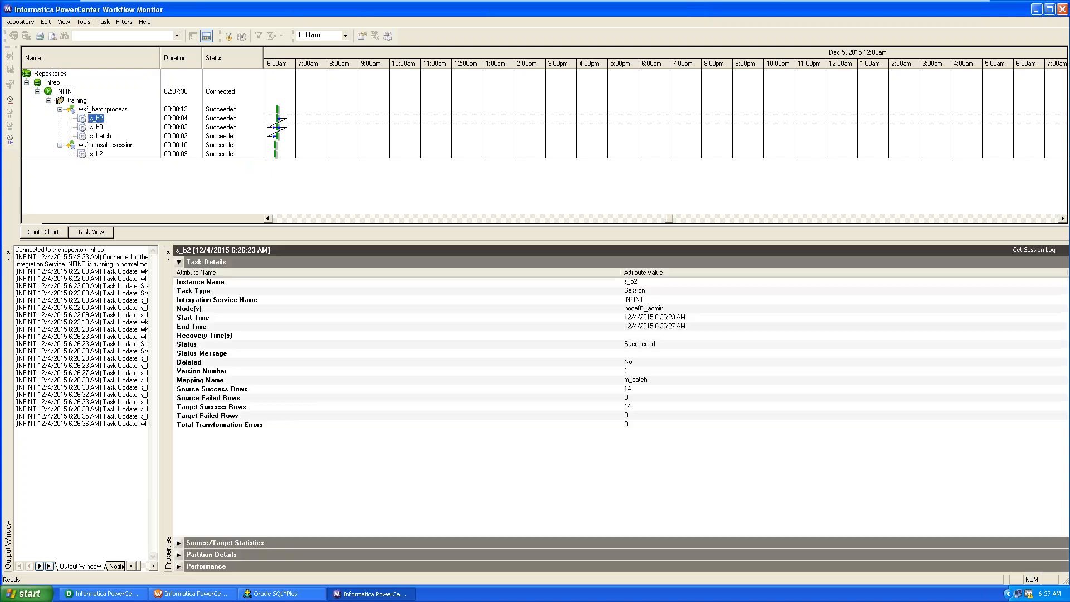
click(181, 543)
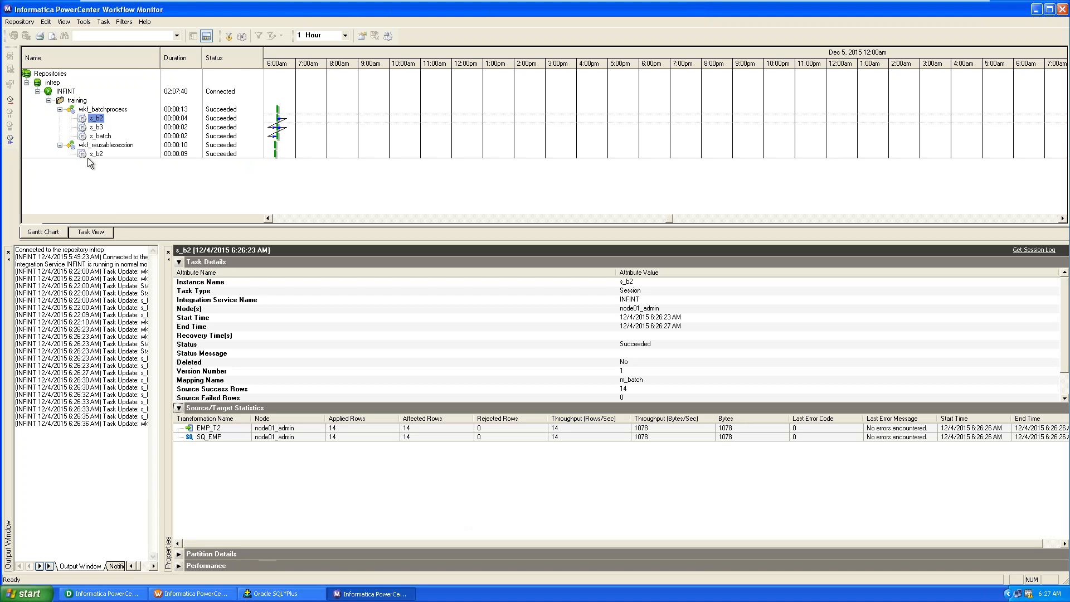
click(98, 127)
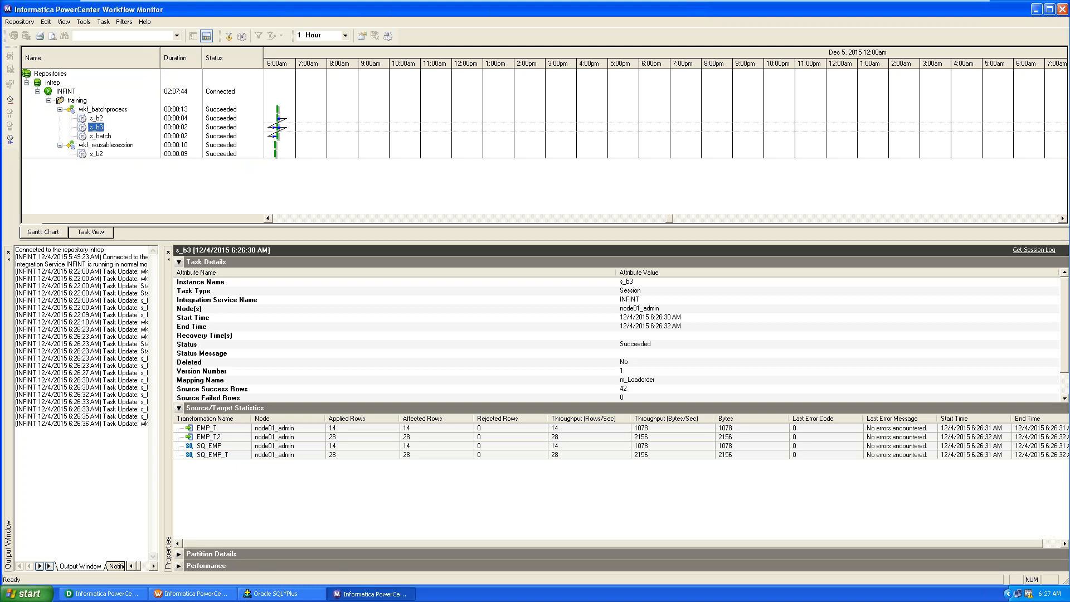
click(102, 137)
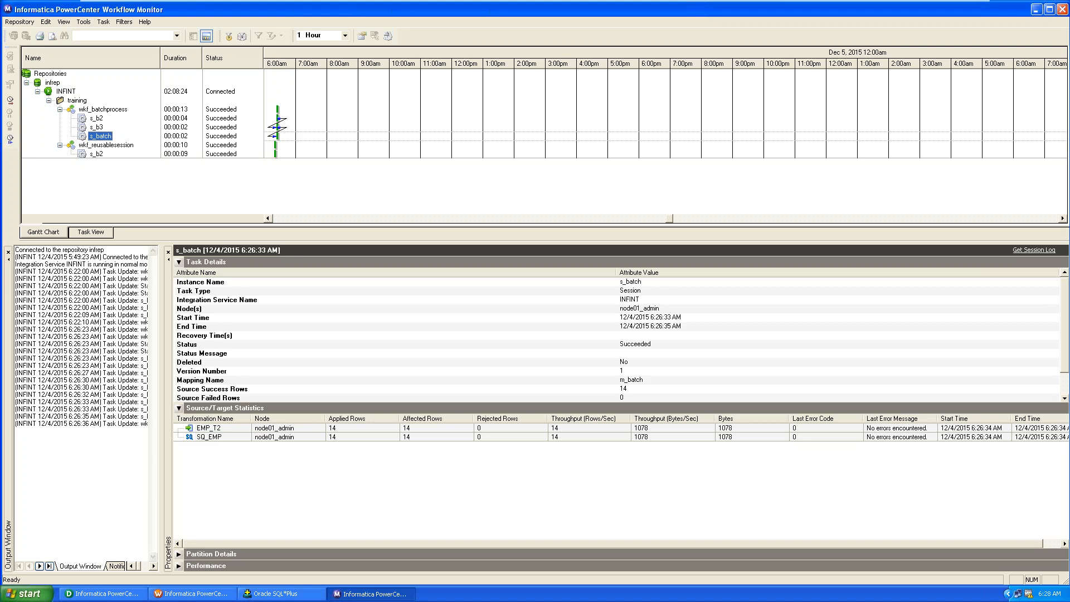
Switch back to Workflow Manager and close wkf_batchprocess in the Workflow Designer.
click(190, 594)
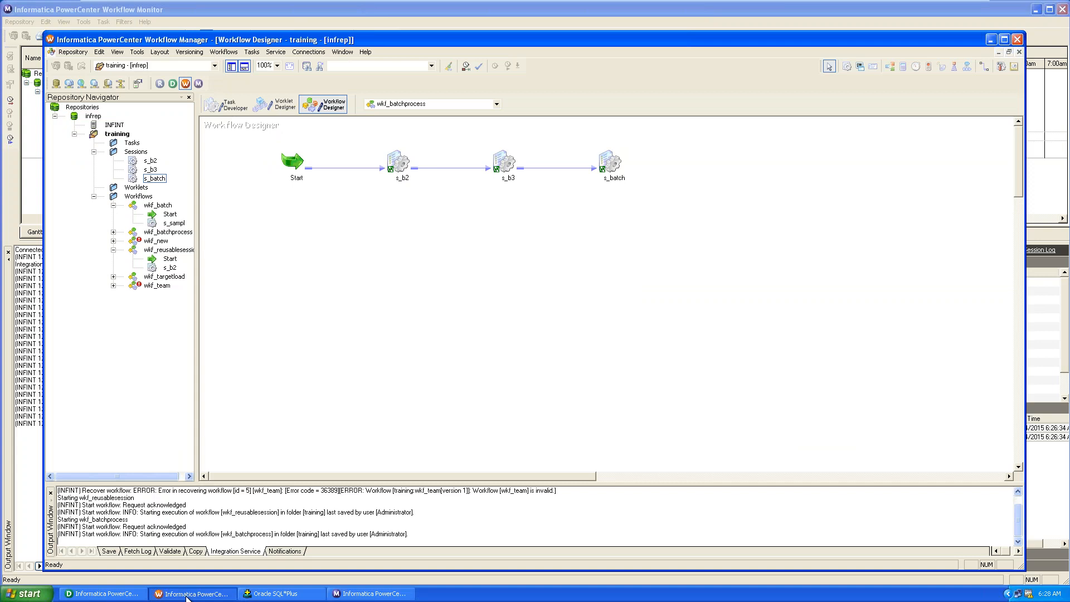
click(266, 350)
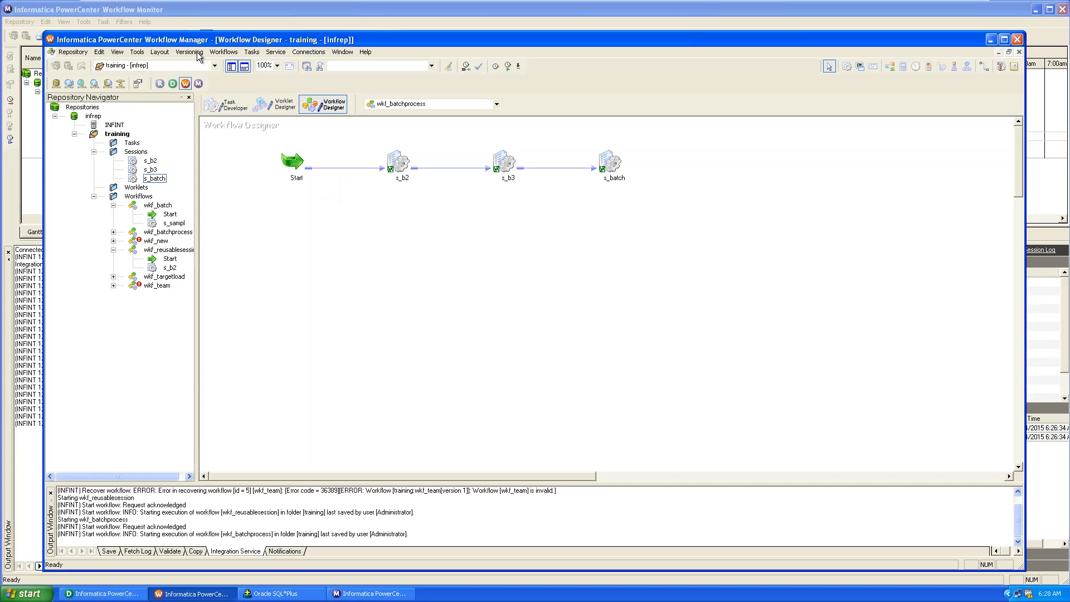
click(224, 52)
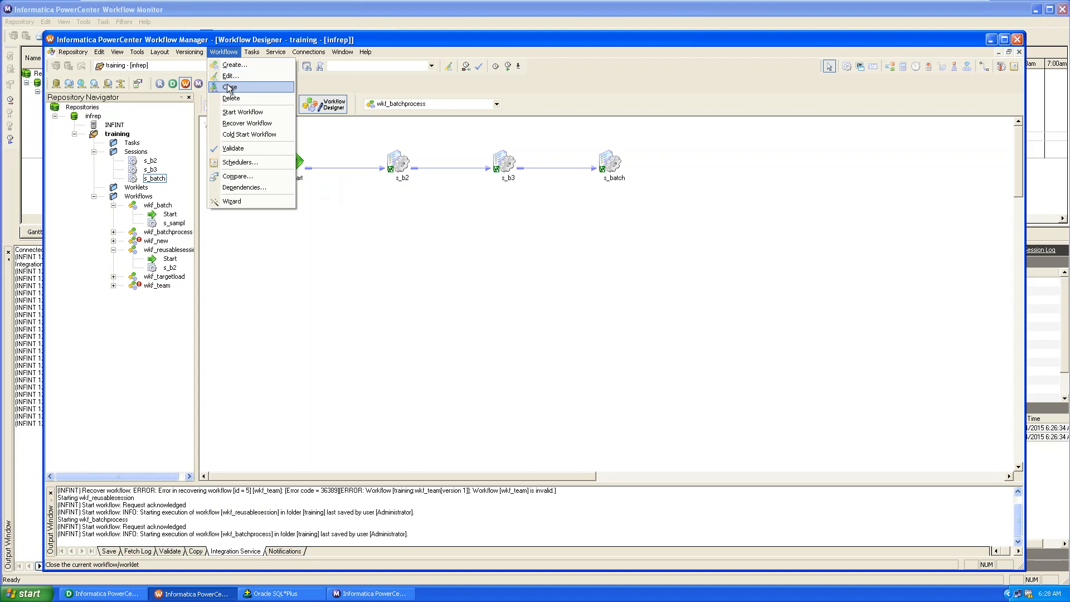
click(228, 87)
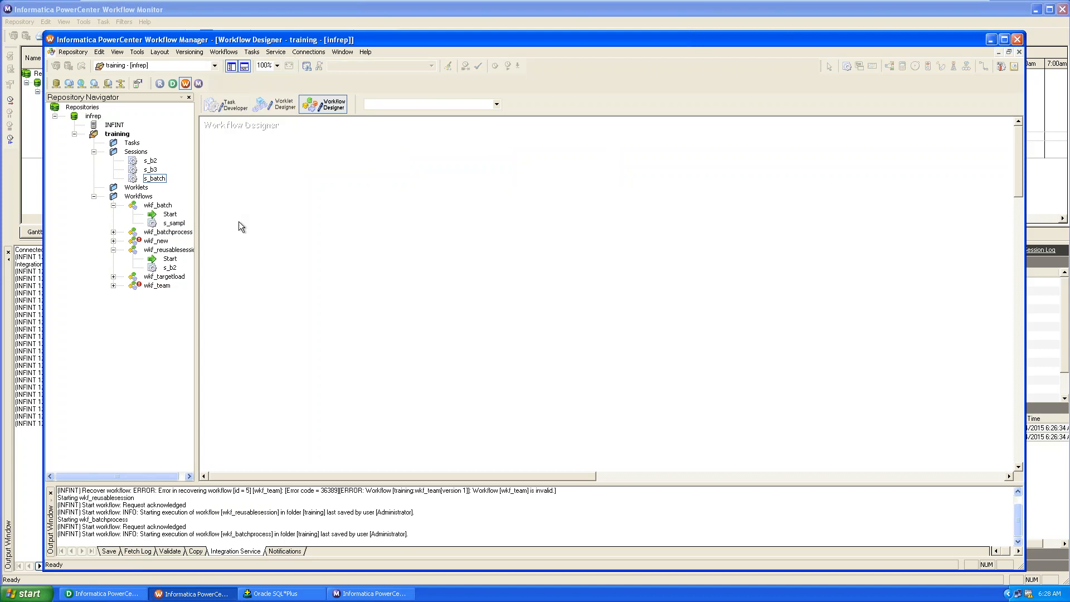
Create a new workflow named wkf_parallelbatch on the INFINT integration service.
click(236, 52)
click(230, 64)
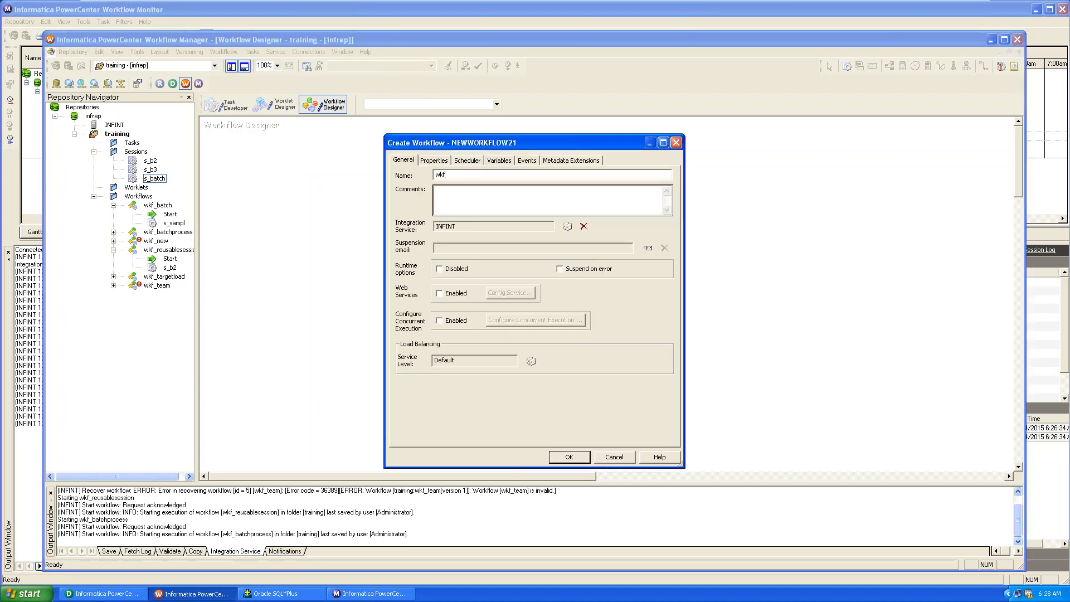
text(parallelpro)
key(BackSpace)
key(BackSpace)
key(BackSpace)
text(batch)
click(437, 248)
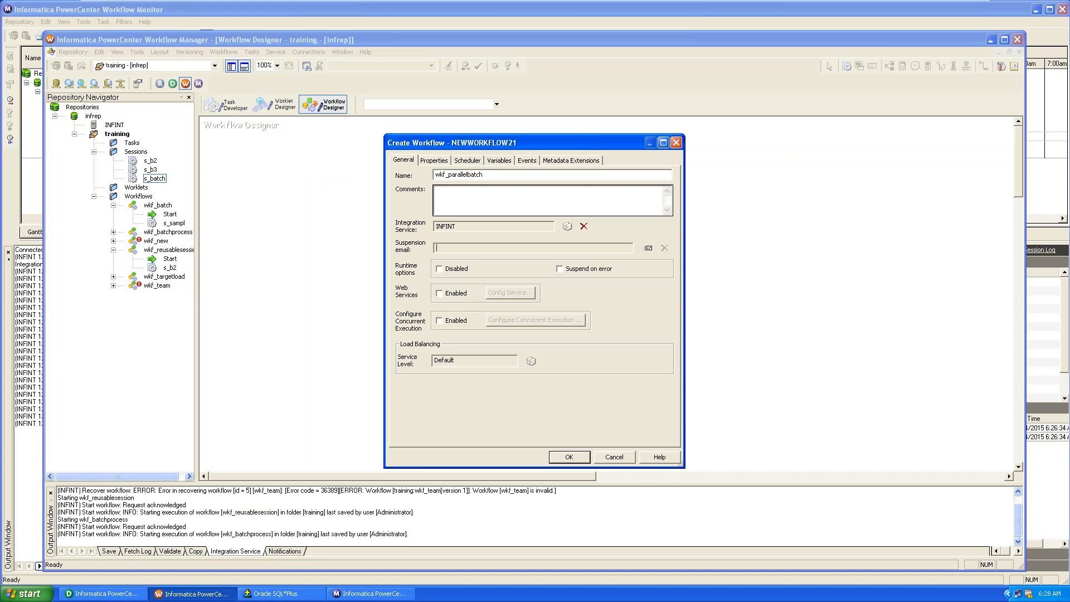
click(583, 459)
click(495, 334)
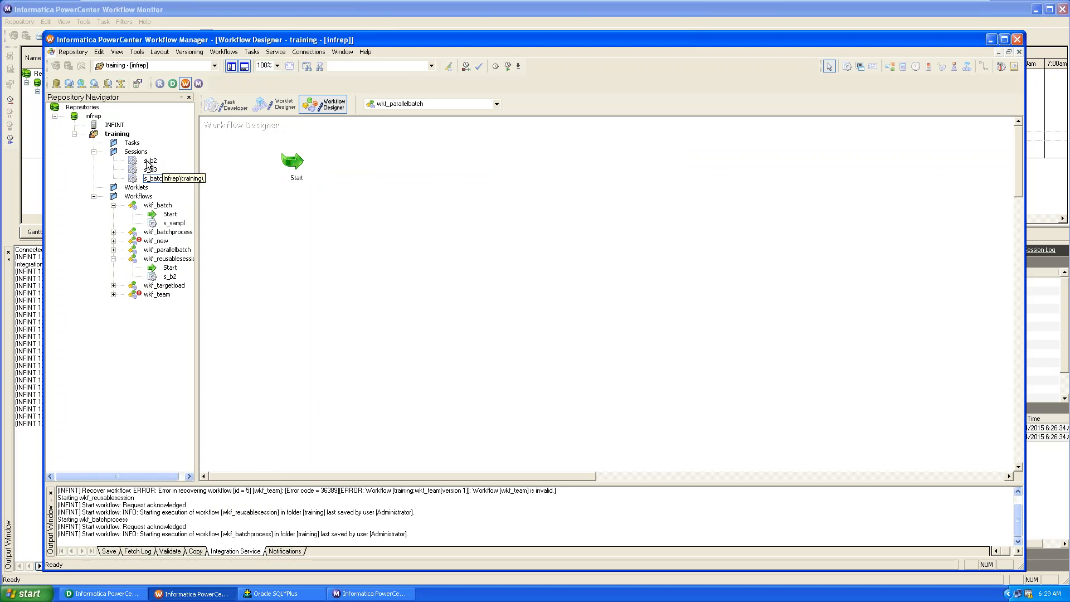
Add the reusable sessions s_b2, s_b3 and s_batch to wkf_parallelbatch.
drag(149, 164, 390, 167)
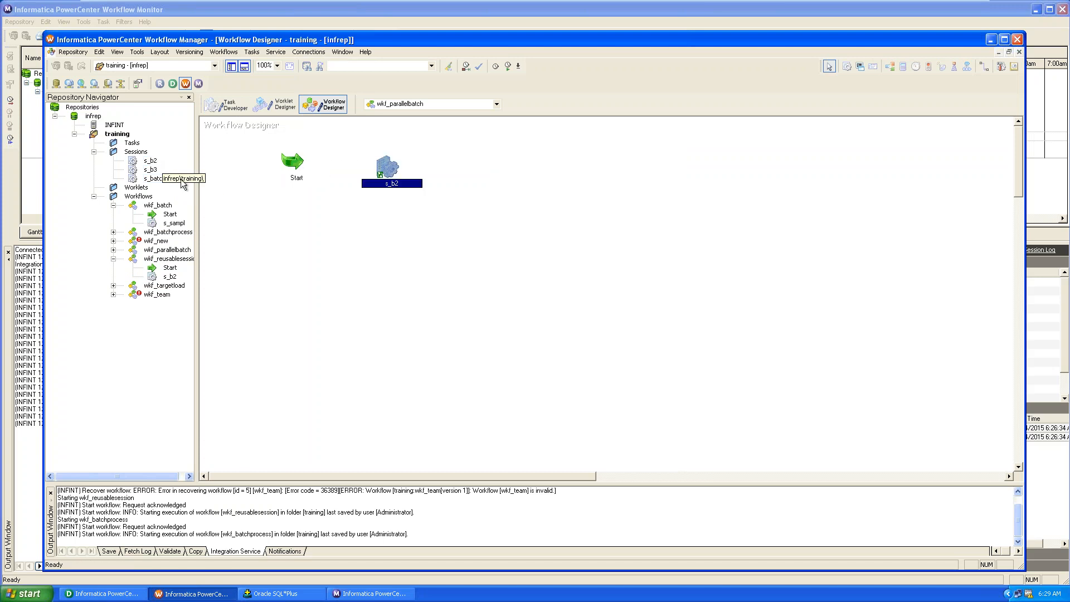
drag(151, 169, 526, 188)
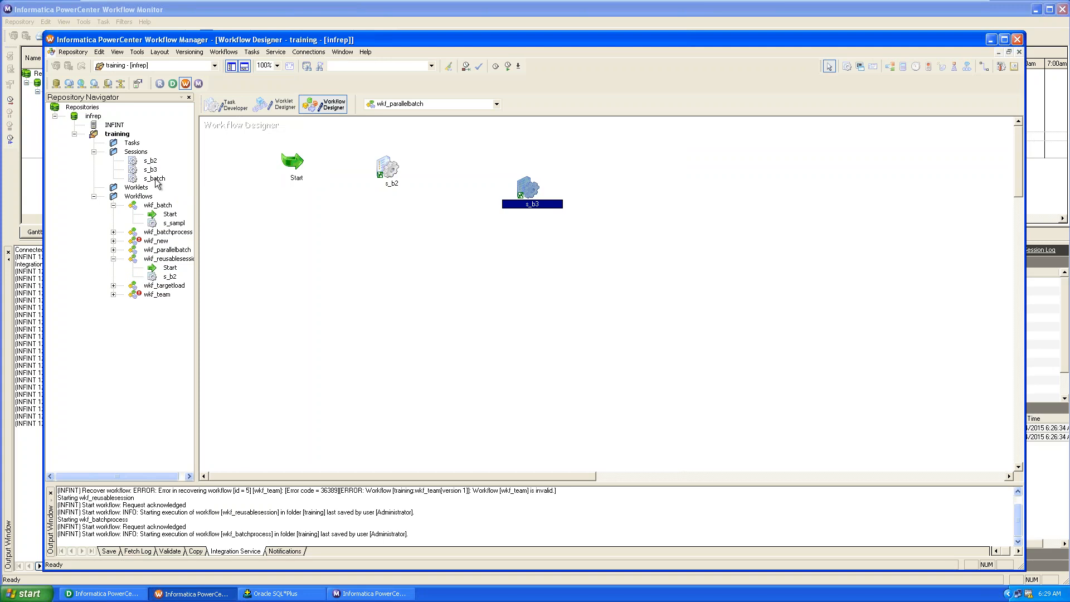
click(155, 179)
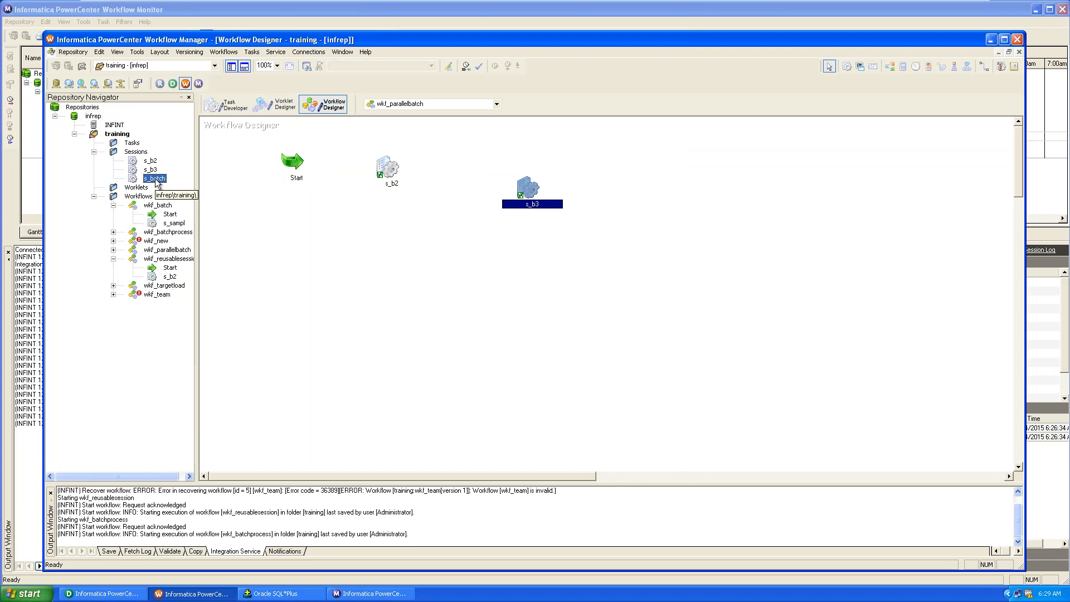
drag(156, 181, 723, 234)
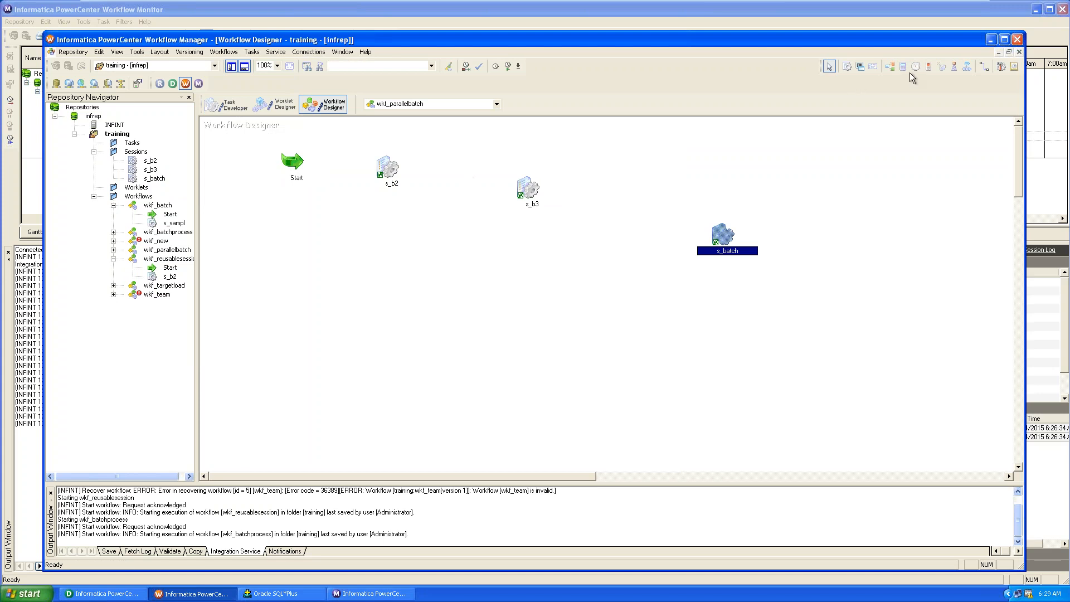
Link the Start task directly to each of s_b2, s_b3 and s_batch so the sessions run in parallel.
click(983, 66)
drag(304, 160, 385, 170)
drag(304, 164, 527, 190)
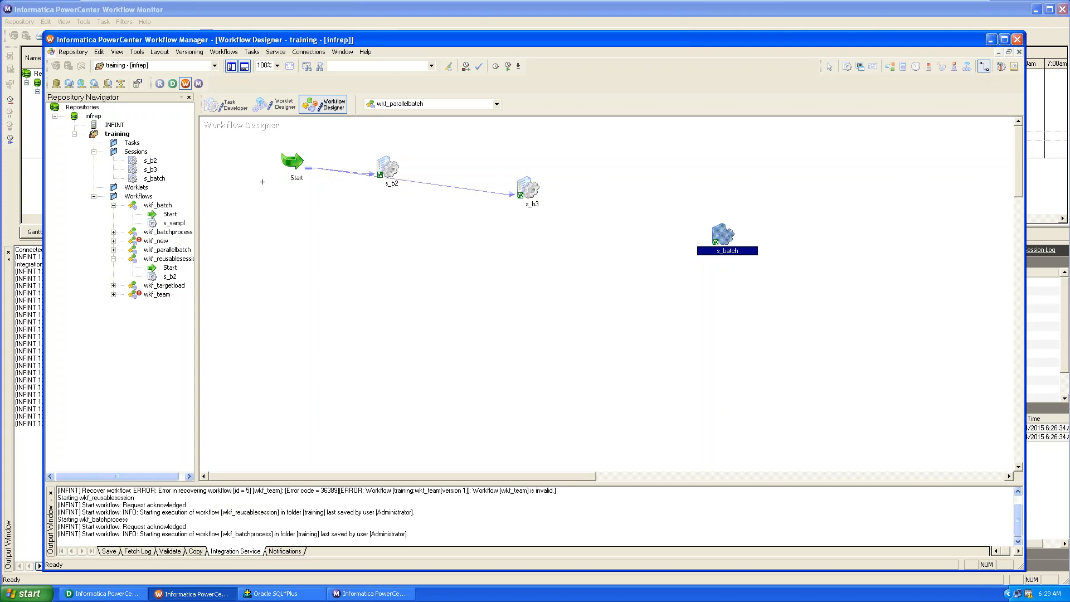
drag(298, 166, 720, 238)
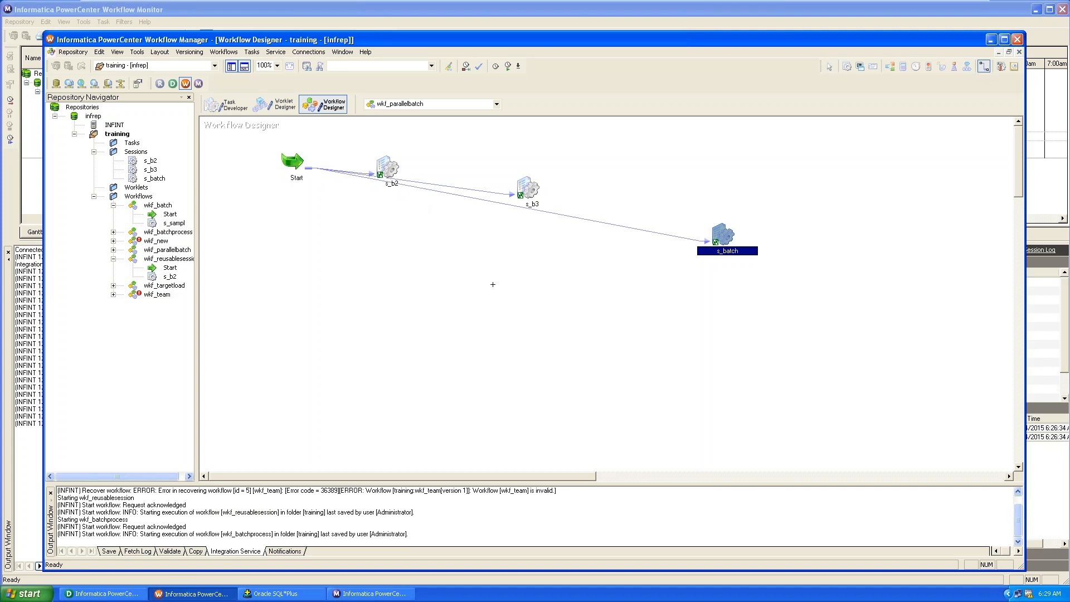
key(Escape)
Arrange the workflow's tasks horizontally and save wkf_parallelbatch to the repository.
right_click(511, 294)
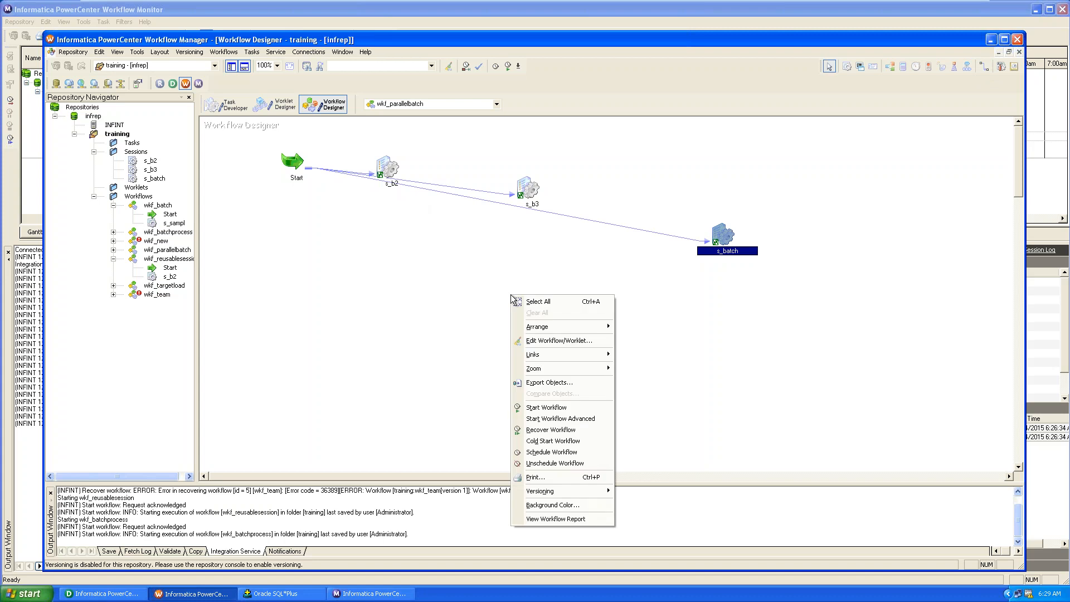
mouse_move(537, 327)
click(641, 327)
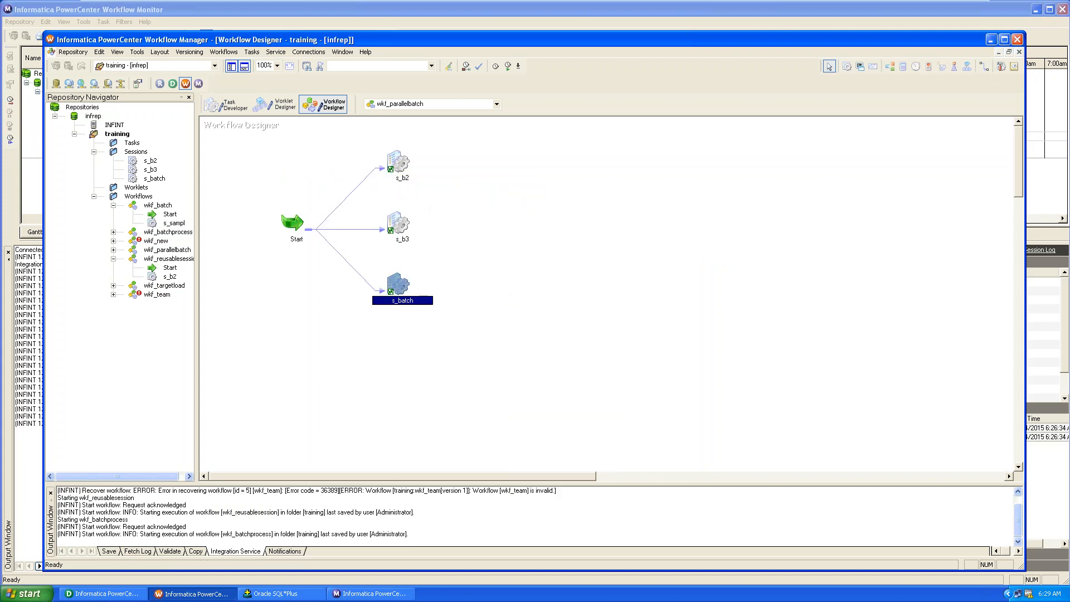
key(ctrl+s)
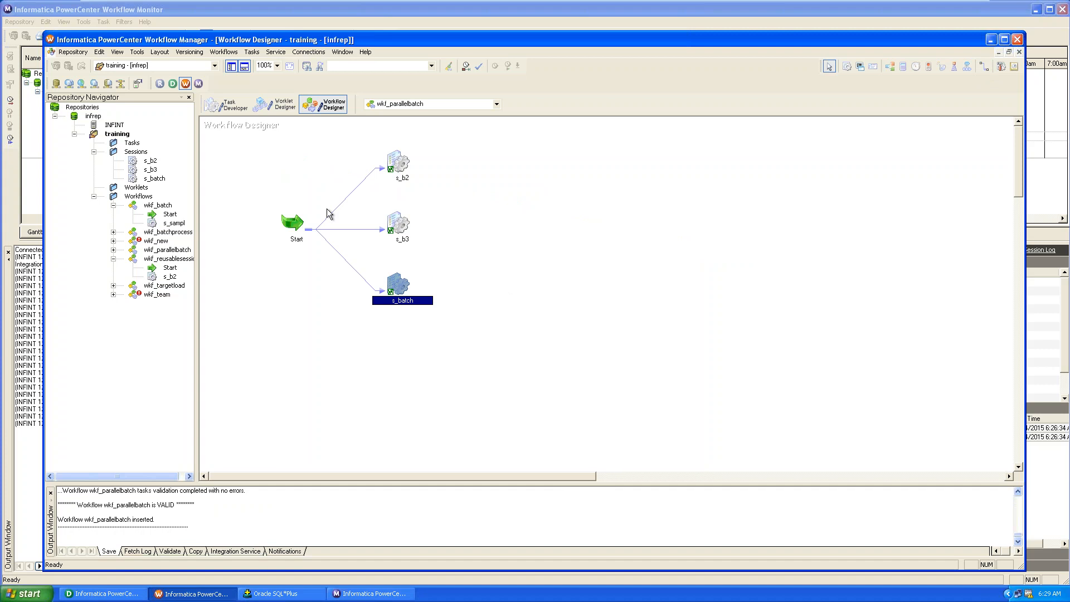
click(225, 53)
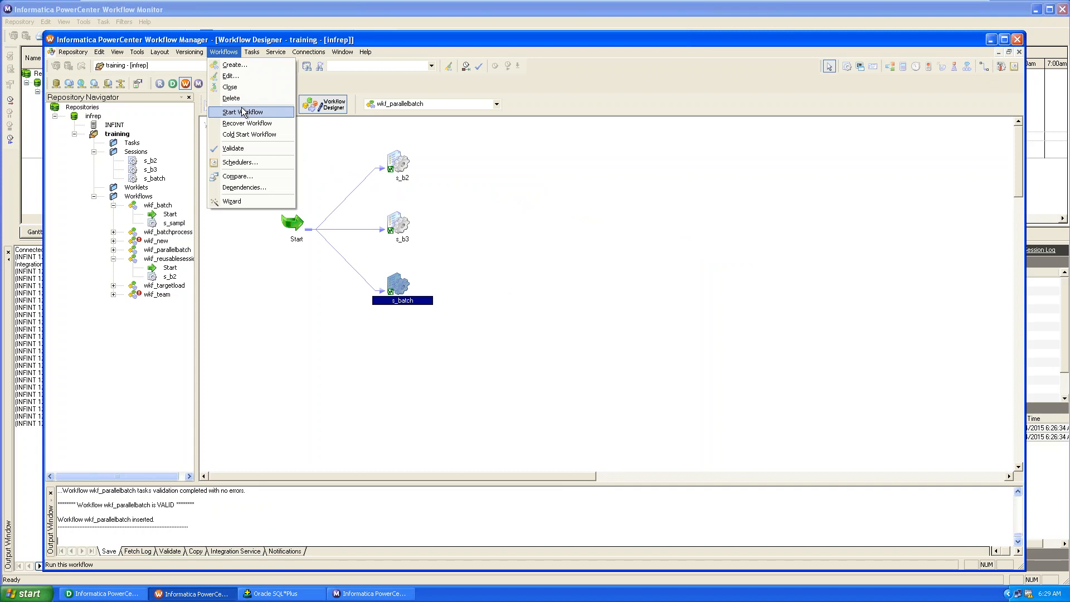
click(530, 283)
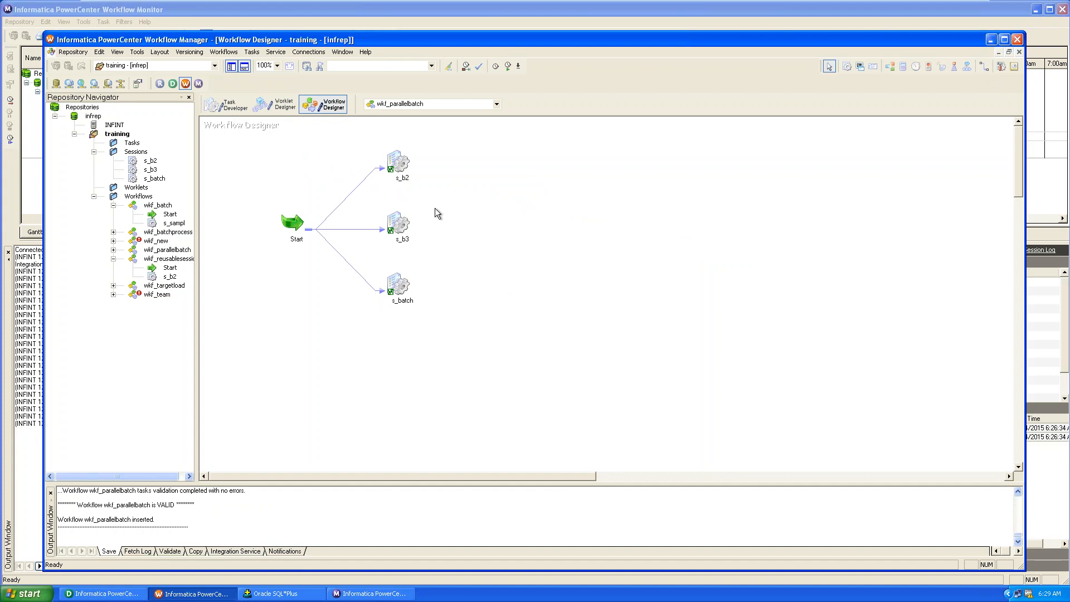
Set the target load type of EMP_T2 to Normal in the mapping settings of session s_b2.
click(400, 170)
double_click(400, 170)
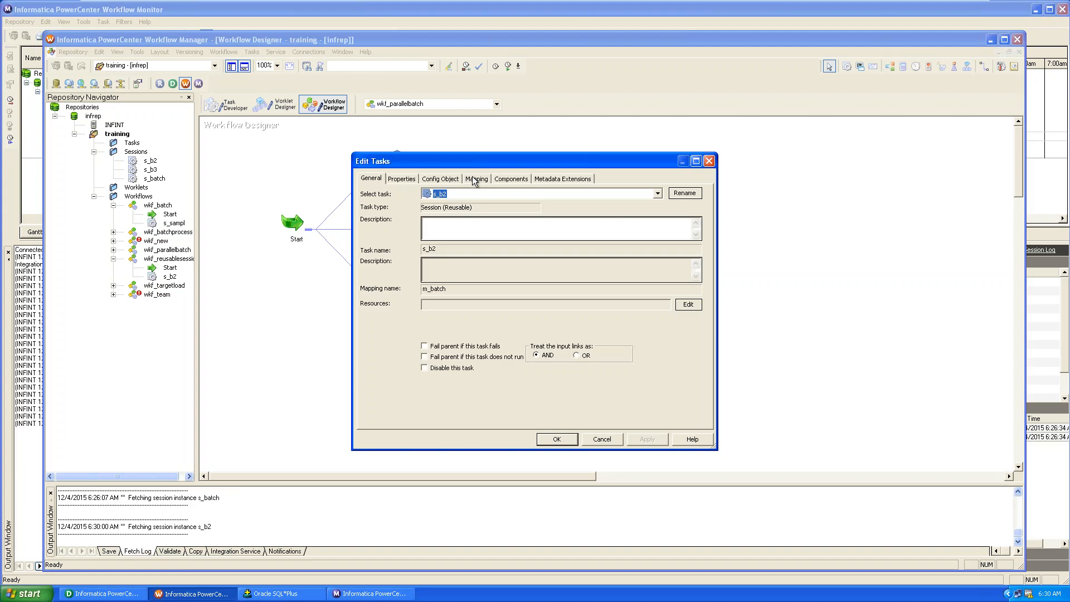
click(476, 179)
click(396, 284)
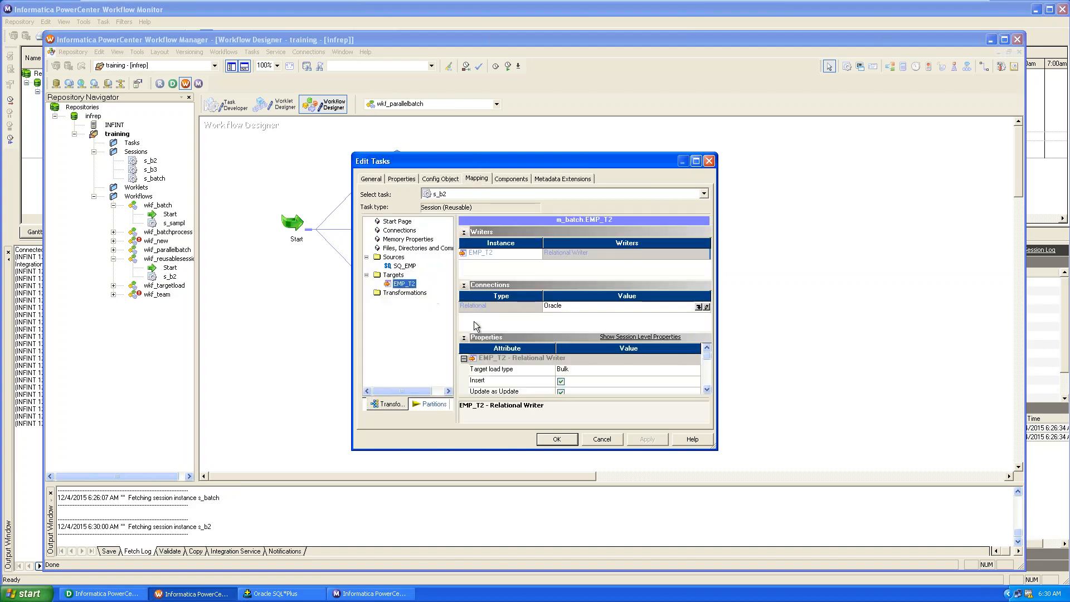
click(587, 368)
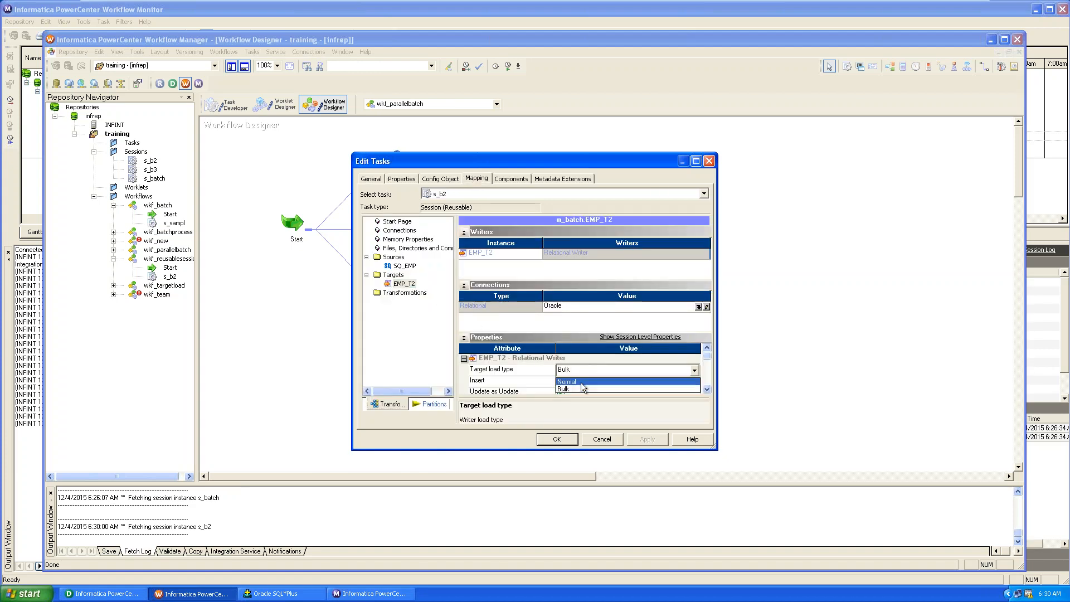
click(581, 382)
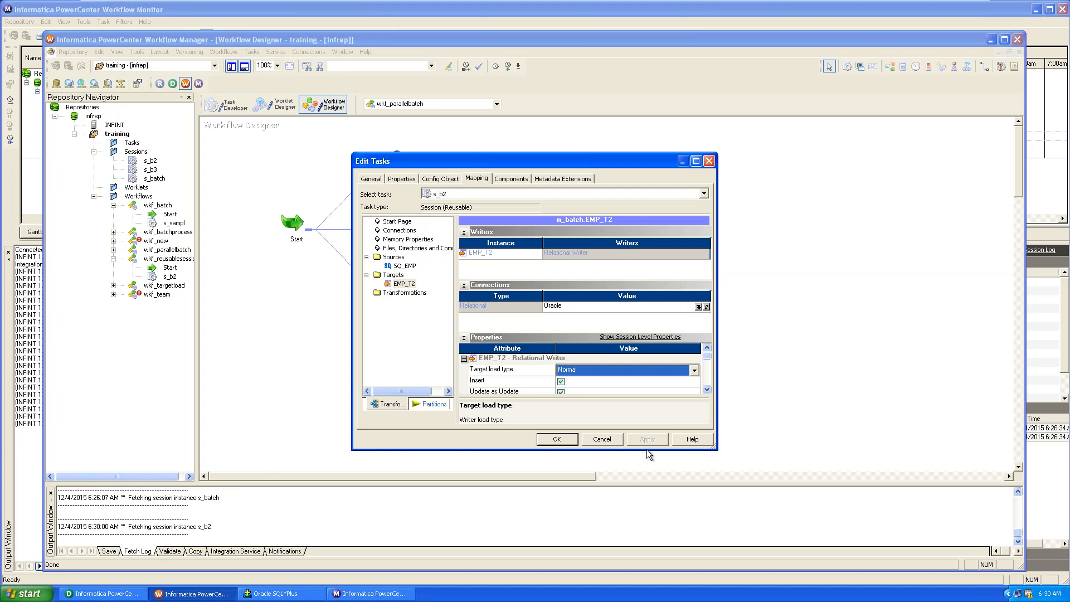
click(556, 440)
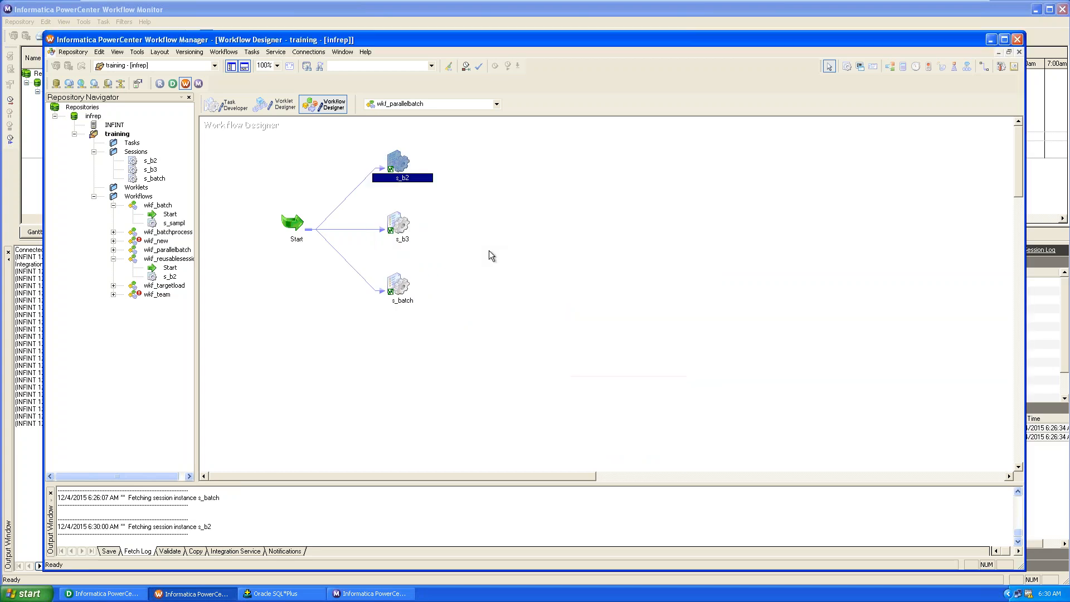
Set the target load type of both EMP_T and EMP_T2 to Normal in session s_b3's mapping settings.
click(402, 235)
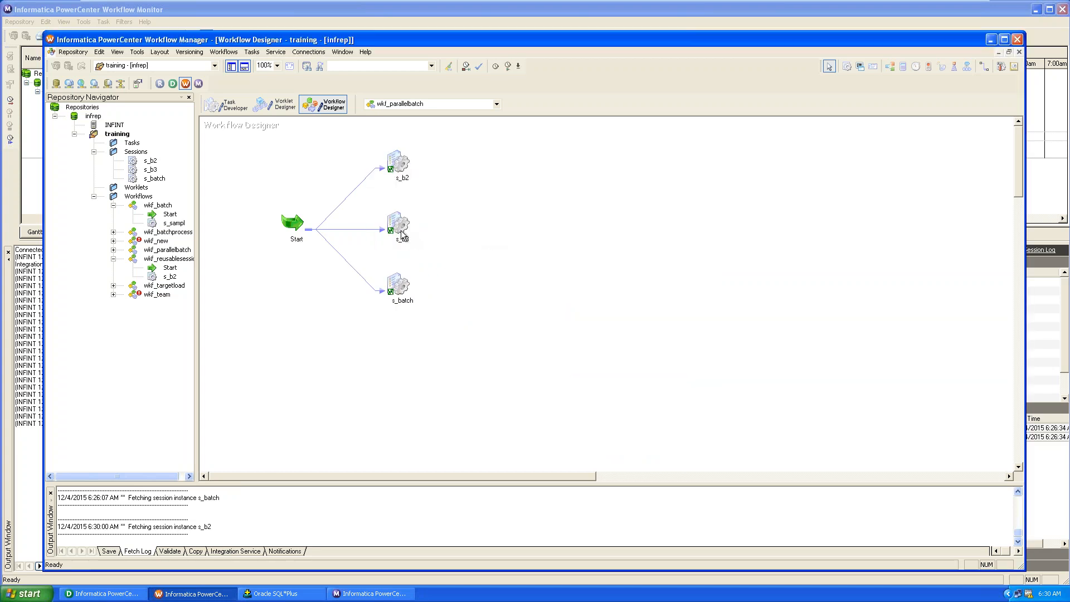
double_click(398, 229)
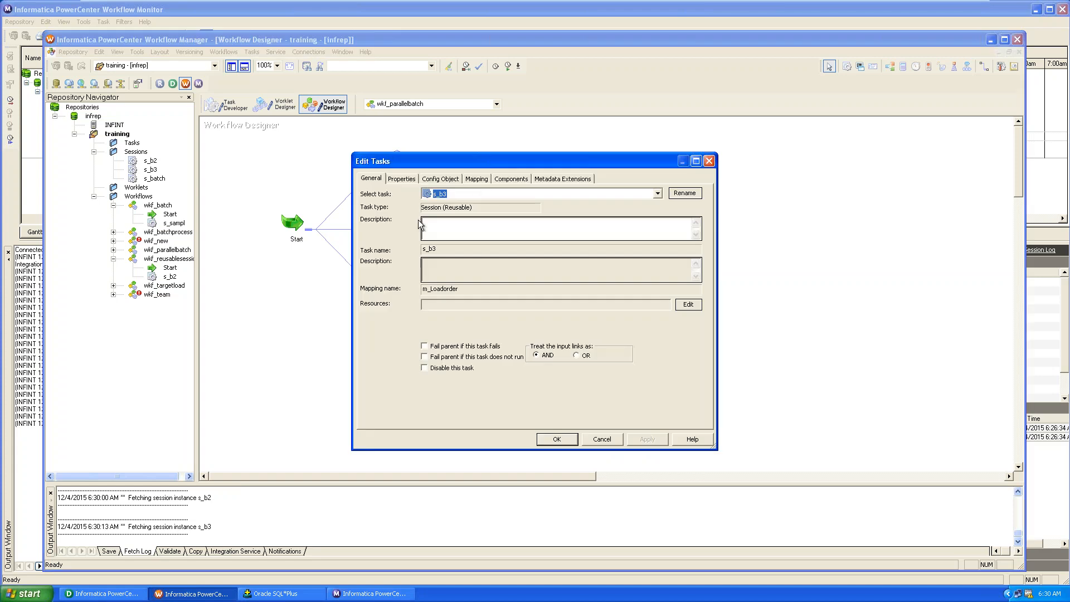
click(477, 179)
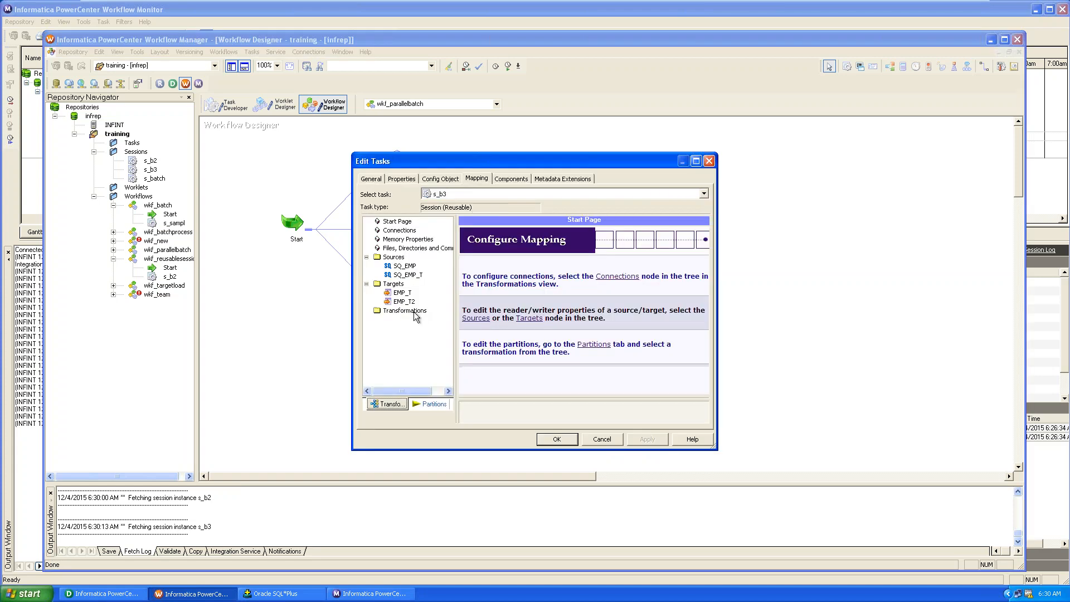
click(407, 293)
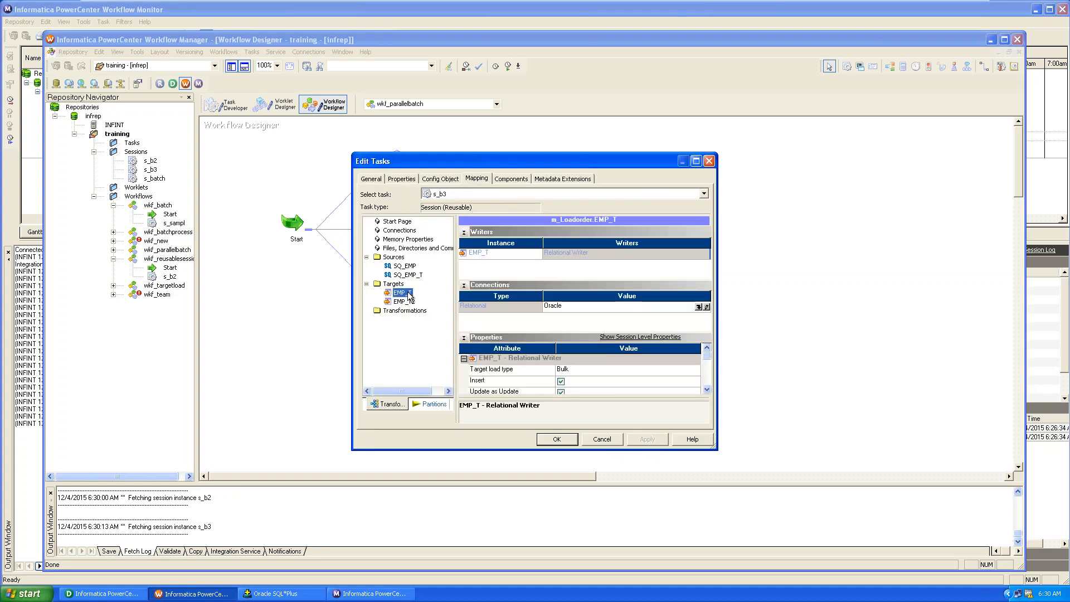
click(629, 370)
click(623, 380)
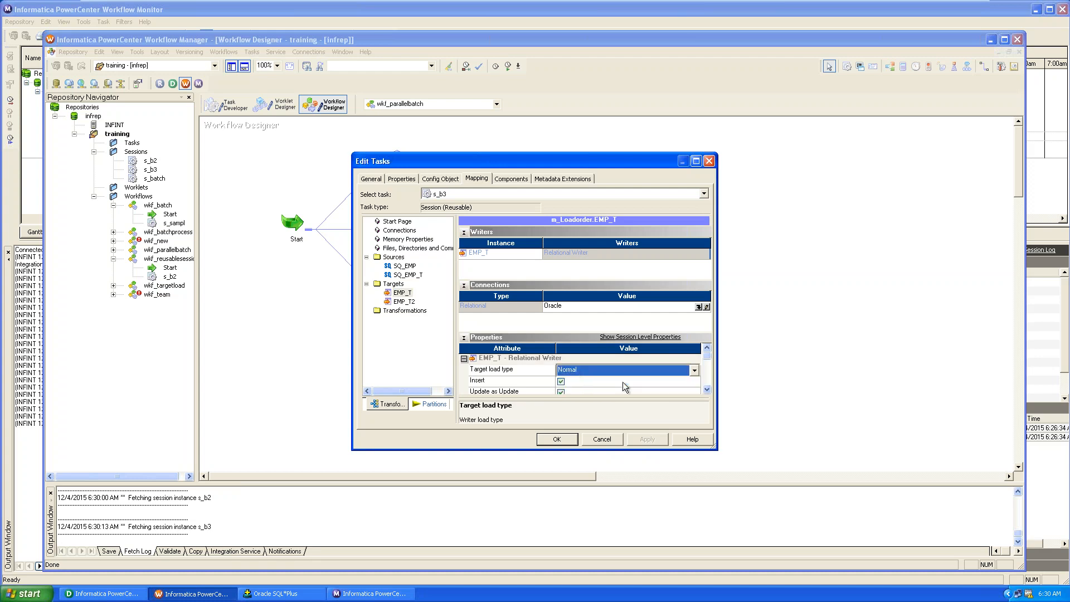
click(404, 301)
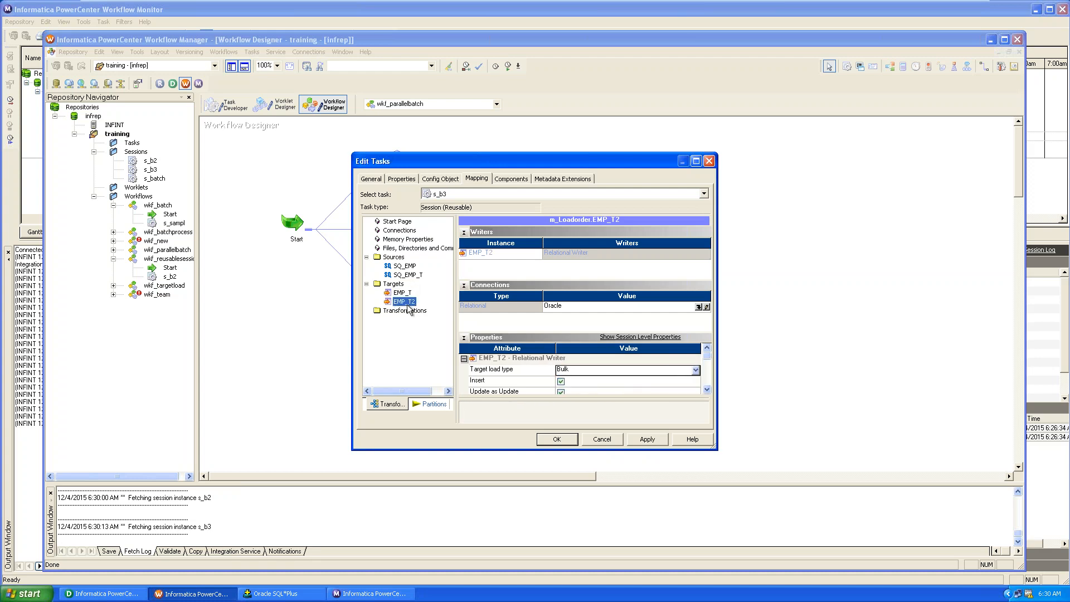
click(594, 368)
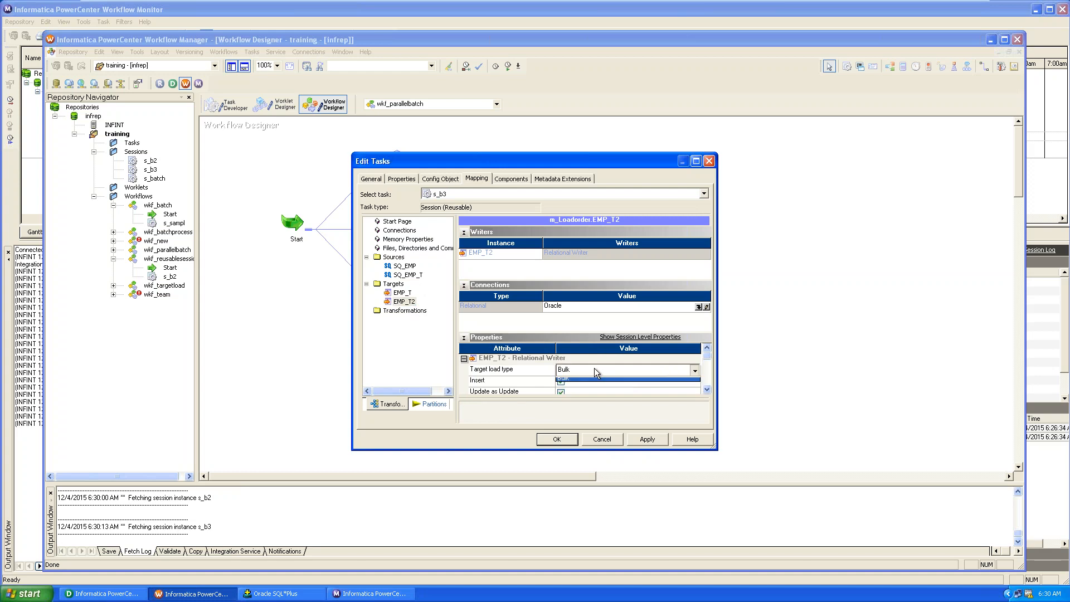
click(595, 381)
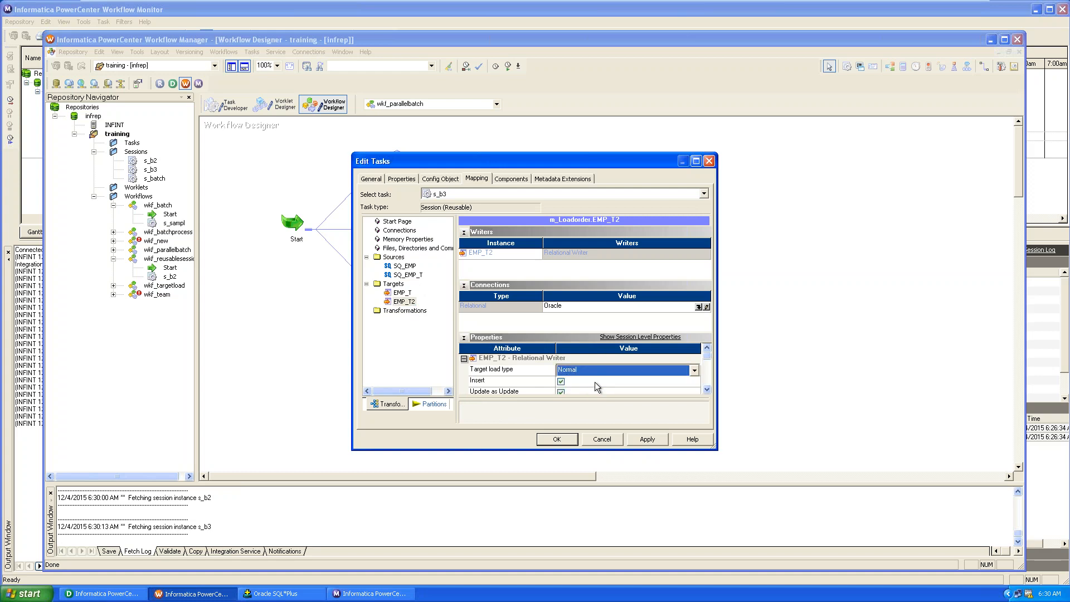
click(636, 441)
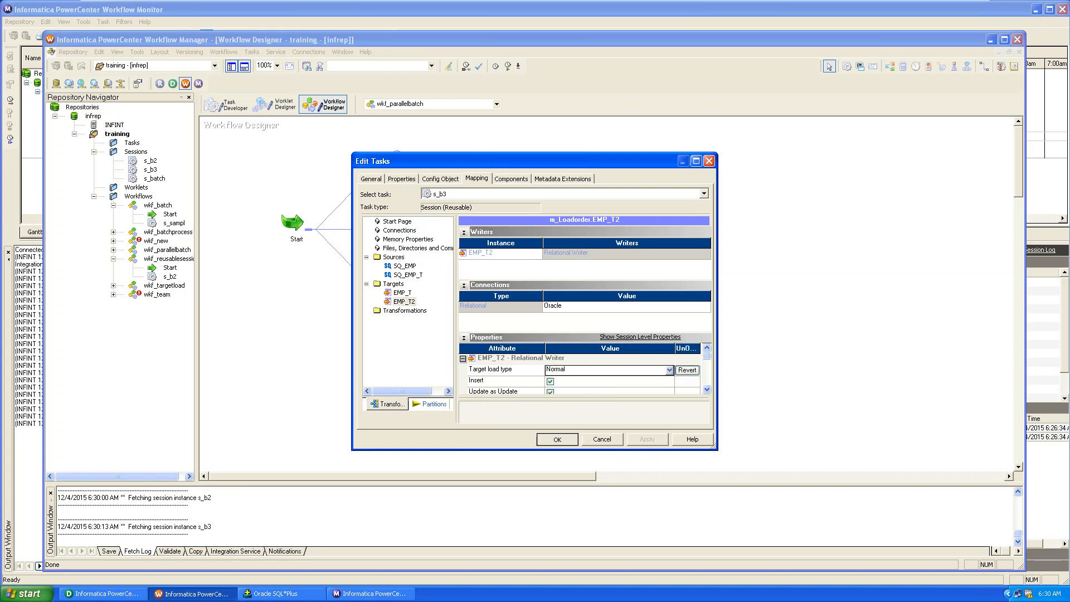
click(573, 440)
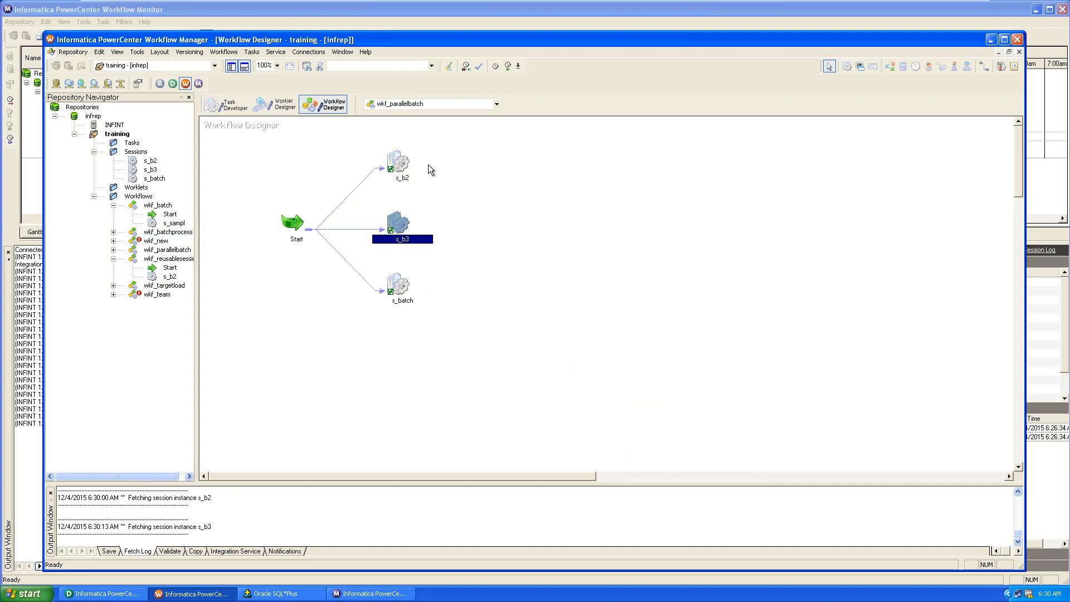
Check the target load type of EMP_T2 in session s_batch's mapping settings.
double_click(395, 288)
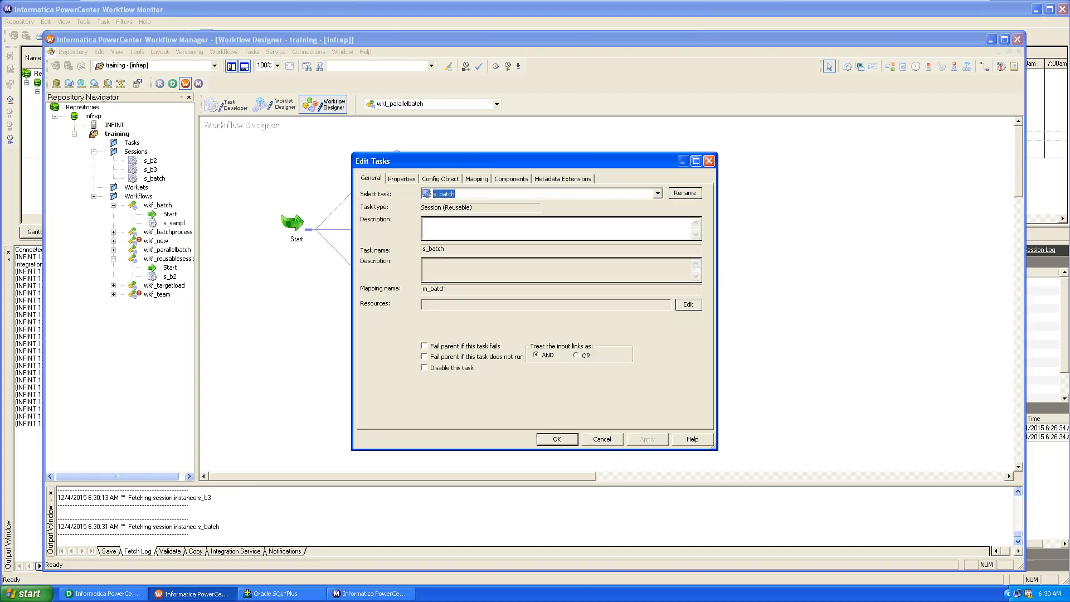
click(477, 179)
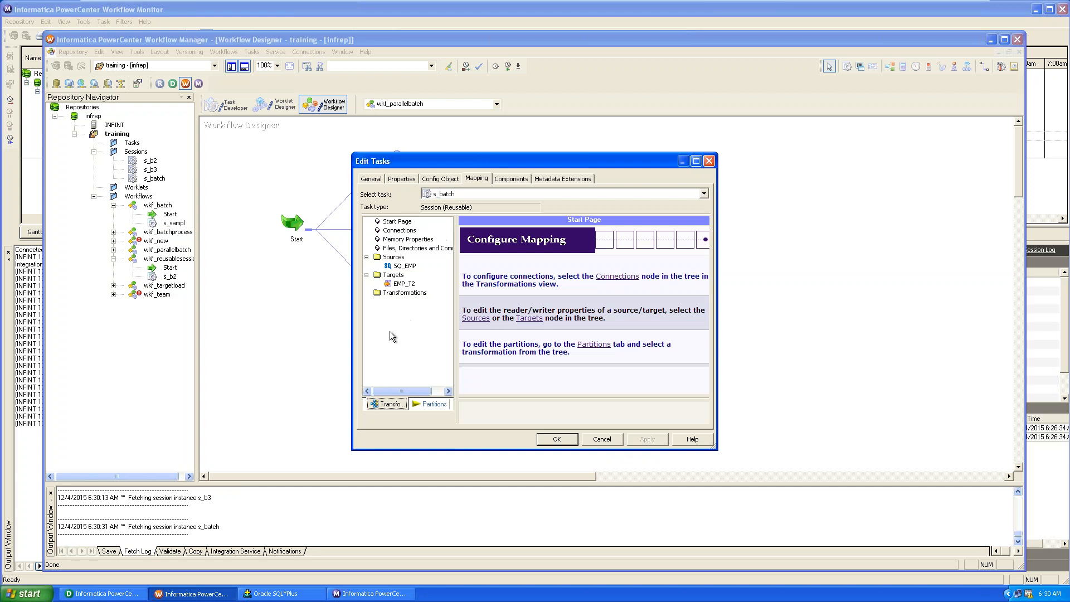
click(406, 285)
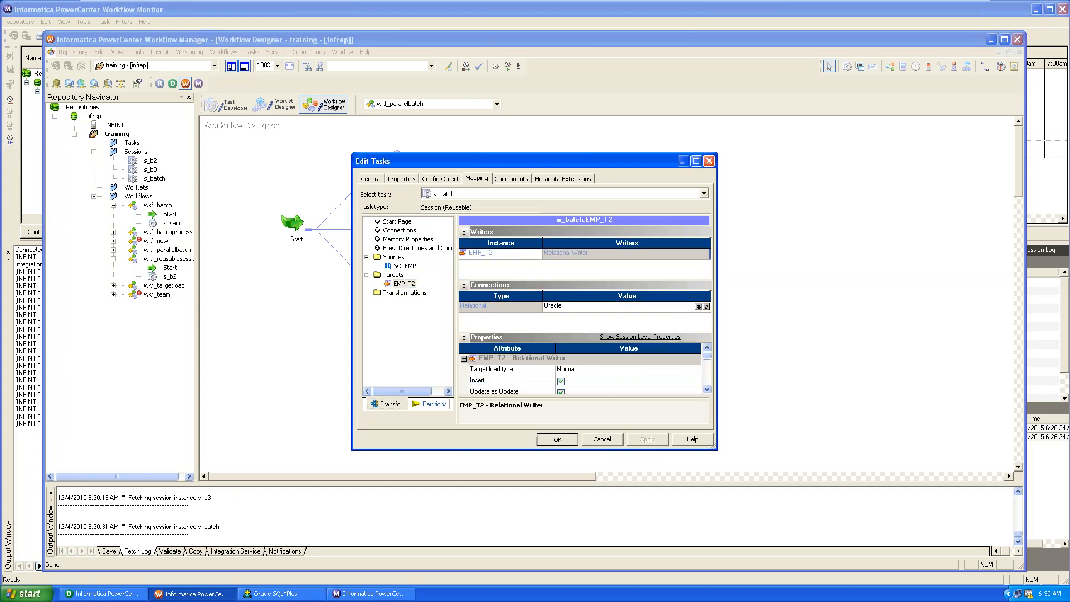
click(569, 439)
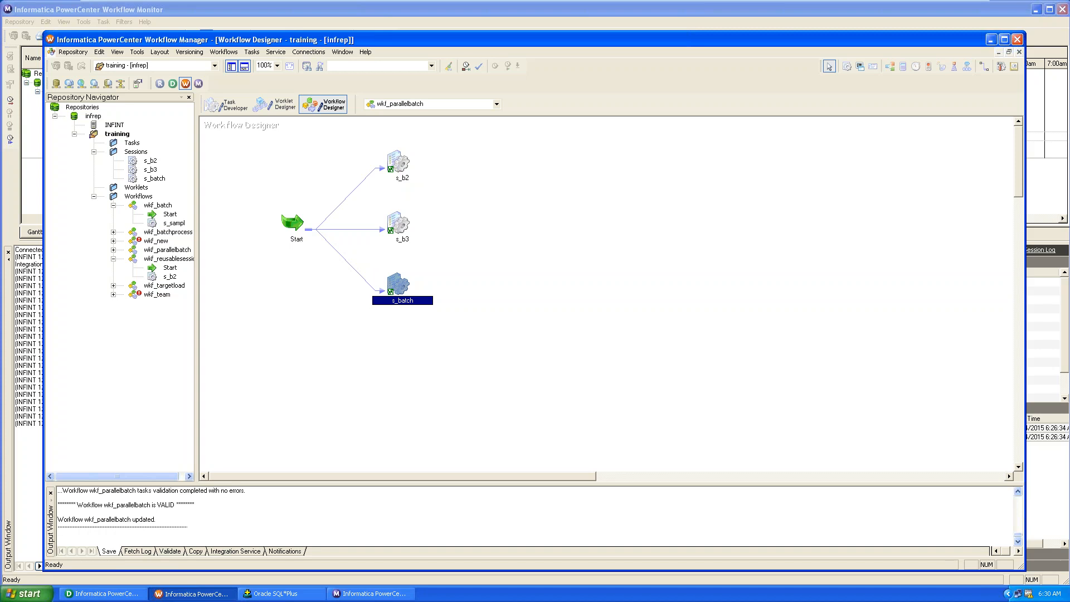
Save the edited wkf_parallelbatch to the repository and start the workflow.
key(ctrl+s)
key(Return)
click(224, 52)
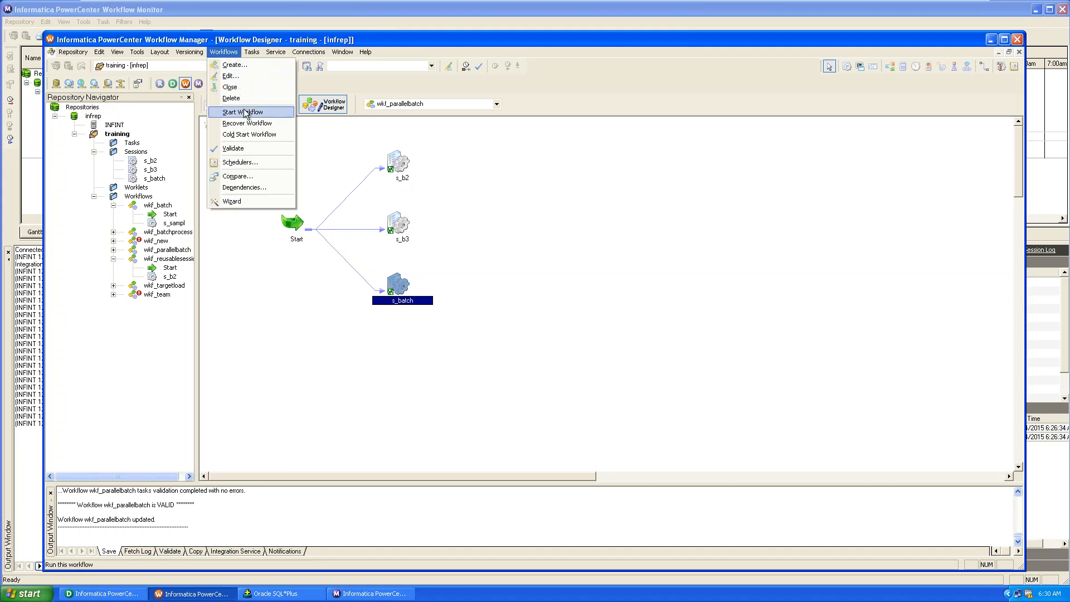
click(239, 112)
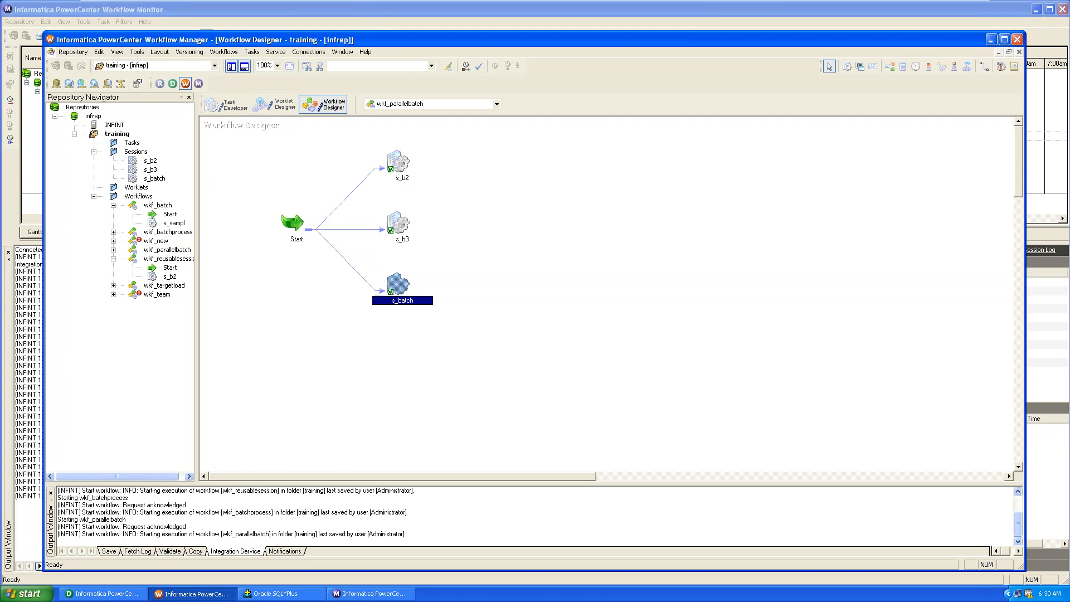
Switch to the Workflow Monitor and check the run details of session s_b2 under wkf_parallelbatch.
click(363, 594)
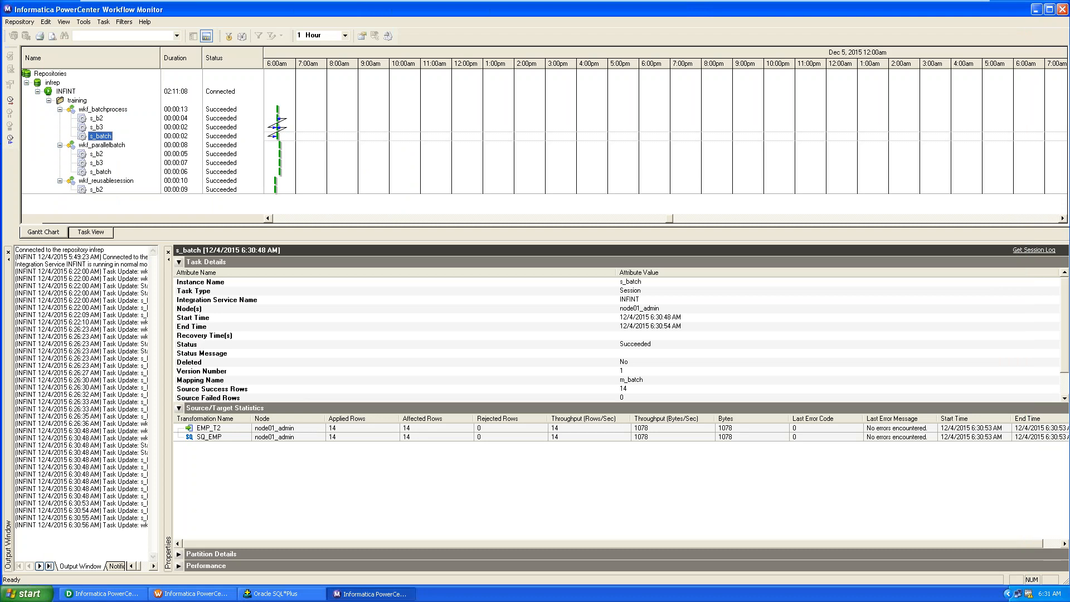
click(95, 153)
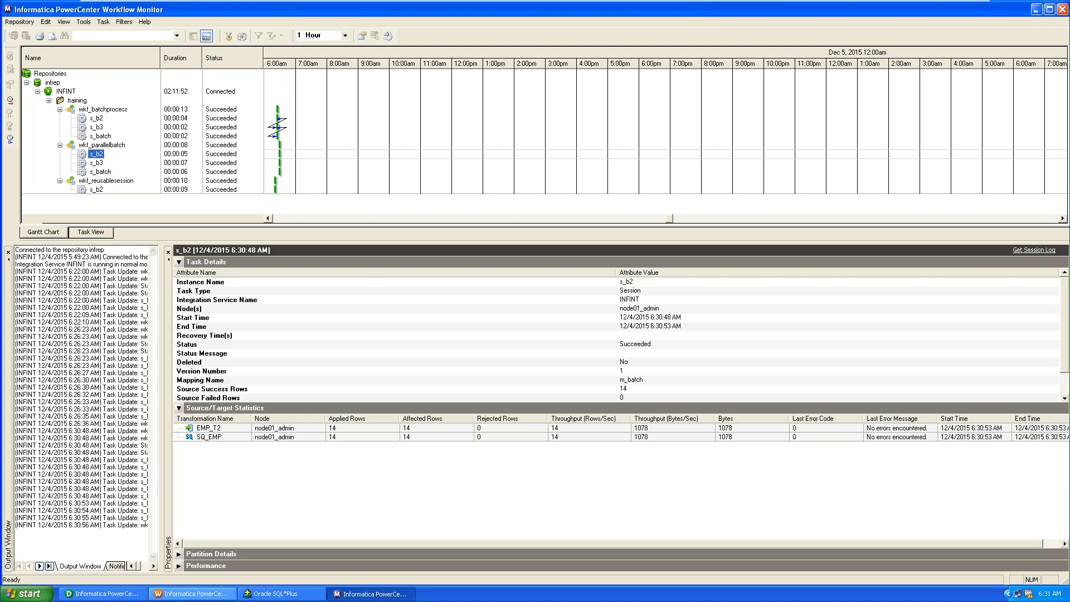
Back in Workflow Manager, revert EMP_T2's target load type in wkf_parallelbatch's s_b2 instance to the reusable session's attribute and apply it.
click(192, 593)
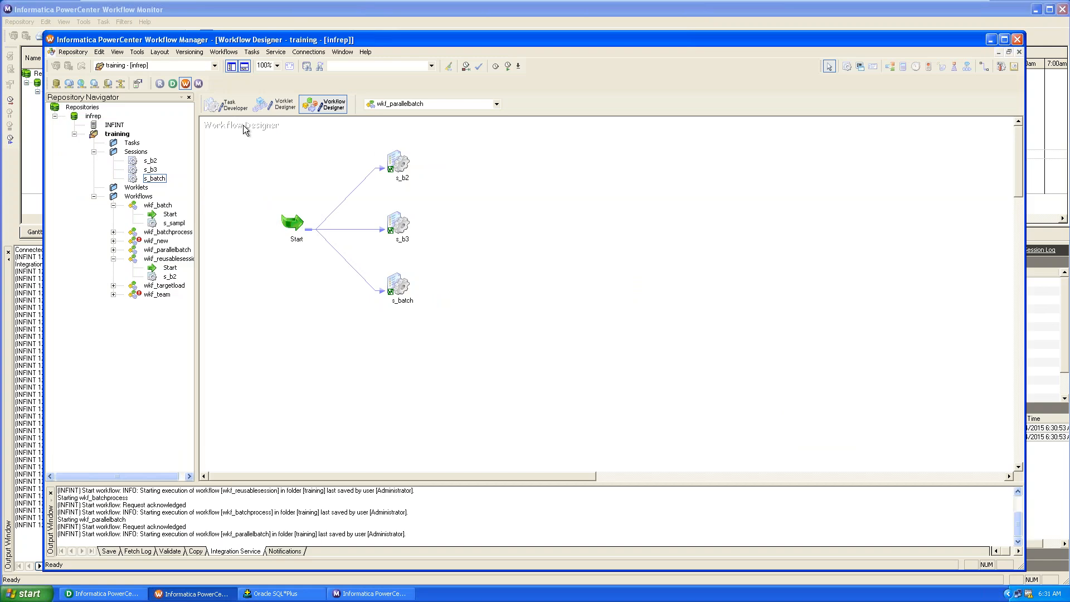
right_click(397, 160)
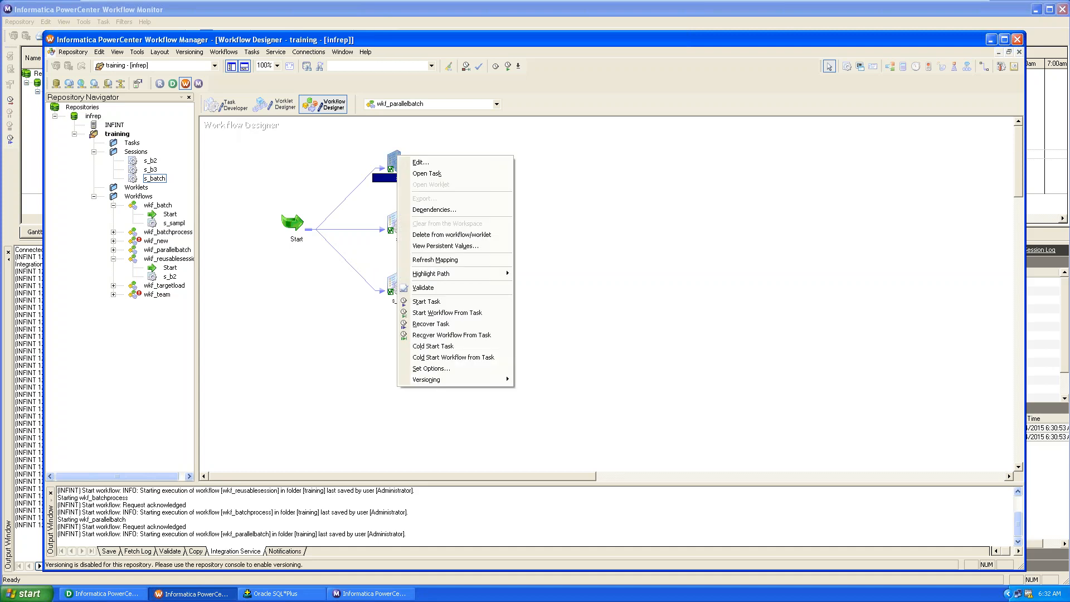
click(420, 162)
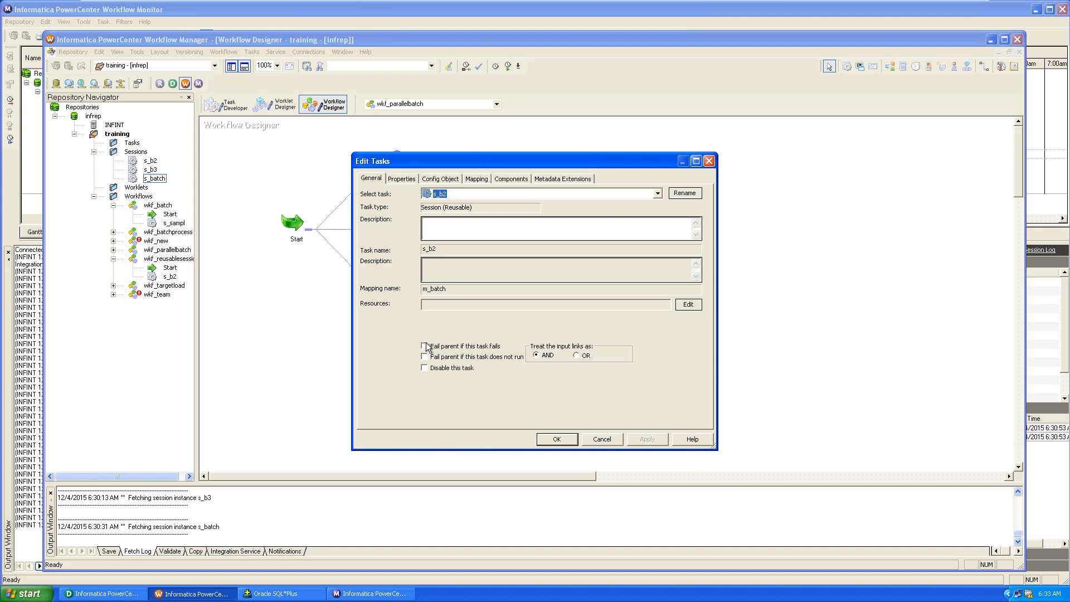
click(602, 439)
click(471, 178)
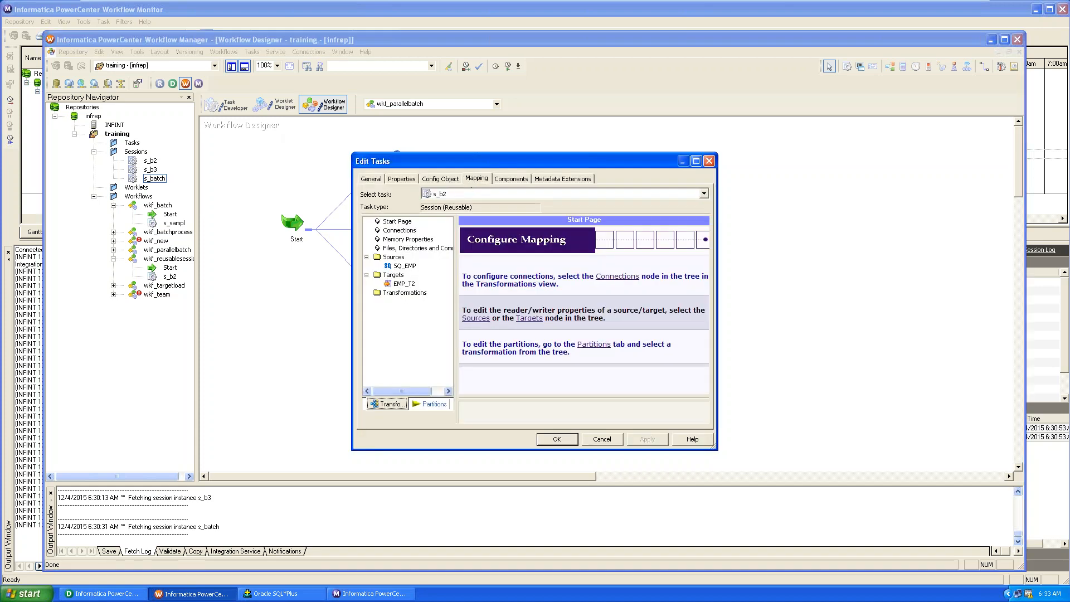
click(405, 283)
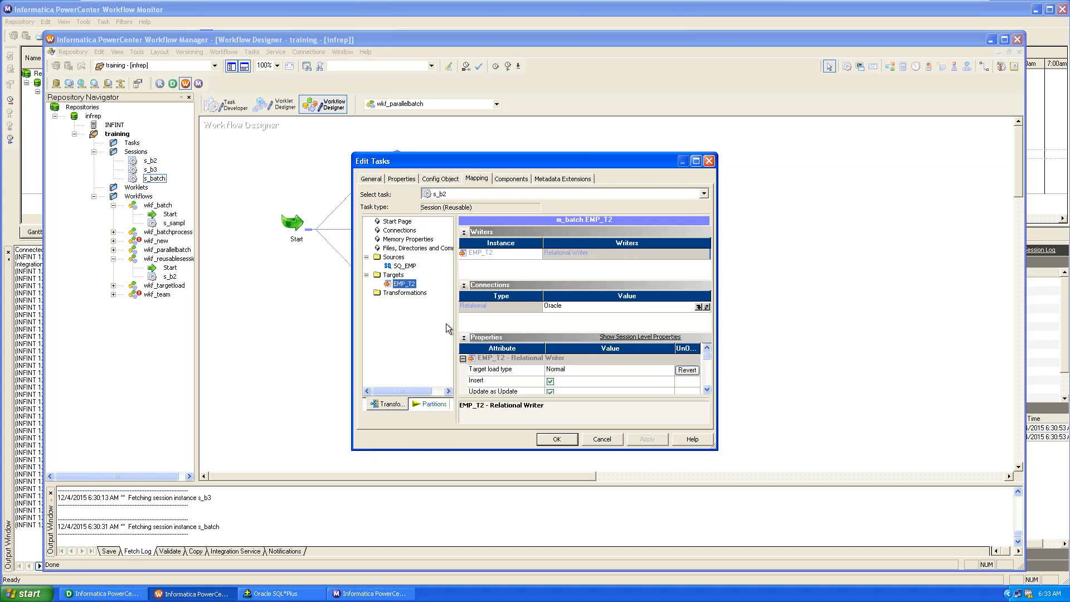
click(633, 369)
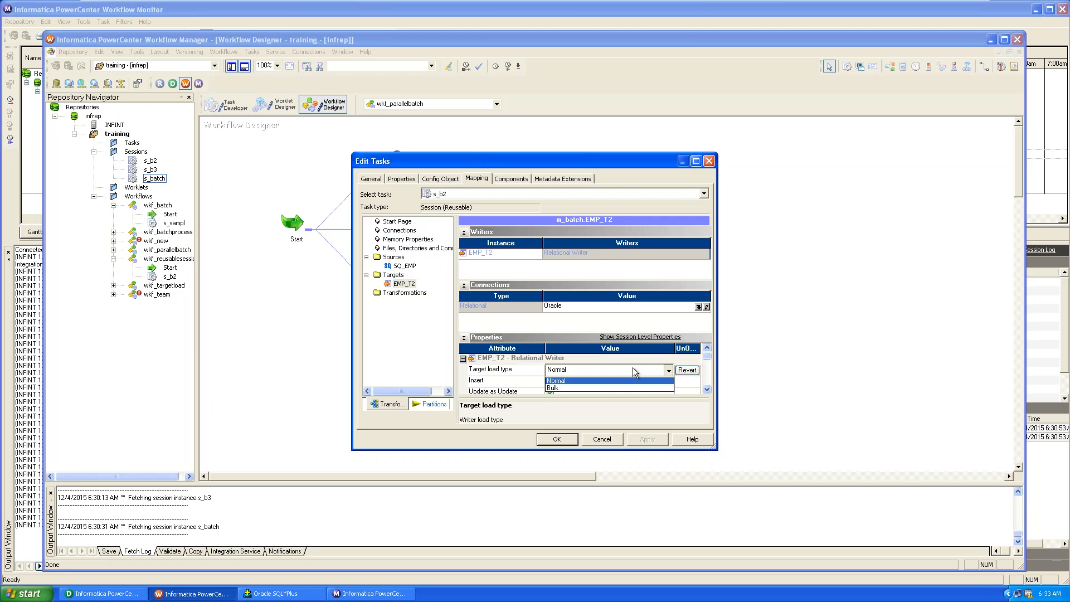
click(687, 370)
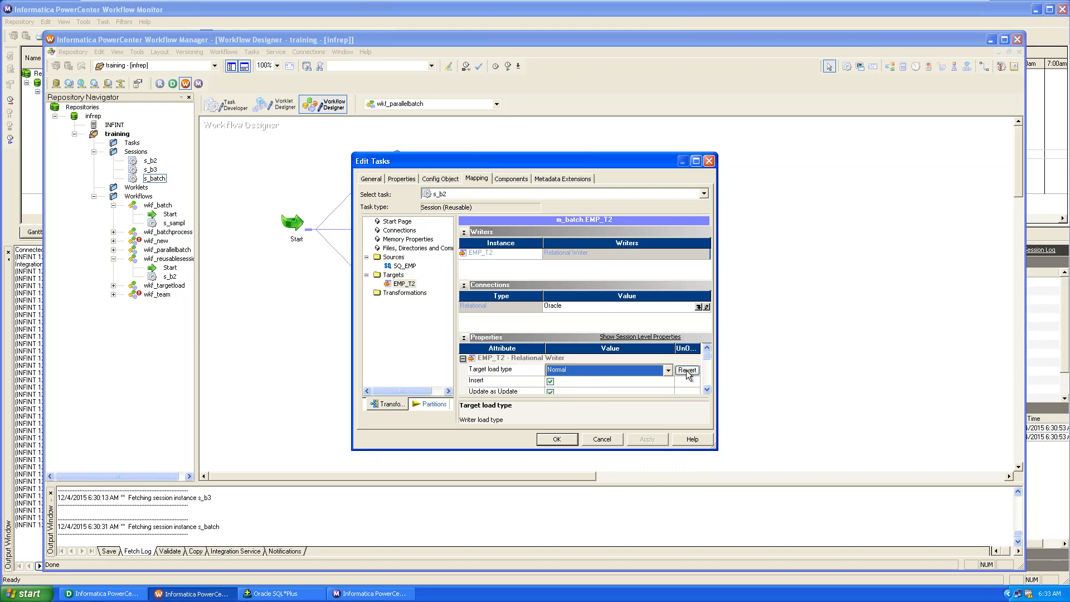
click(687, 371)
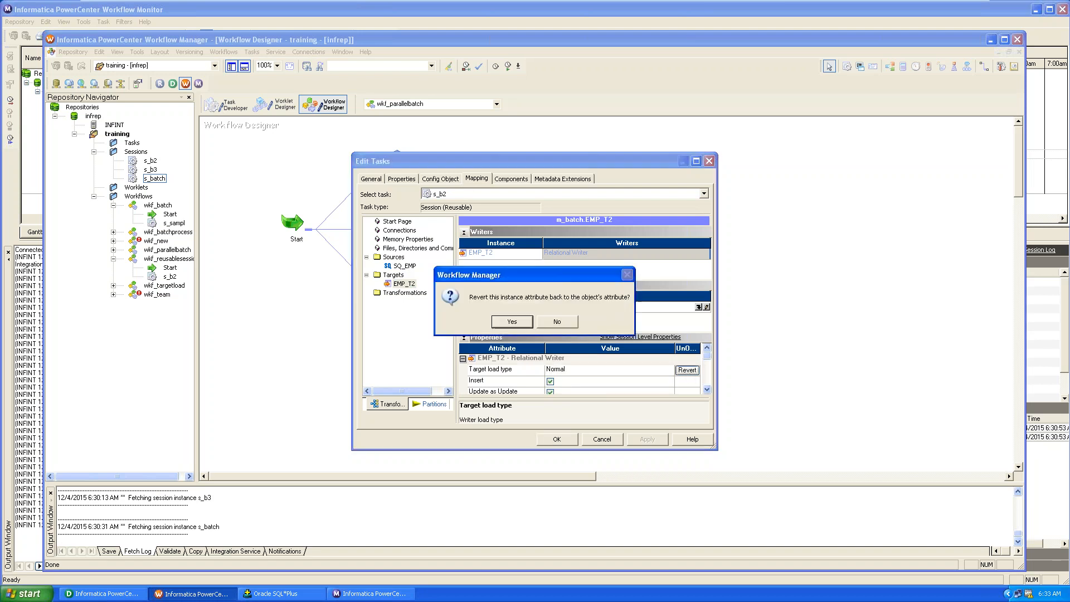
click(516, 325)
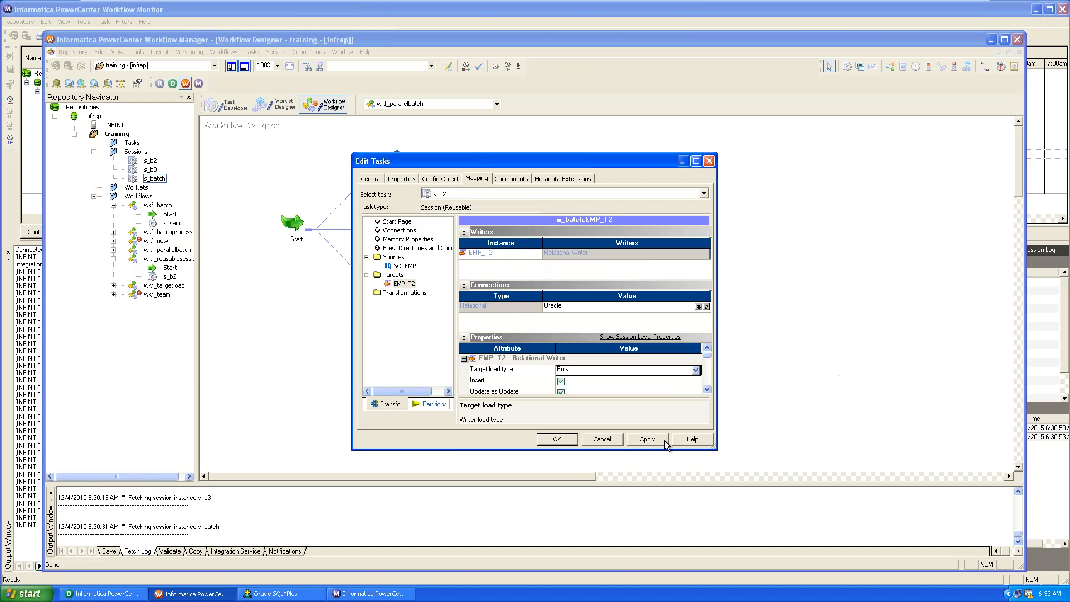
click(646, 440)
click(557, 439)
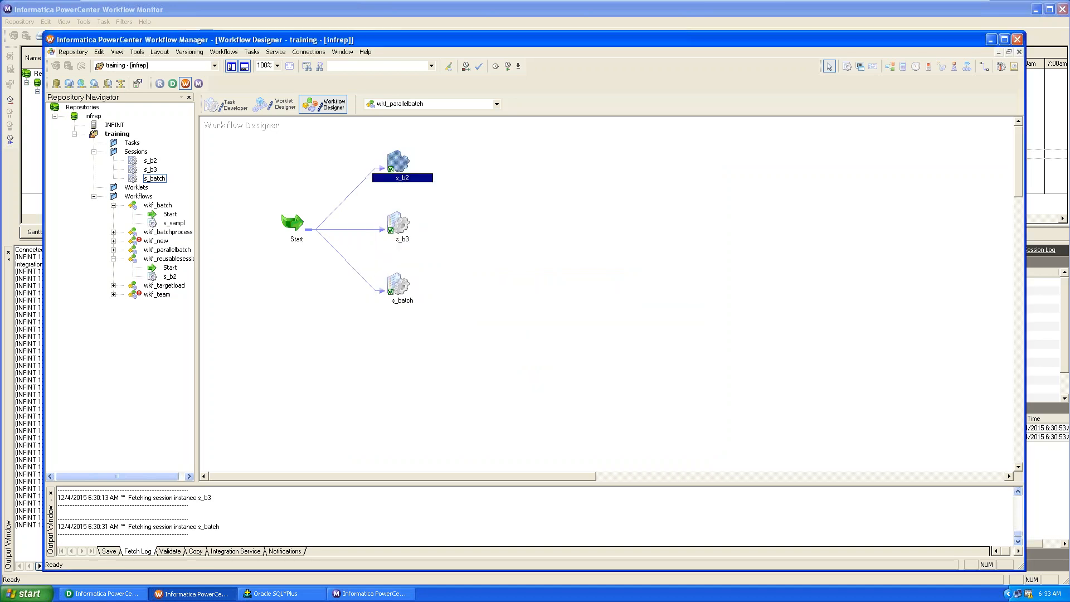
Save and start wkf_parallelbatch, checking its run in the Workflow Monitor.
key(ctrl+s)
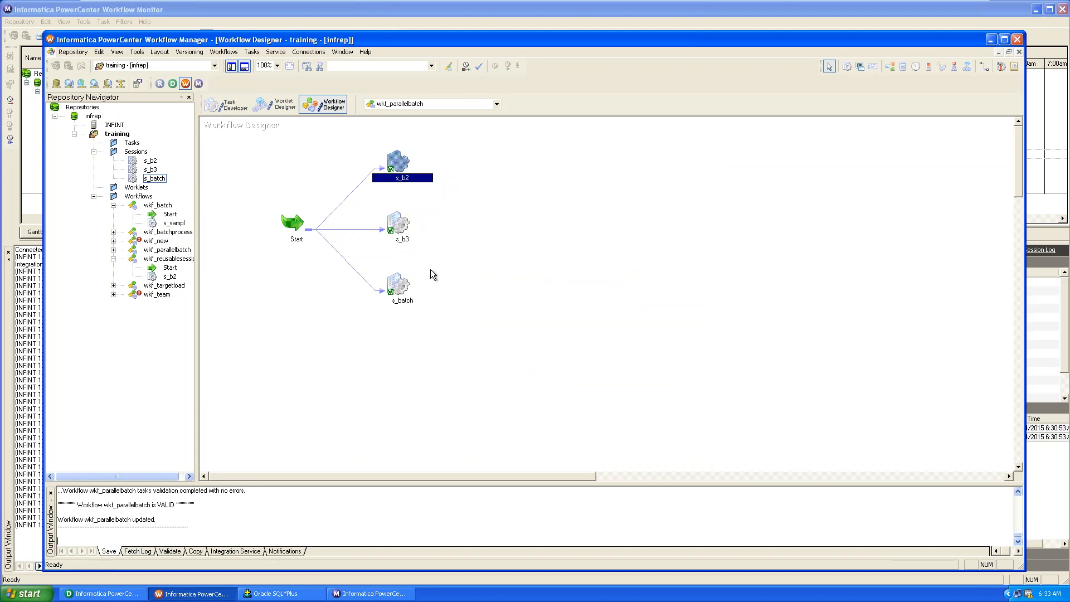
click(222, 53)
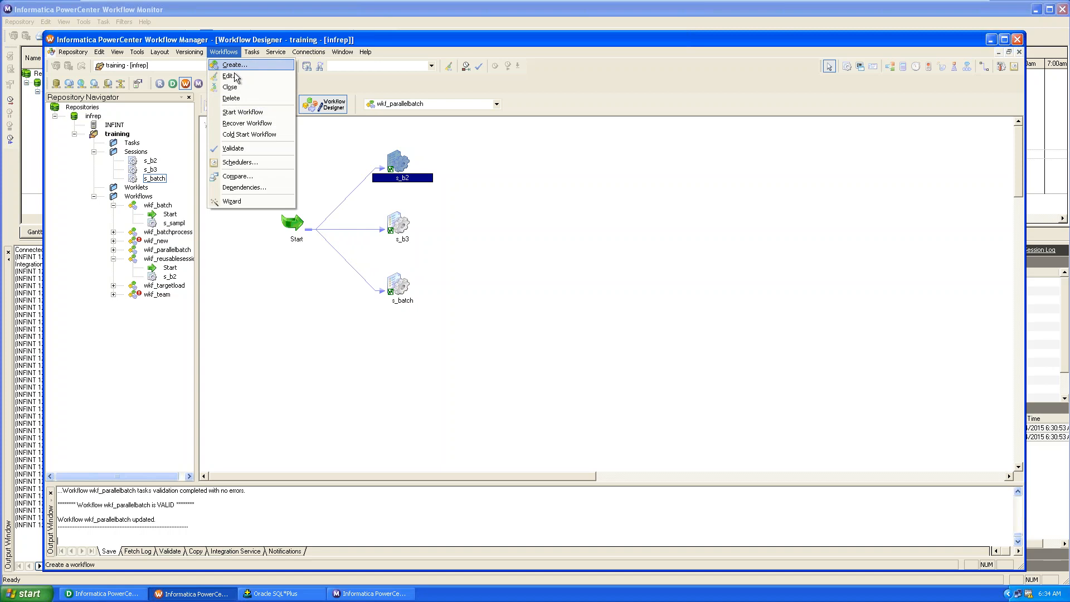
click(235, 112)
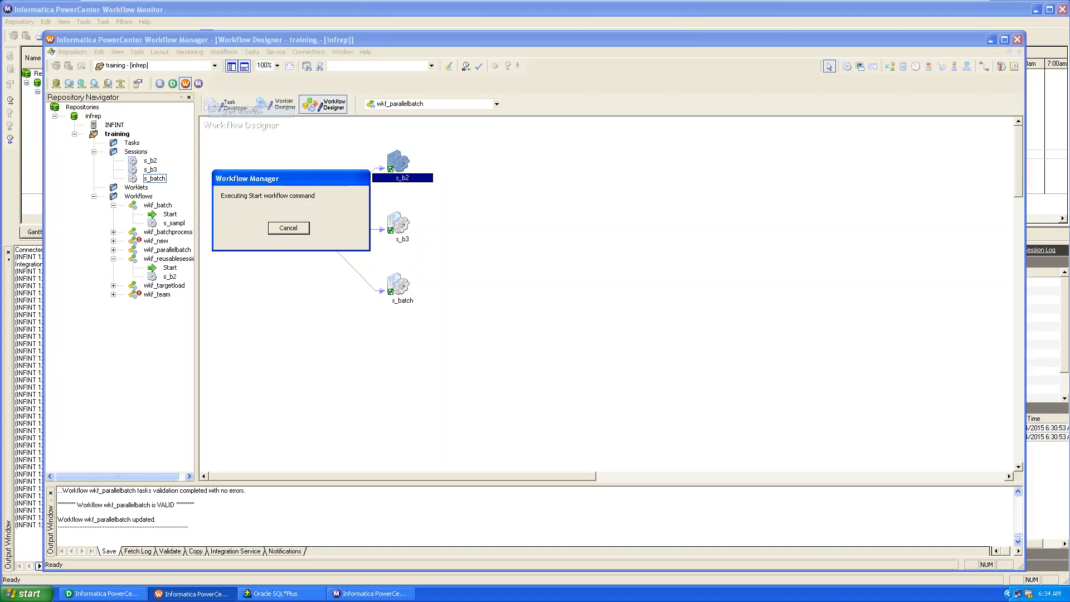
click(360, 592)
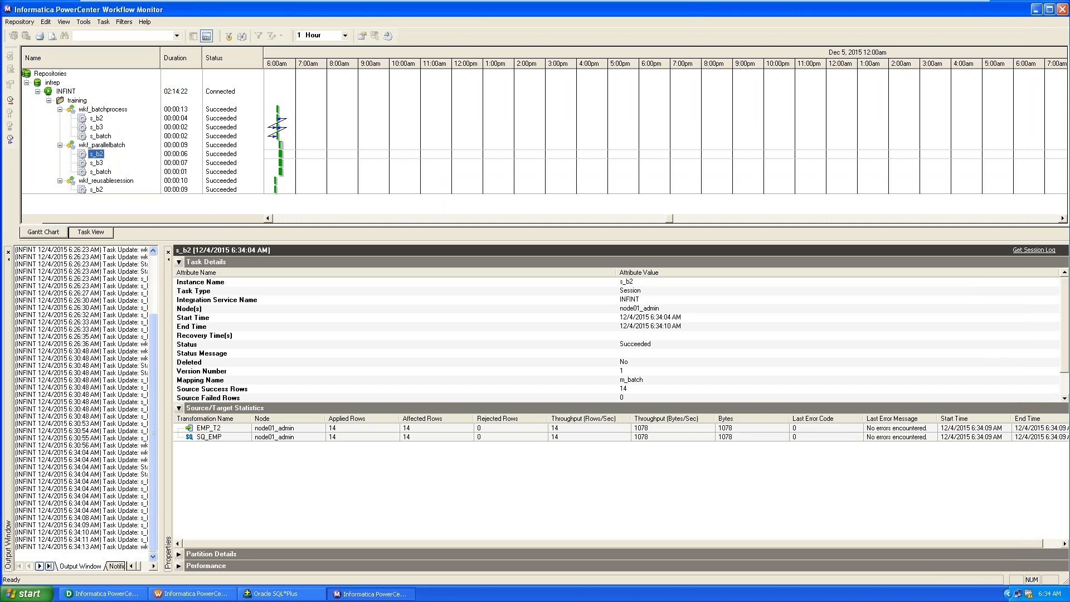
Return to Workflow Manager and check EMP_T2's target load type in the reusable session s_b2 in Task Developer.
click(173, 595)
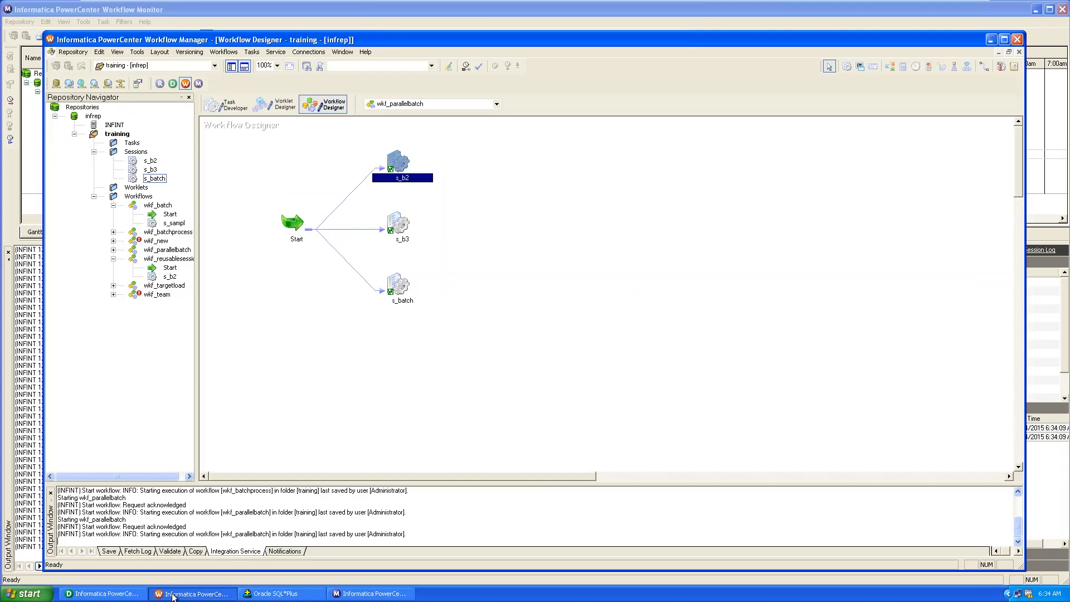
click(499, 287)
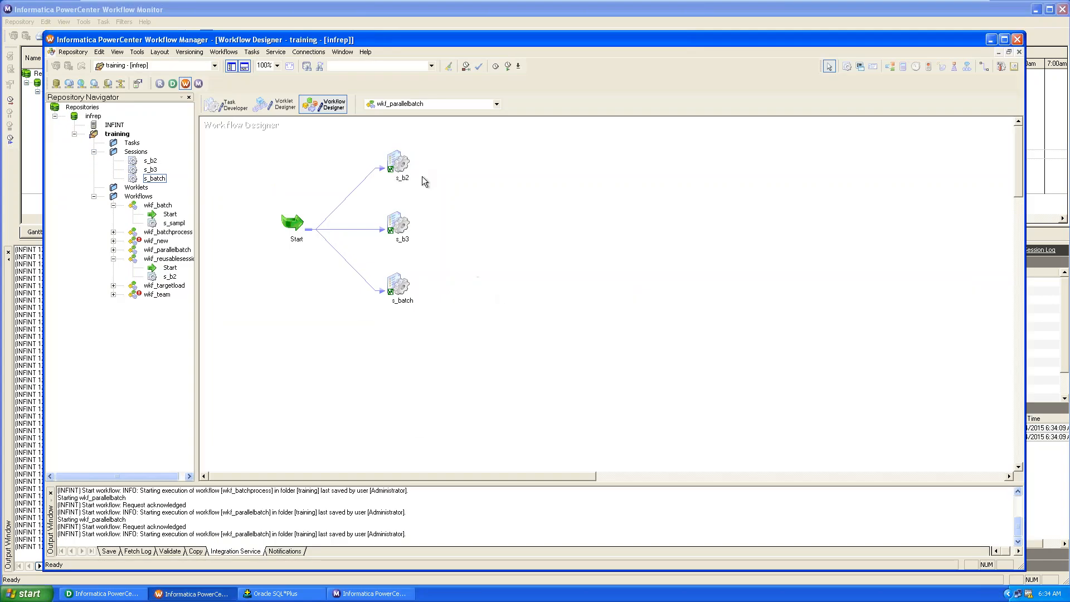
mouse_move(396, 165)
click(234, 105)
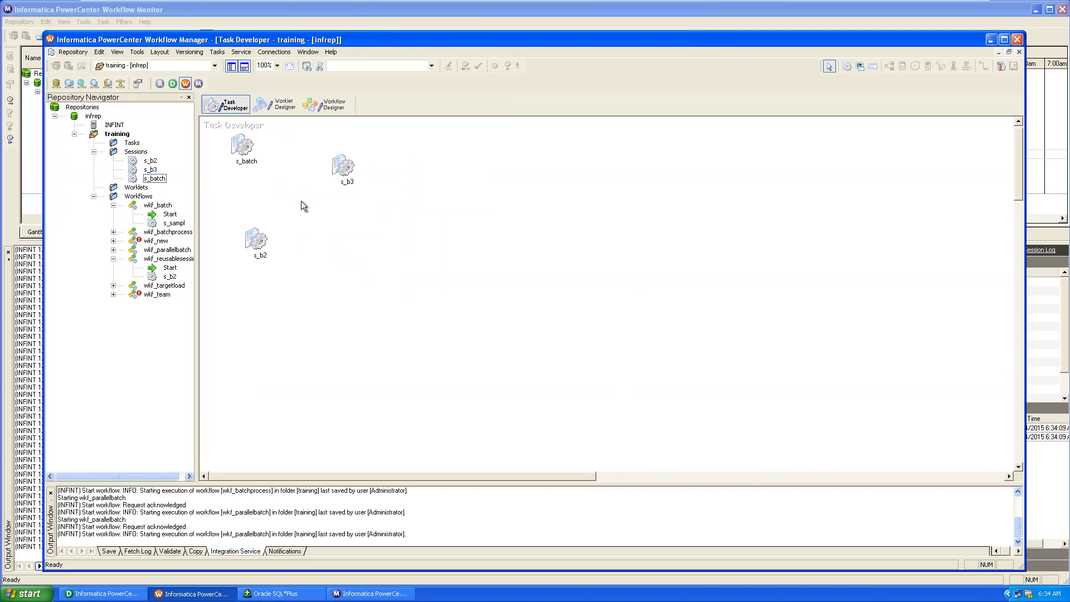
click(252, 246)
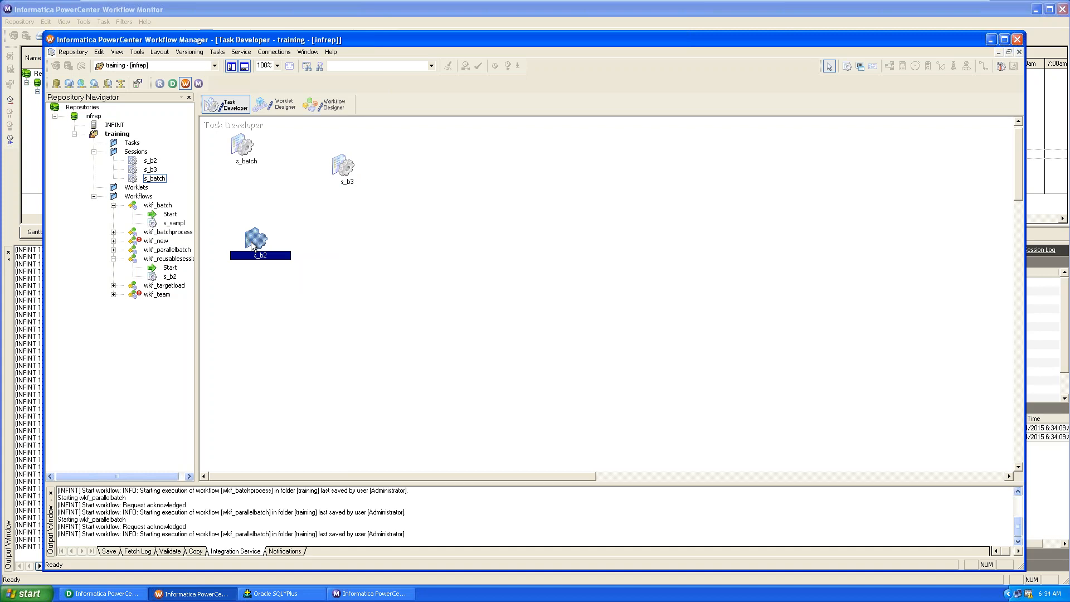
double_click(252, 246)
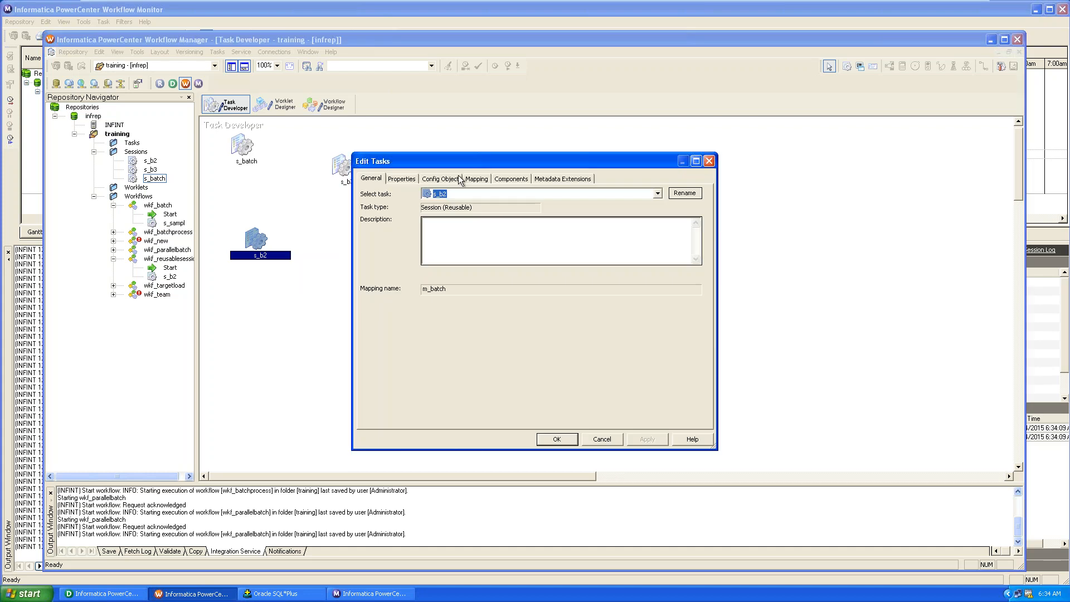
click(475, 178)
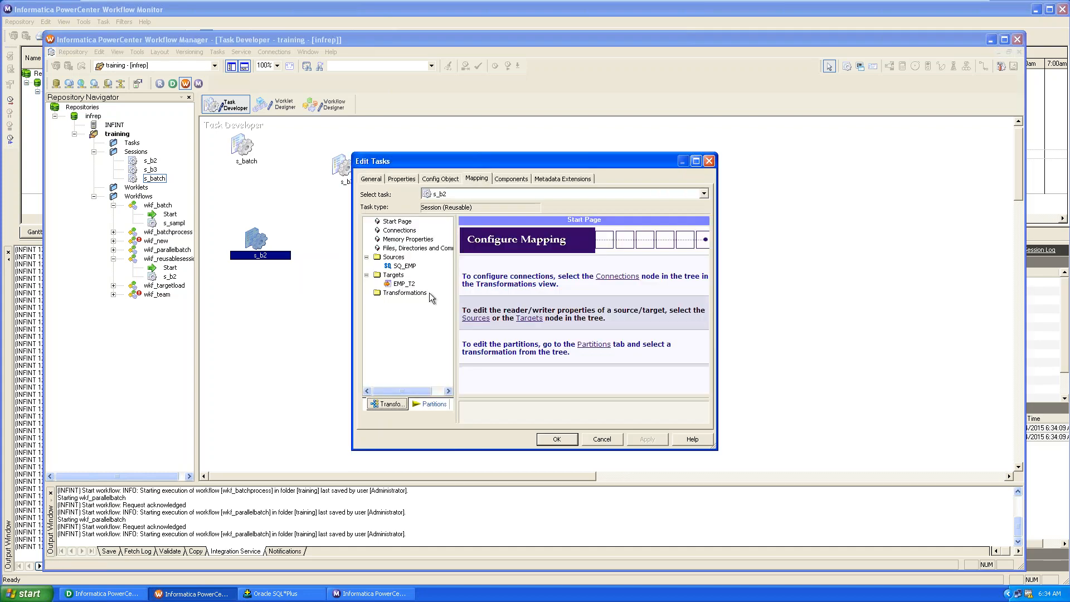
click(411, 284)
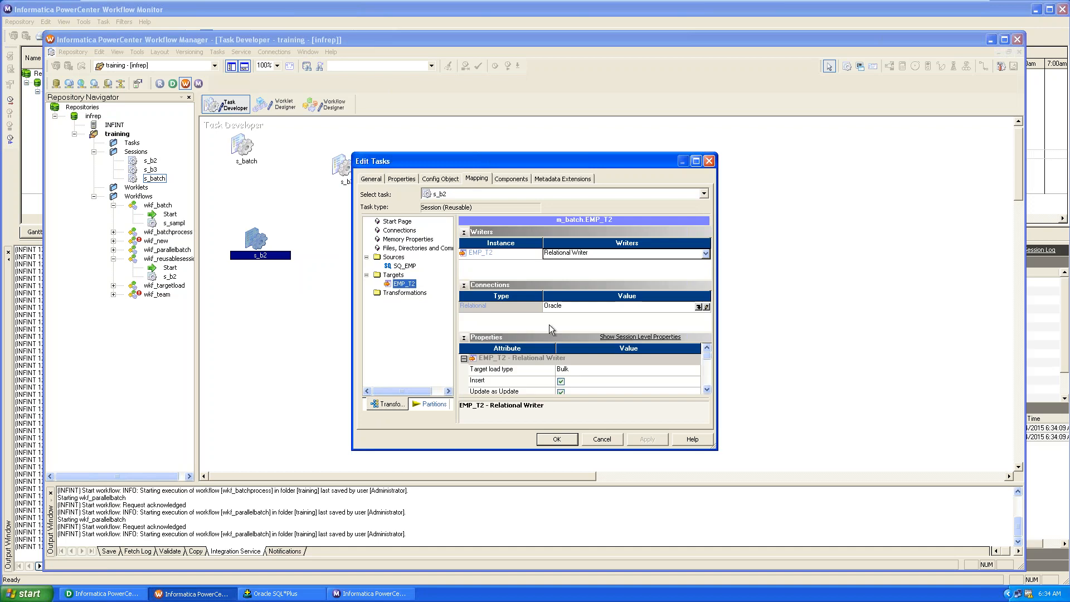
Set the Sql Query of source SQ_EMP to "." in the reusable session s_b2 and save the session.
click(407, 267)
click(707, 390)
click(707, 390)
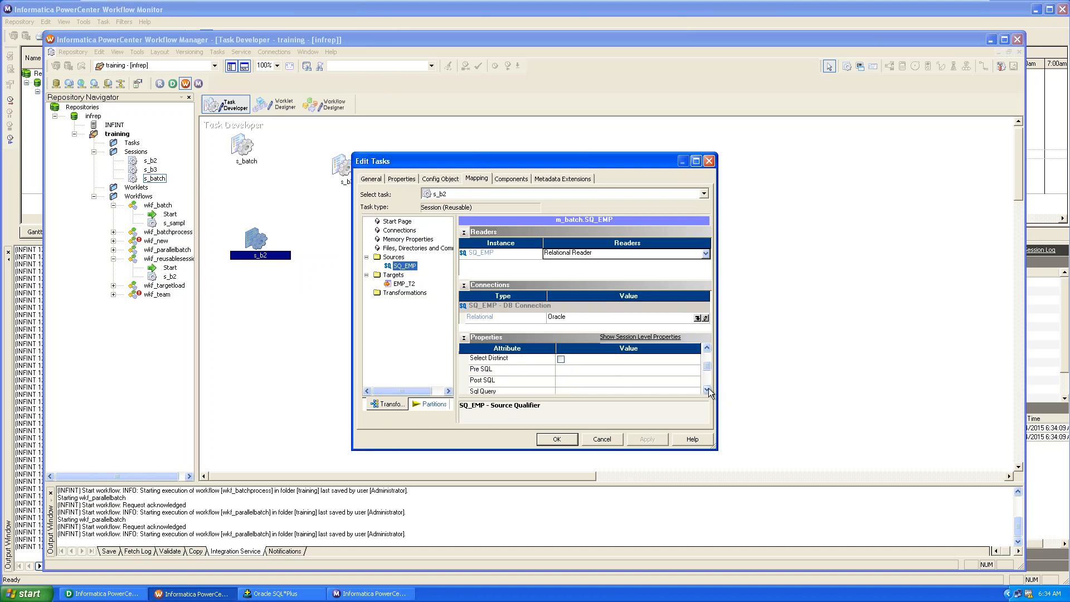
click(708, 390)
click(708, 390)
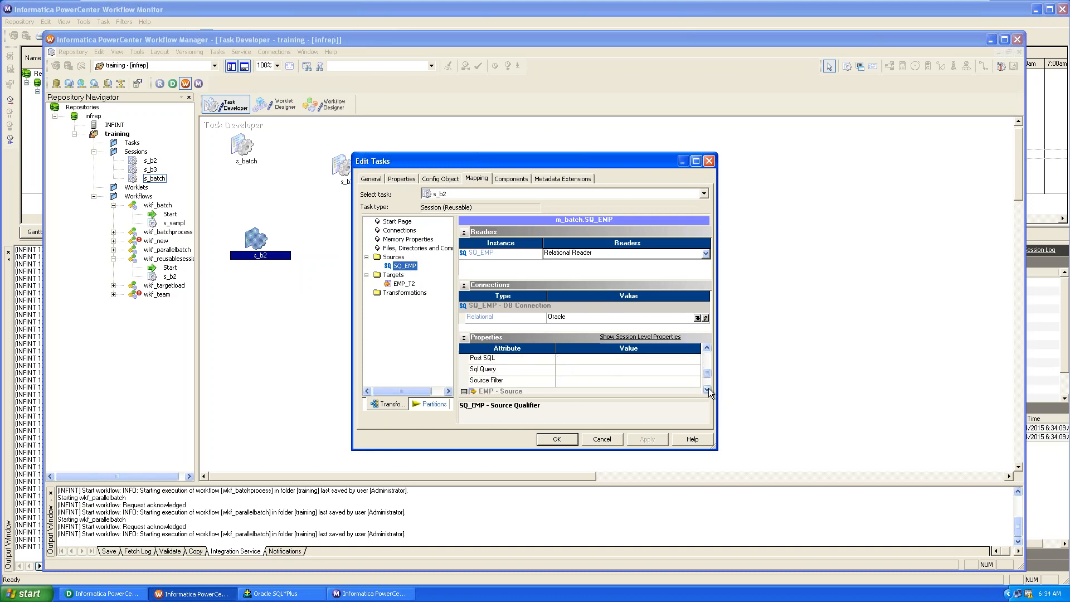
click(603, 369)
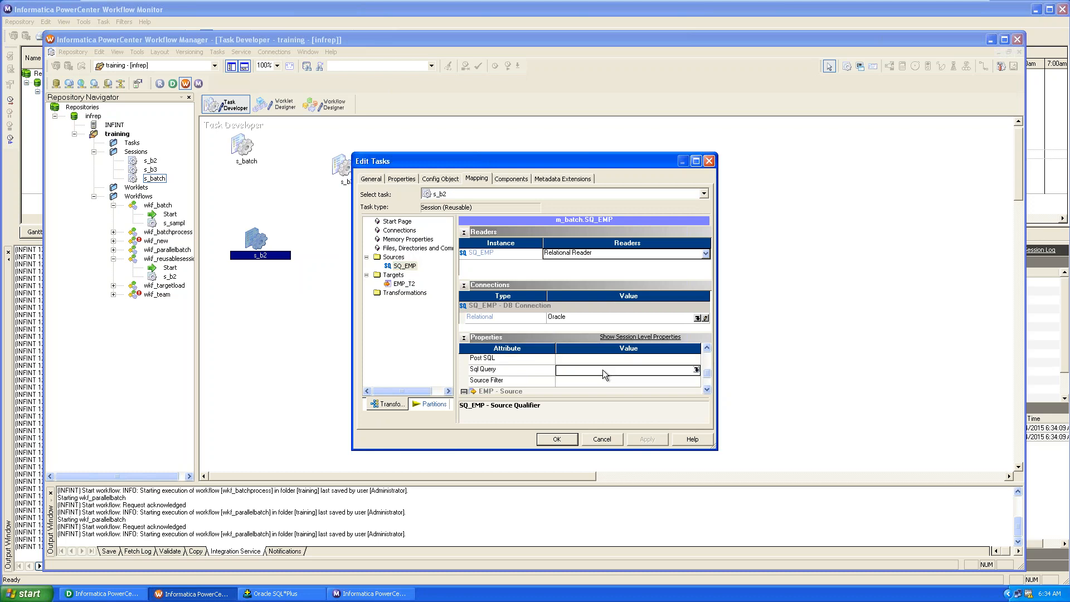
click(696, 370)
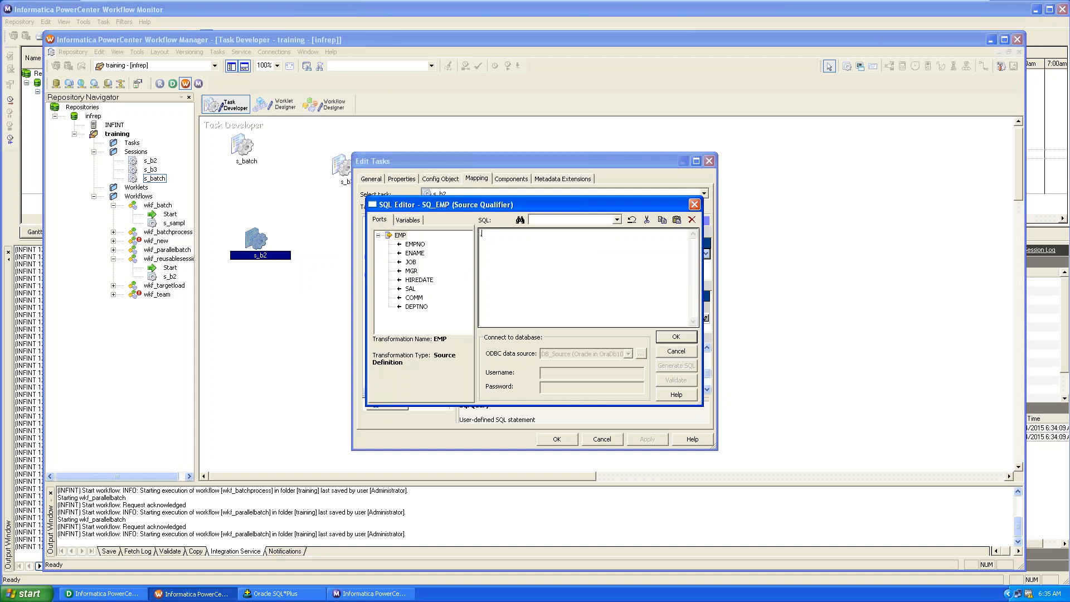
click(680, 333)
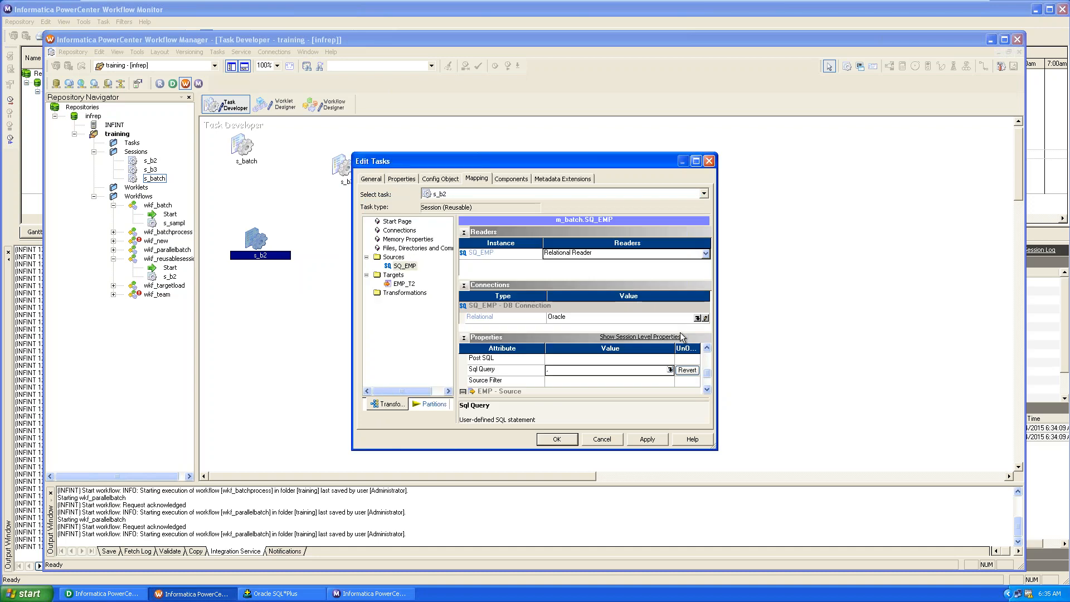
click(648, 439)
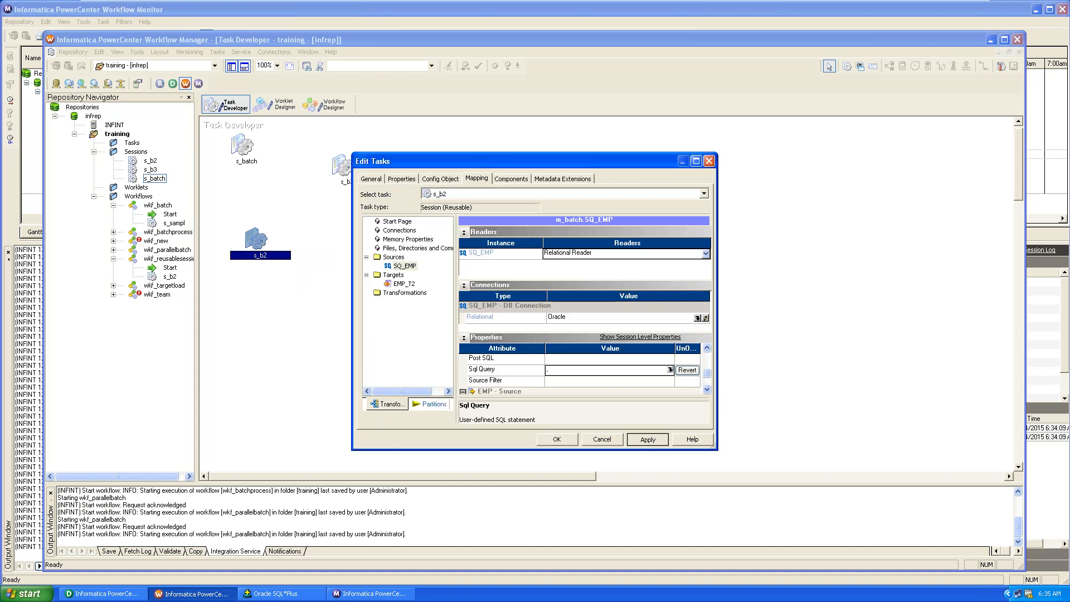
click(544, 441)
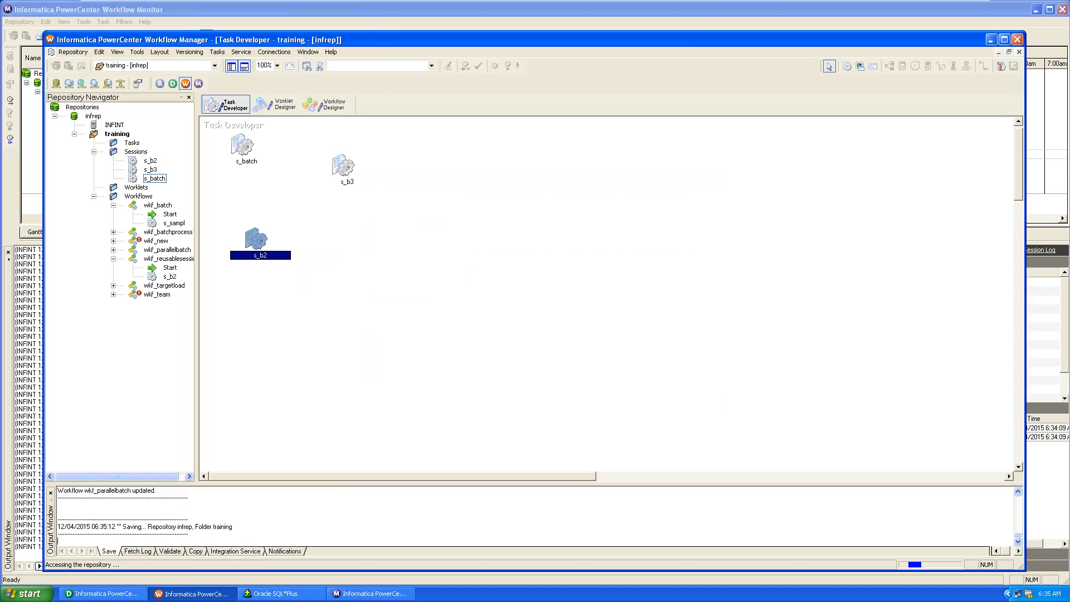
Check the Sql Query of source SQ_EMP in the s_b2 instance of wkf_parallelbatch in Workflow Designer.
click(336, 108)
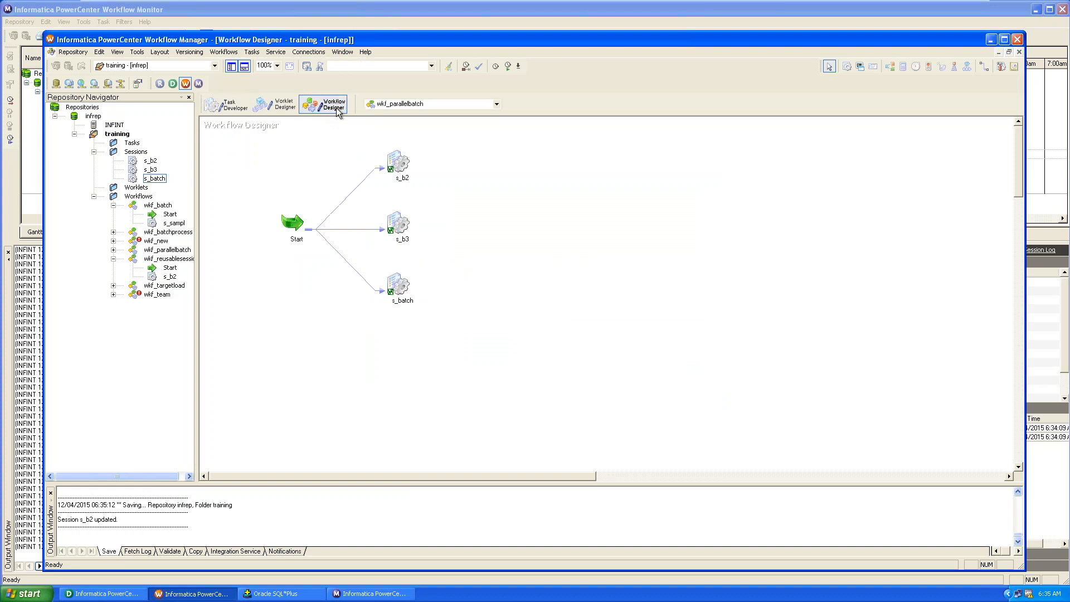
double_click(397, 165)
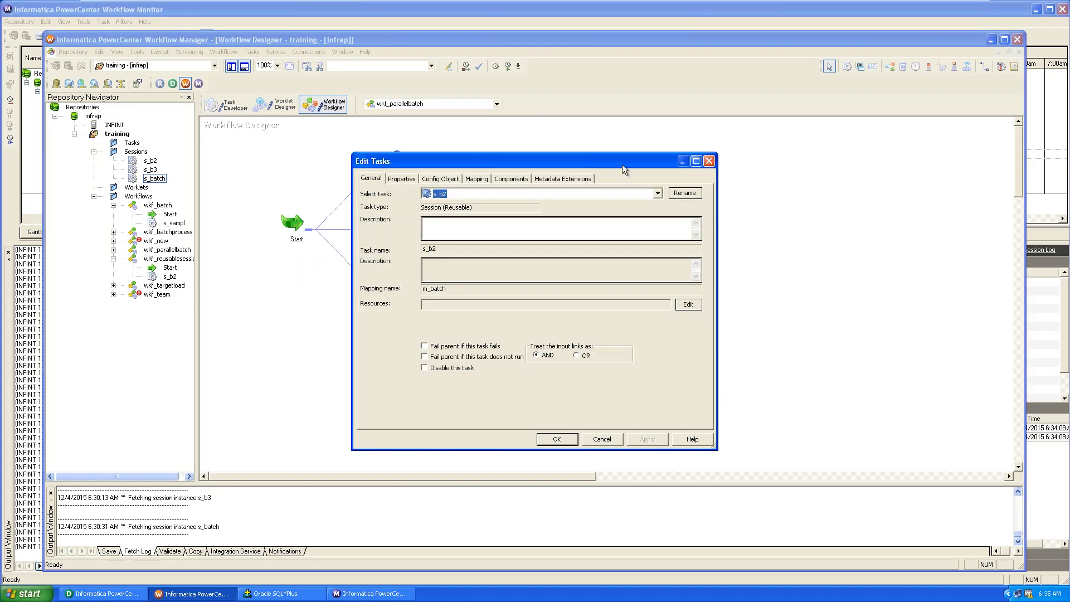
click(477, 180)
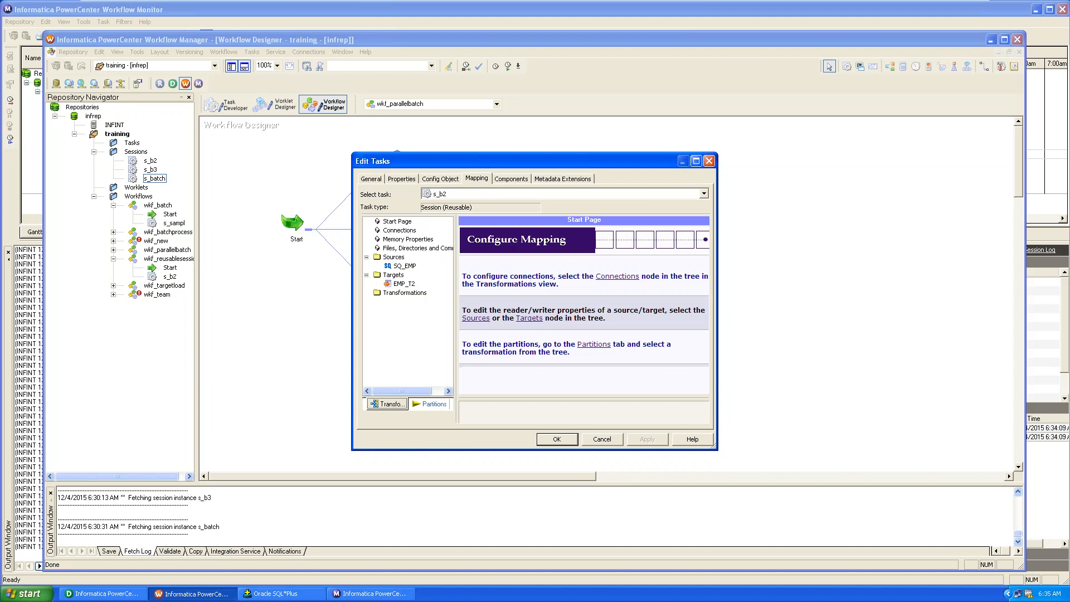
click(405, 266)
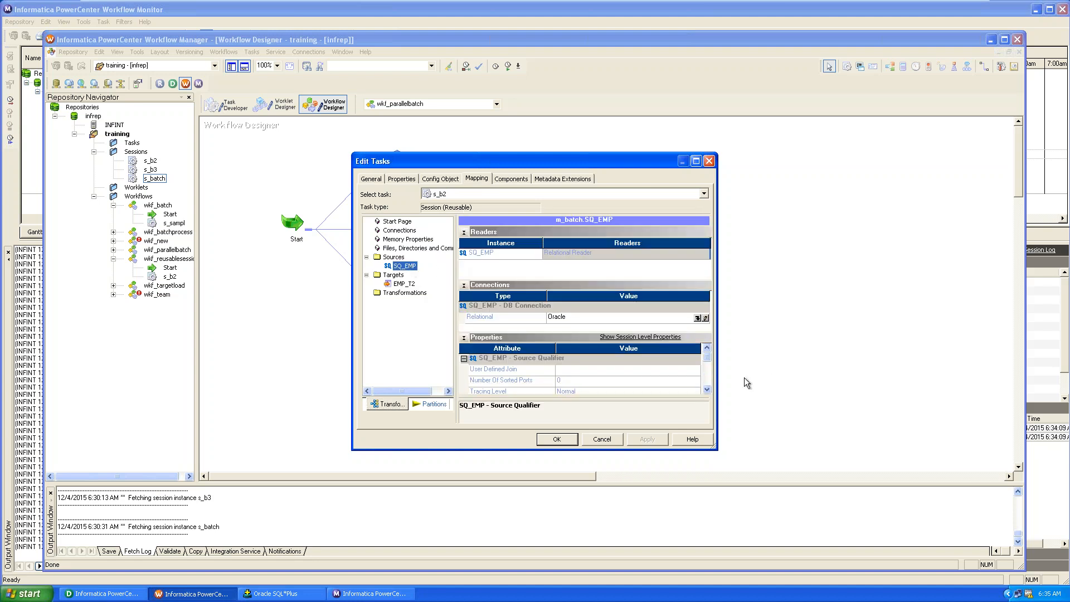
click(707, 389)
click(707, 389)
click(708, 389)
click(707, 389)
click(708, 389)
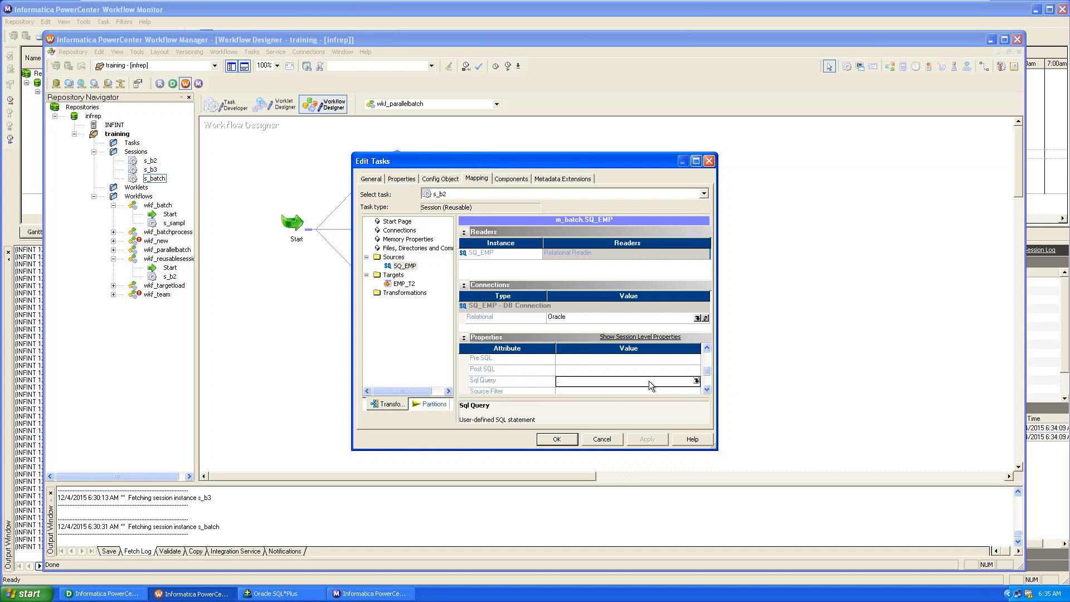
click(695, 381)
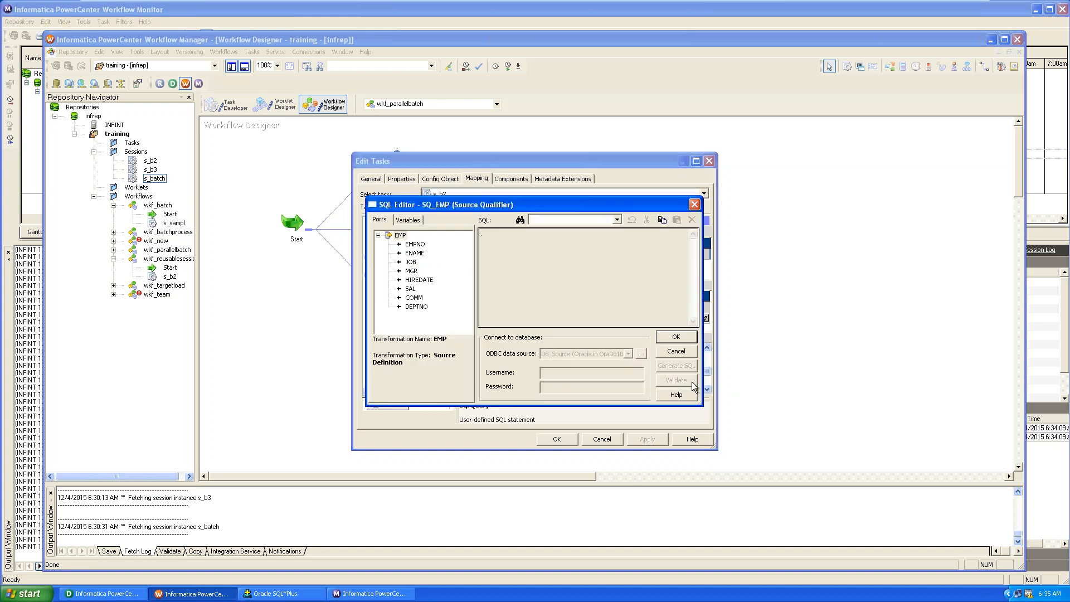
click(694, 204)
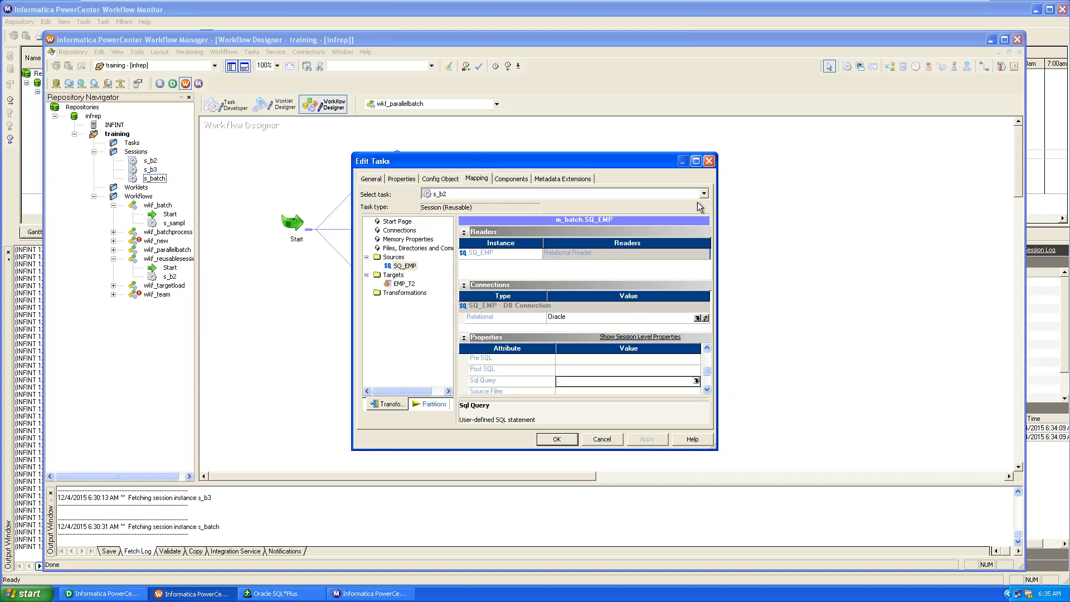
click(557, 439)
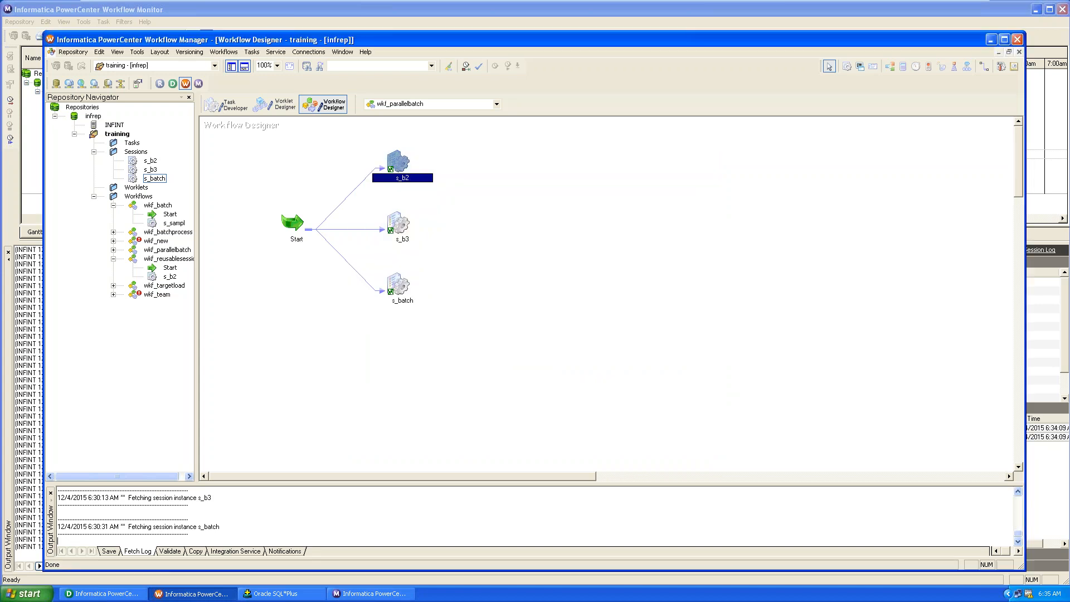
Save and start wkf_parallelbatch, and check the run of s_b2 in the Workflow Monitor.
key(ctrl+s)
key(Return)
click(231, 52)
click(235, 110)
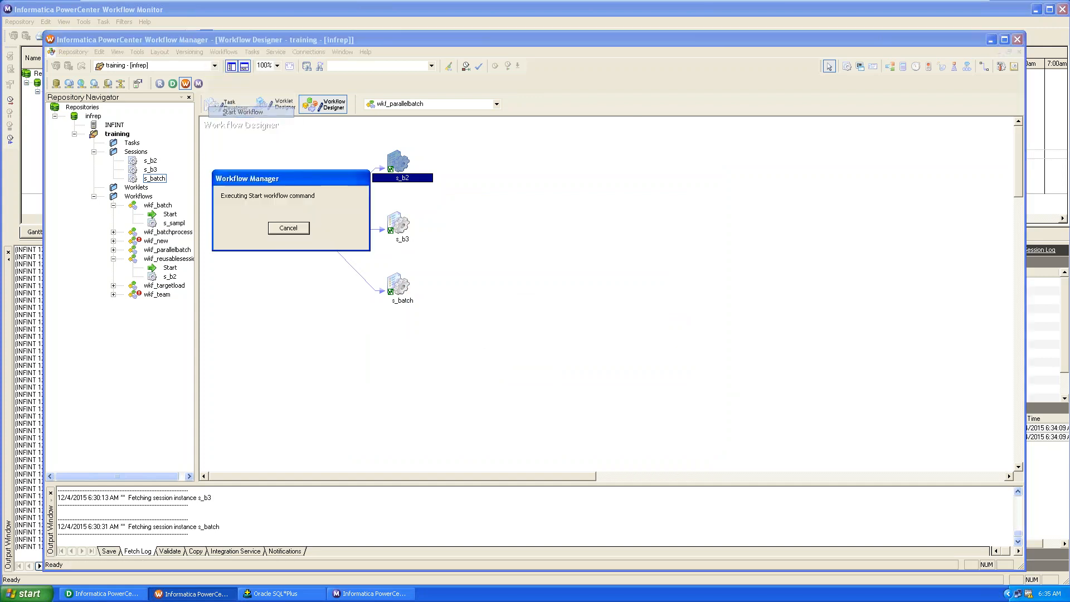
click(371, 593)
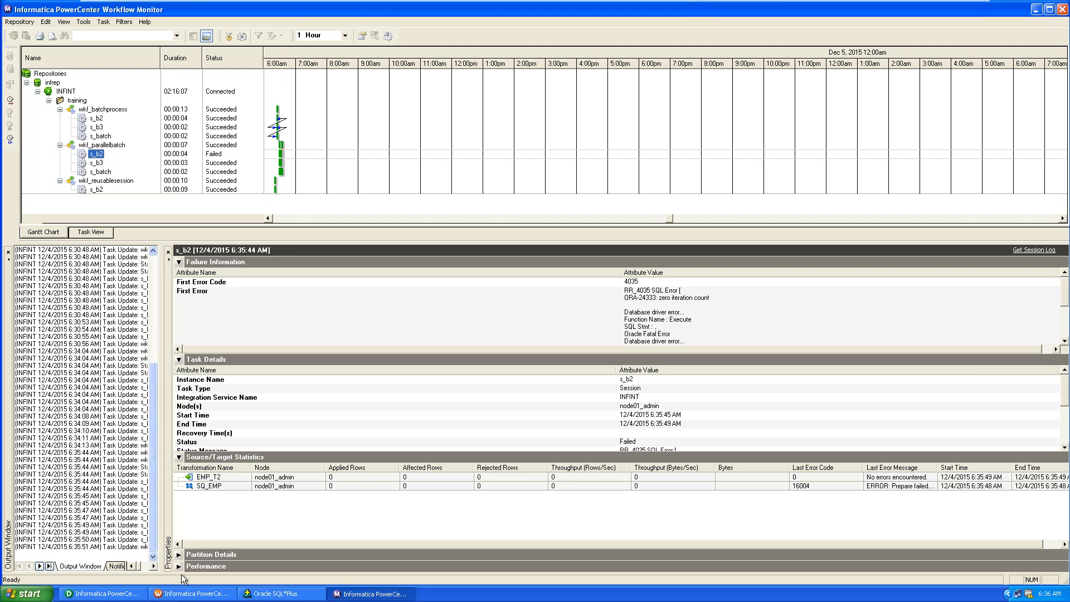
Back in Workflow Manager, enable "Fail parent if this task fails" for the s_b2 instance in wkf_parallelbatch and apply it.
click(190, 594)
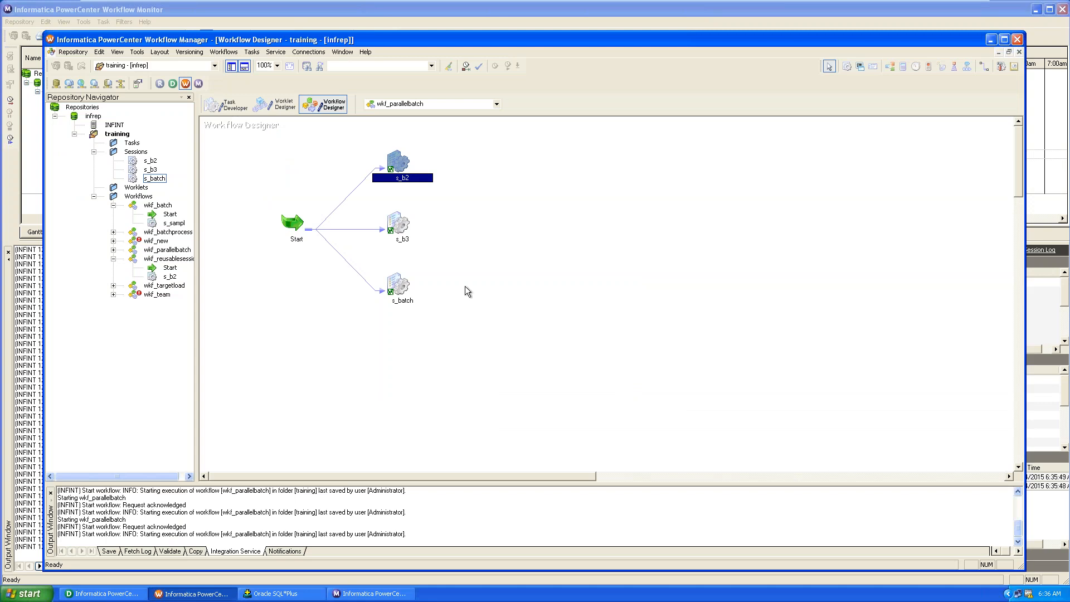
click(413, 170)
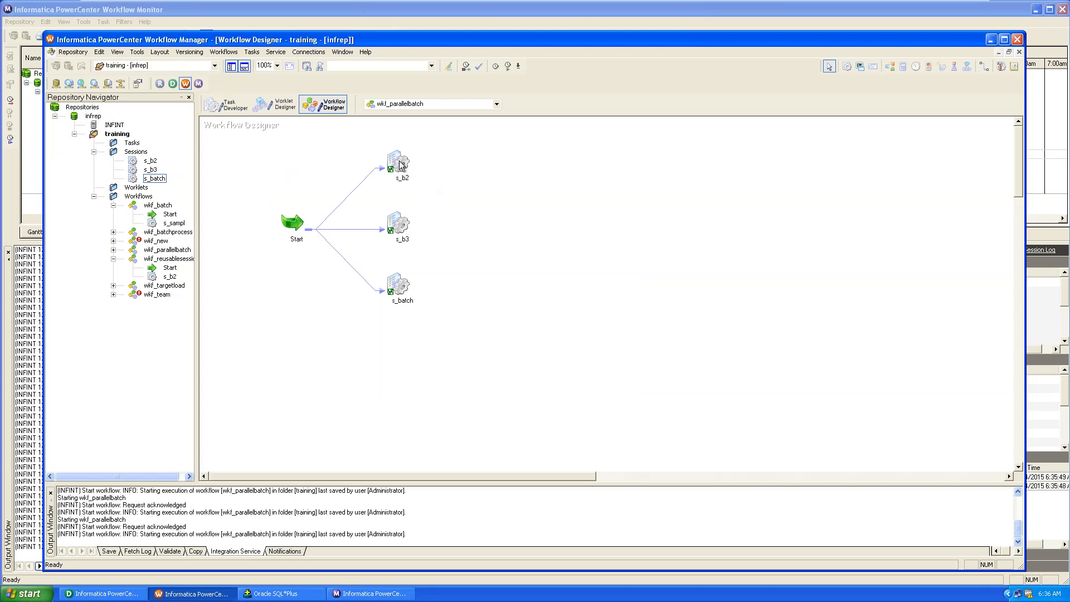
click(400, 163)
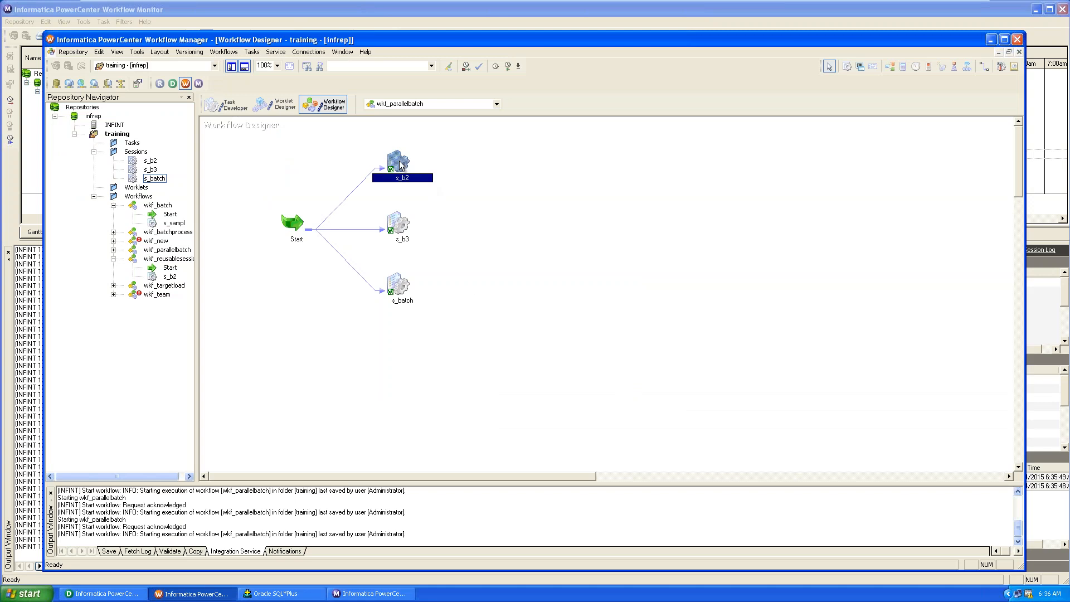
right_click(400, 164)
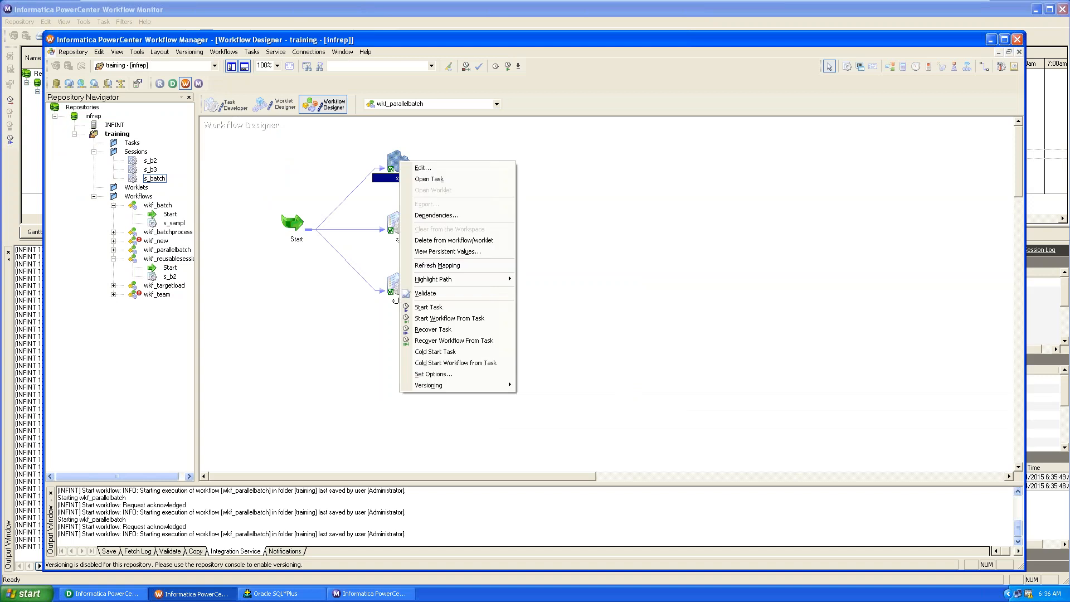
click(422, 167)
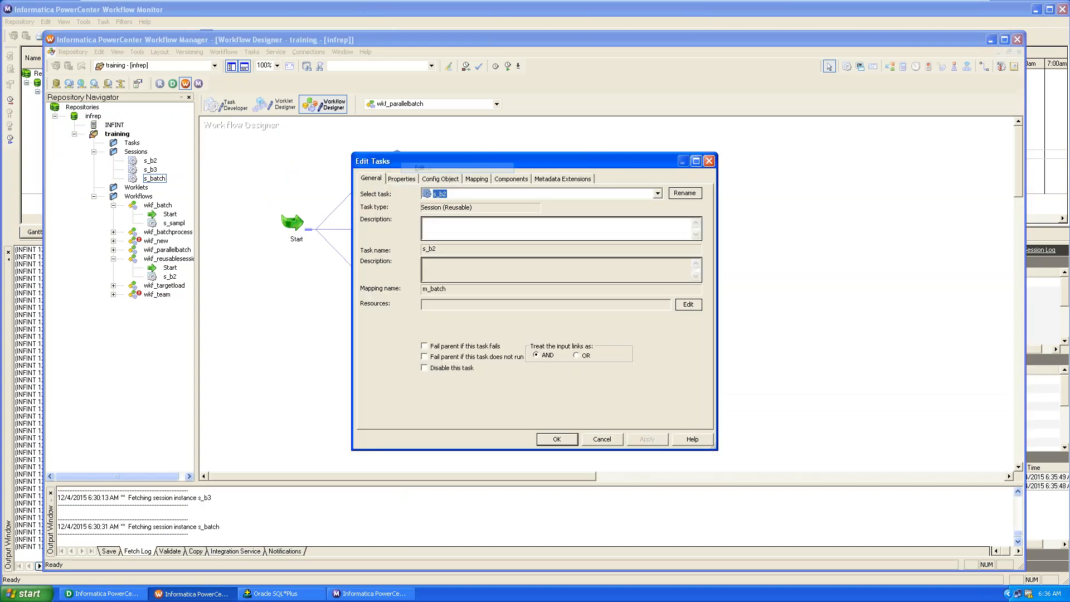
click(425, 346)
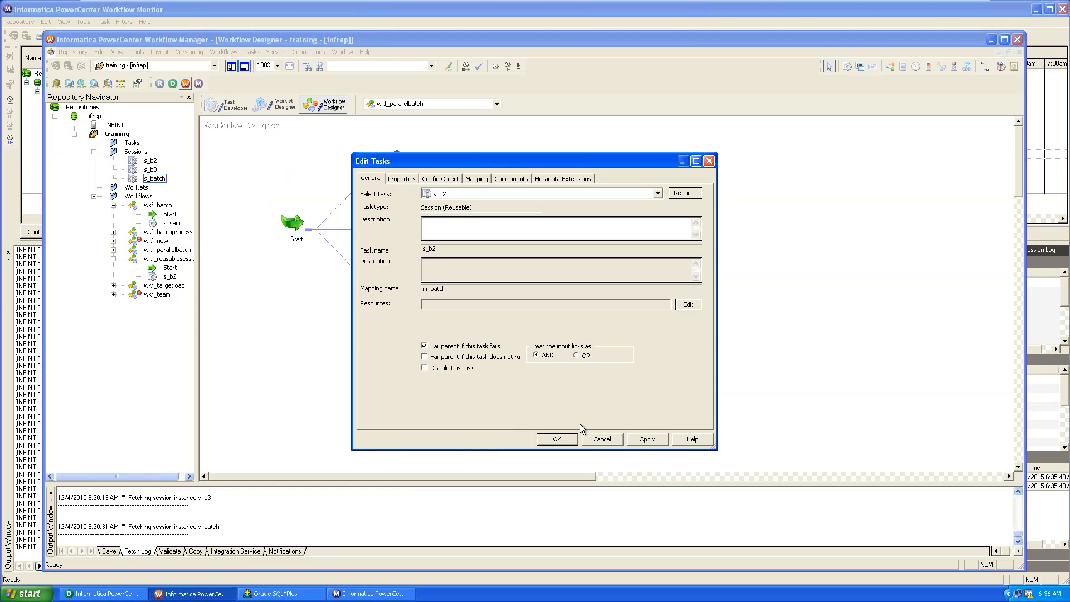
click(644, 439)
click(558, 440)
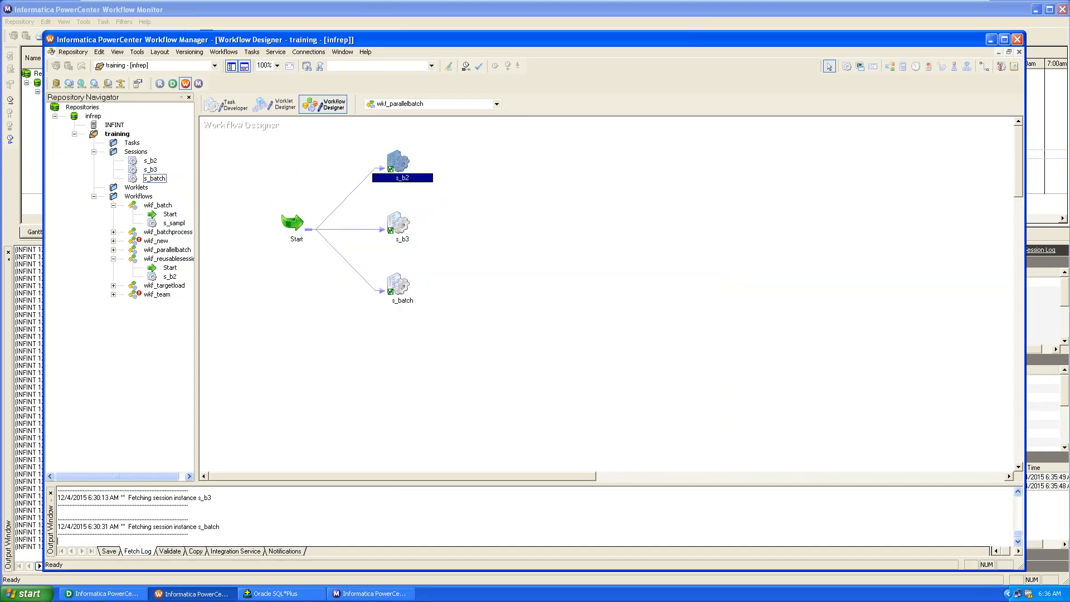
Save wkf_parallelbatch and start it again, check the workflow's status in the Workflow Monitor, and return to Workflow Manager.
key(ctrl+s)
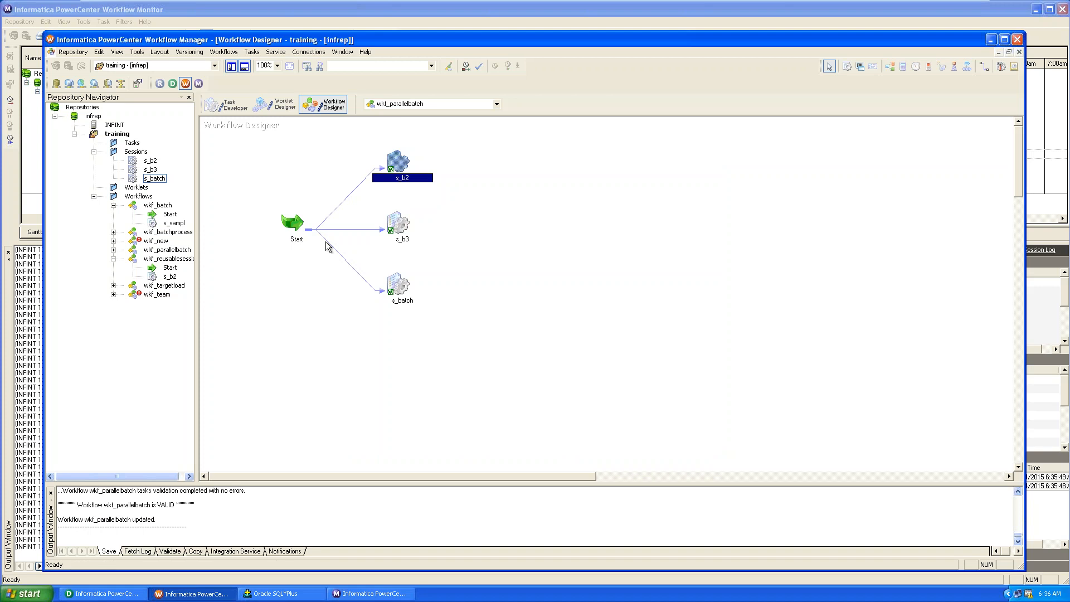
click(225, 50)
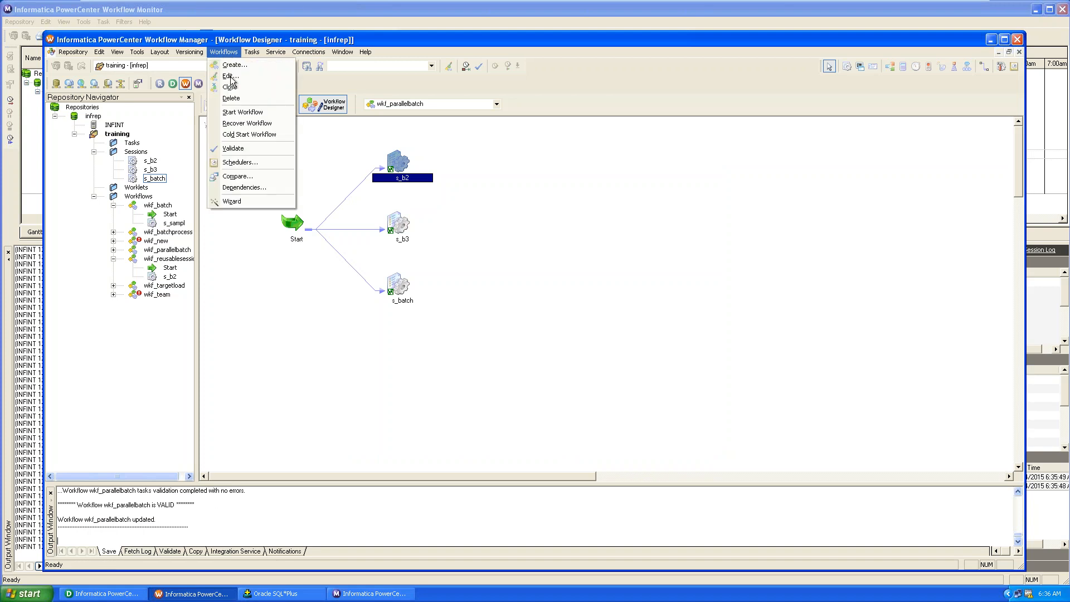
click(236, 113)
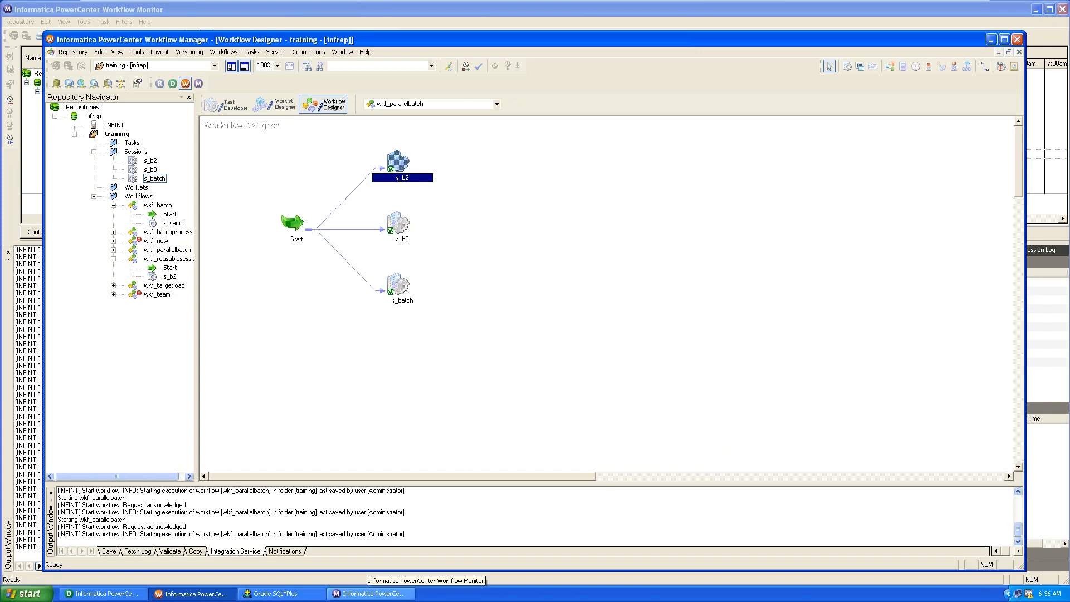
click(371, 593)
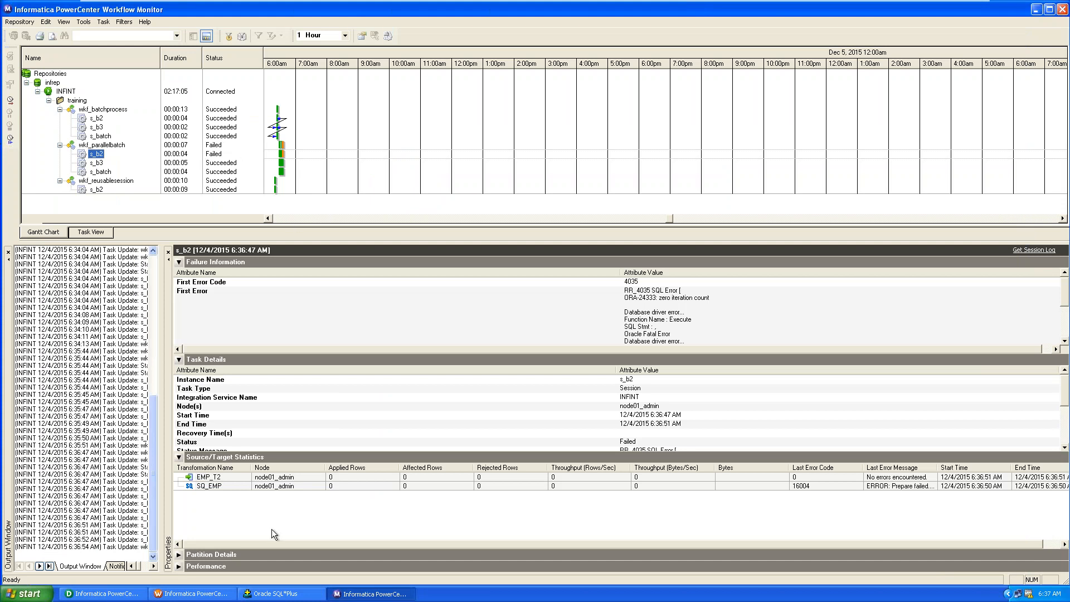
click(174, 596)
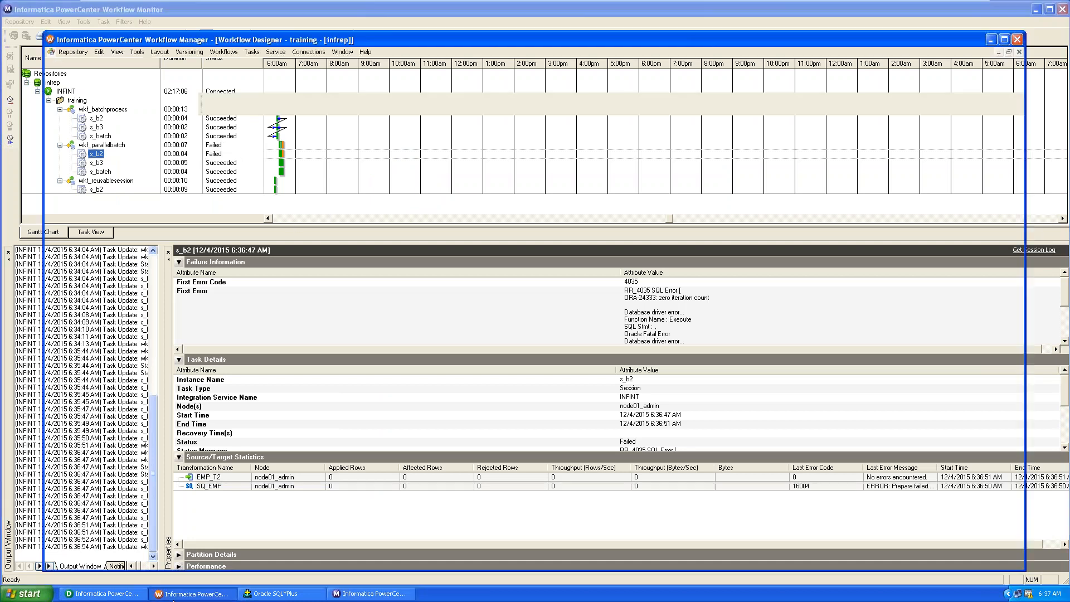